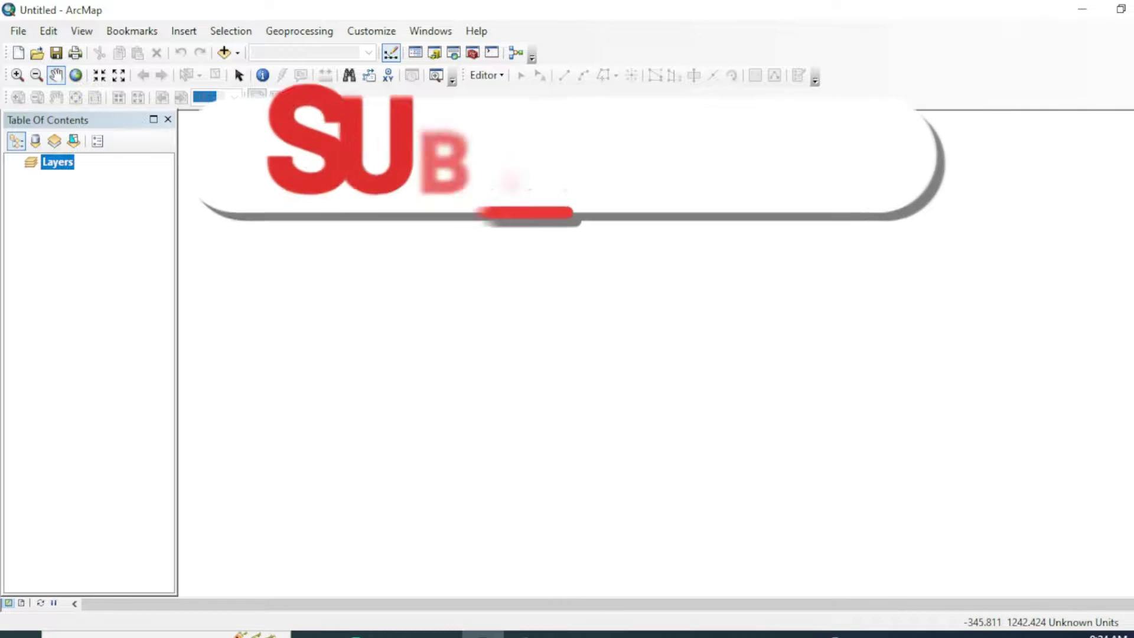
Start adding data and browse to New folder inside the lake extraction folder on drive D
{"action": "left_click", "coordinate": [224, 52]}
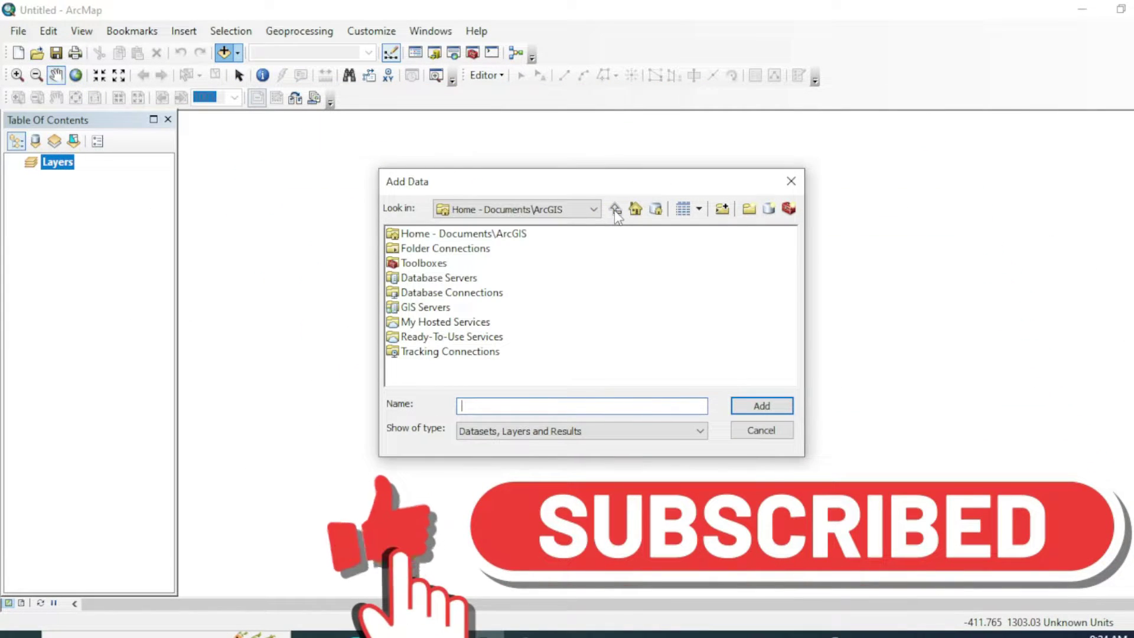
{"action": "double_click", "coordinate": [457, 250]}
{"action": "double_click", "coordinate": [405, 235]}
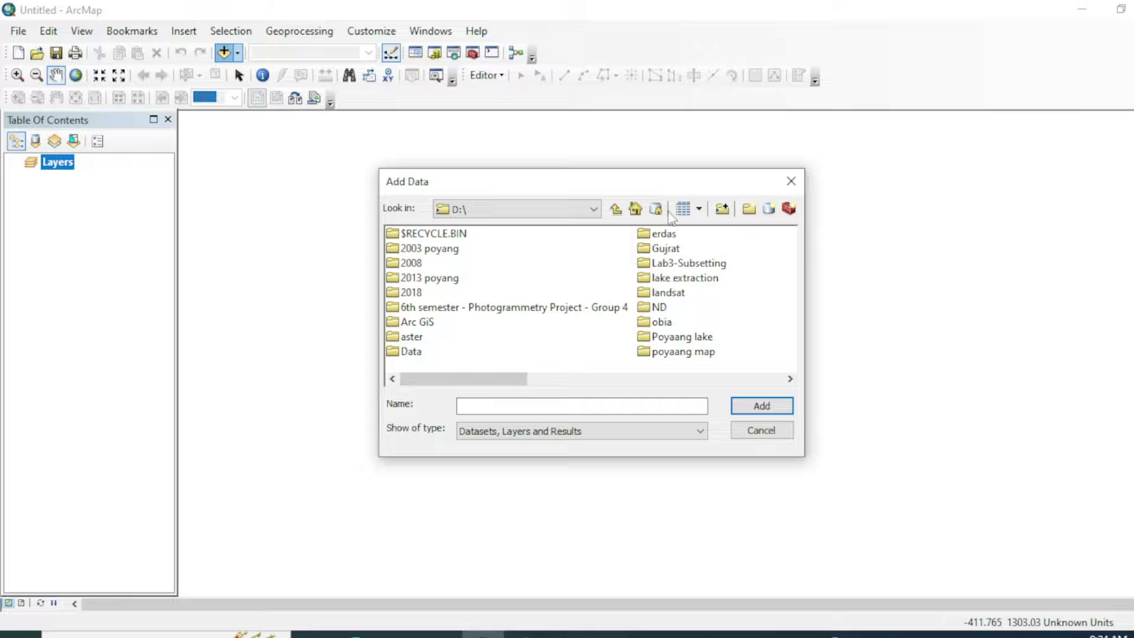
{"action": "left_click_drag", "start_coordinate": [675, 184], "coordinate": [682, 158]}
{"action": "double_click", "coordinate": [689, 255]}
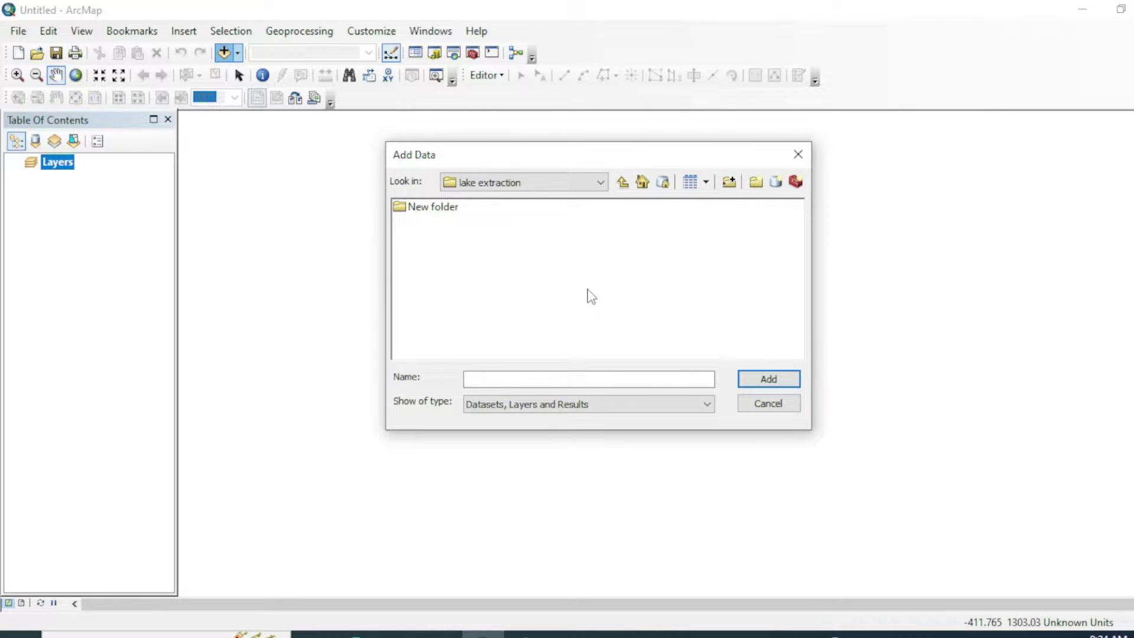
{"action": "double_click", "coordinate": [440, 208]}
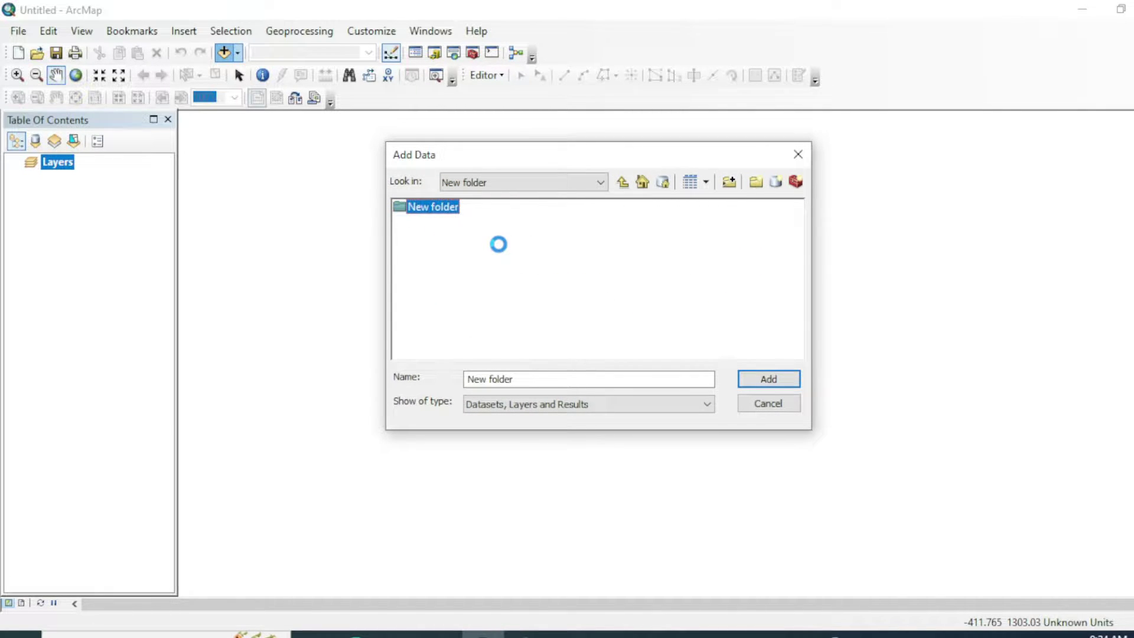
Add the Landsat band rasters B1 through B7 (TIF) to the map, leaving out B10 and B11
{"action": "left_click", "coordinate": [617, 221]}
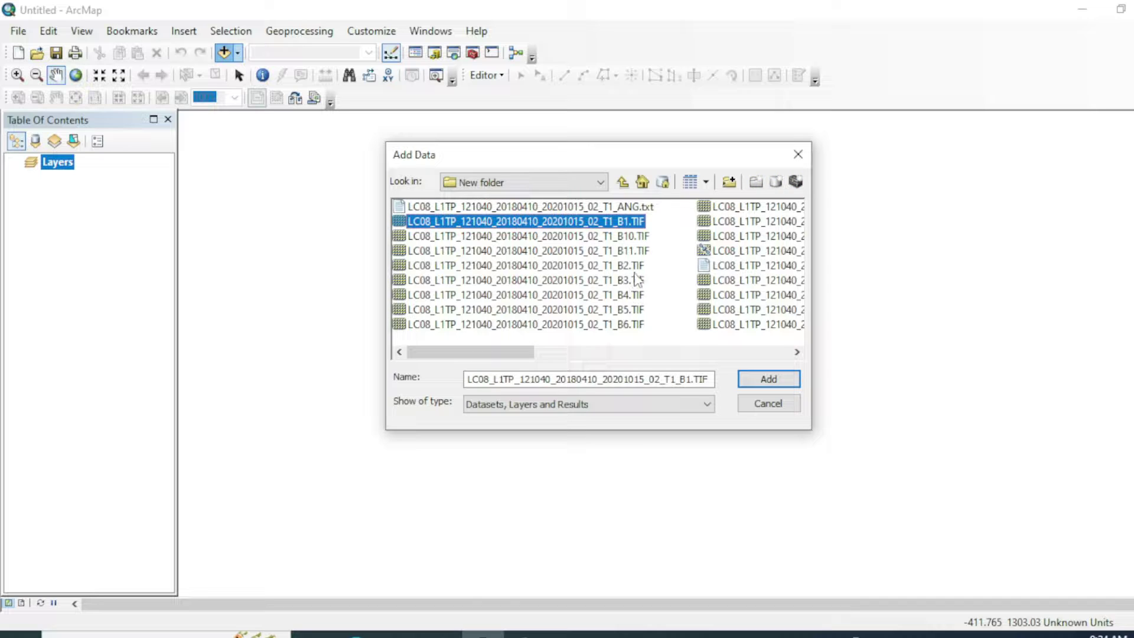
{"action": "left_click", "coordinate": [635, 266], "text": "ctrl"}
{"action": "left_click", "coordinate": [631, 280], "text": "ctrl"}
{"action": "left_click", "coordinate": [626, 294], "text": "ctrl"}
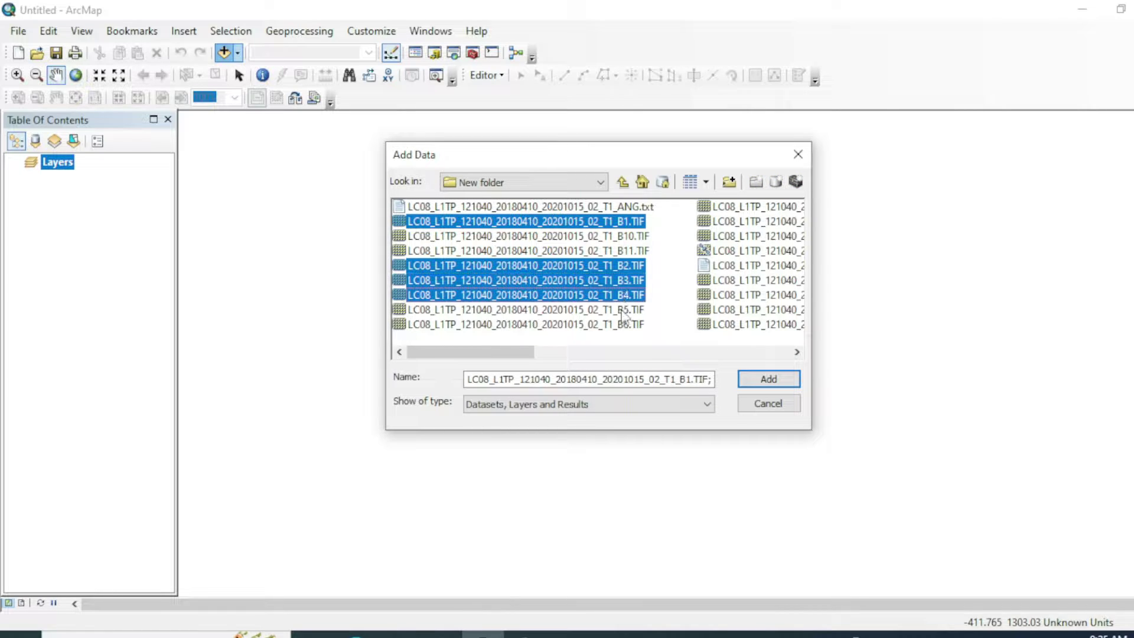
{"action": "left_click", "coordinate": [625, 309], "text": "ctrl"}
{"action": "left_click", "coordinate": [623, 325], "text": "ctrl"}
{"action": "left_click", "coordinate": [745, 207], "text": "ctrl"}
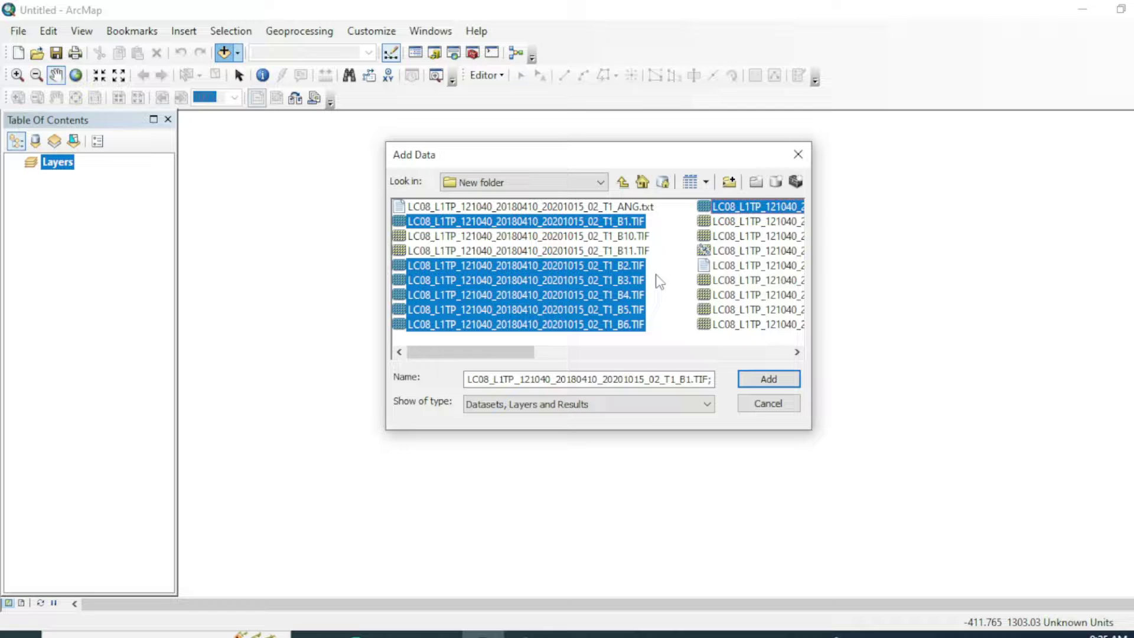
{"action": "left_click", "coordinate": [767, 378]}
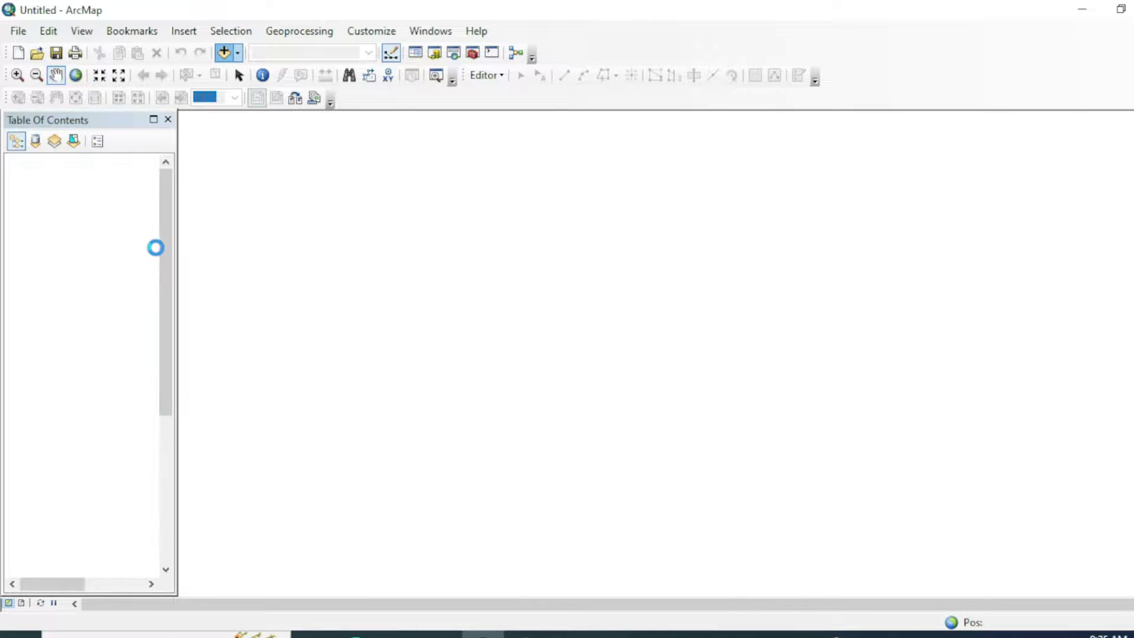
Search the tools for "composite" and open the Composite Bands tool
{"action": "left_click", "coordinate": [38, 250]}
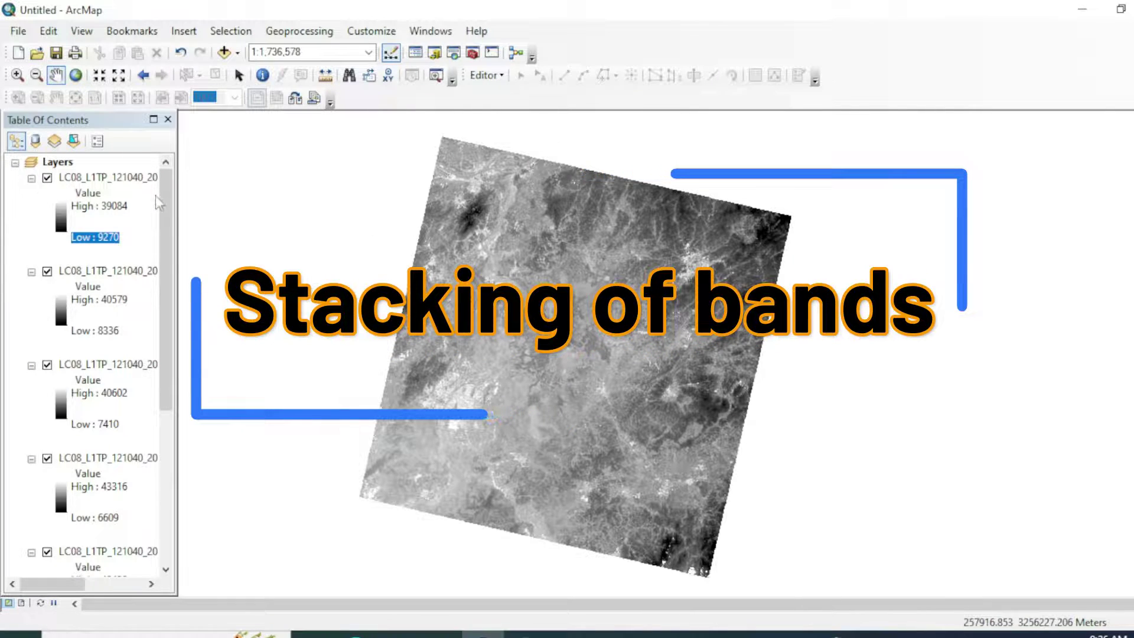
{"action": "scroll", "coordinate": [103, 310], "scroll_direction": "down", "scroll_amount": 5}
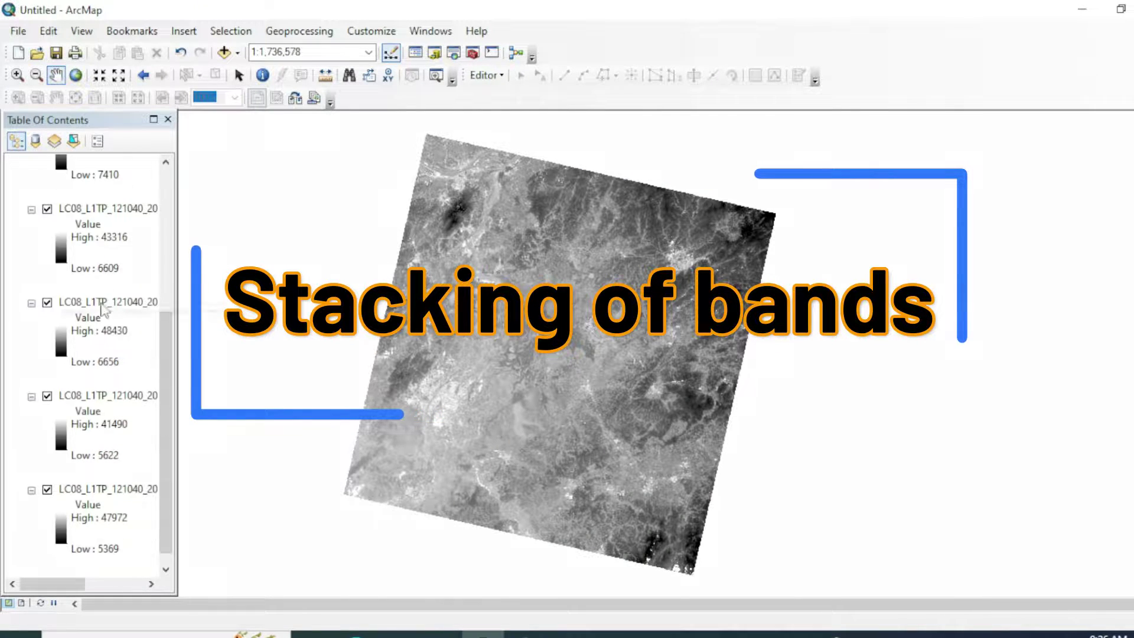
{"action": "scroll", "coordinate": [104, 310], "scroll_direction": "up", "scroll_amount": 5}
{"action": "left_click", "coordinate": [456, 56]}
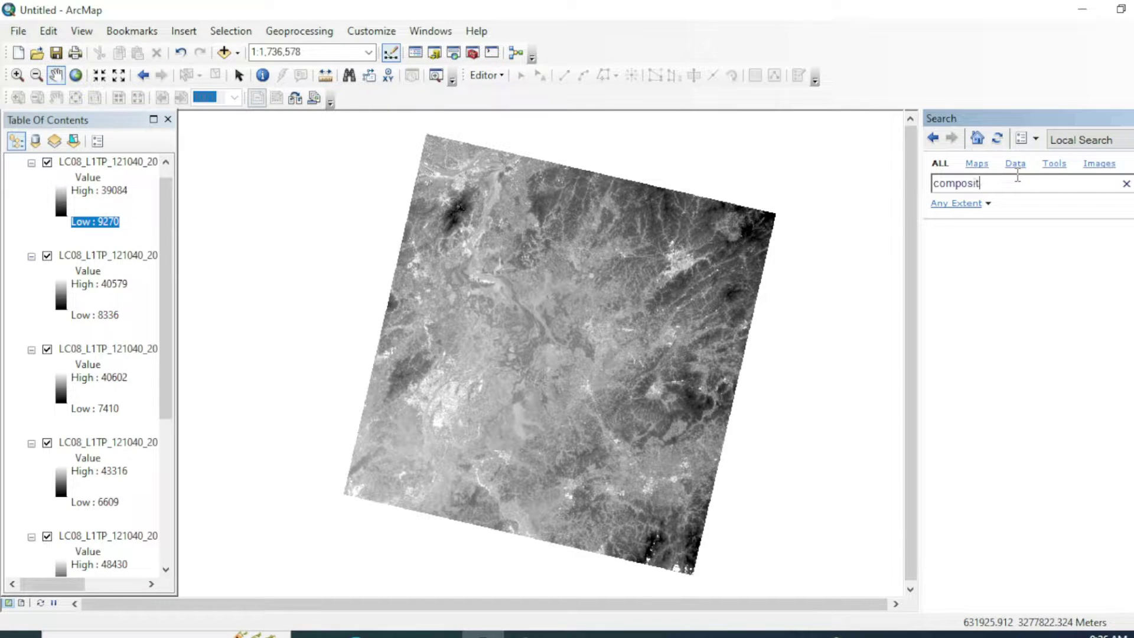
{"action": "key", "text": "Return"}
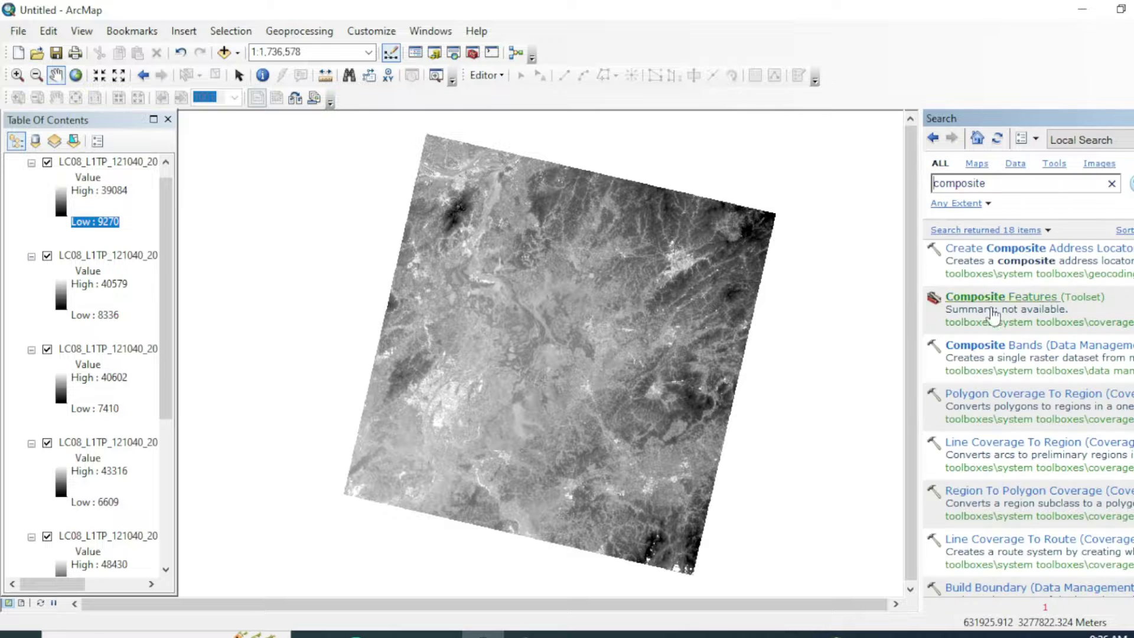
{"action": "left_click", "coordinate": [994, 349]}
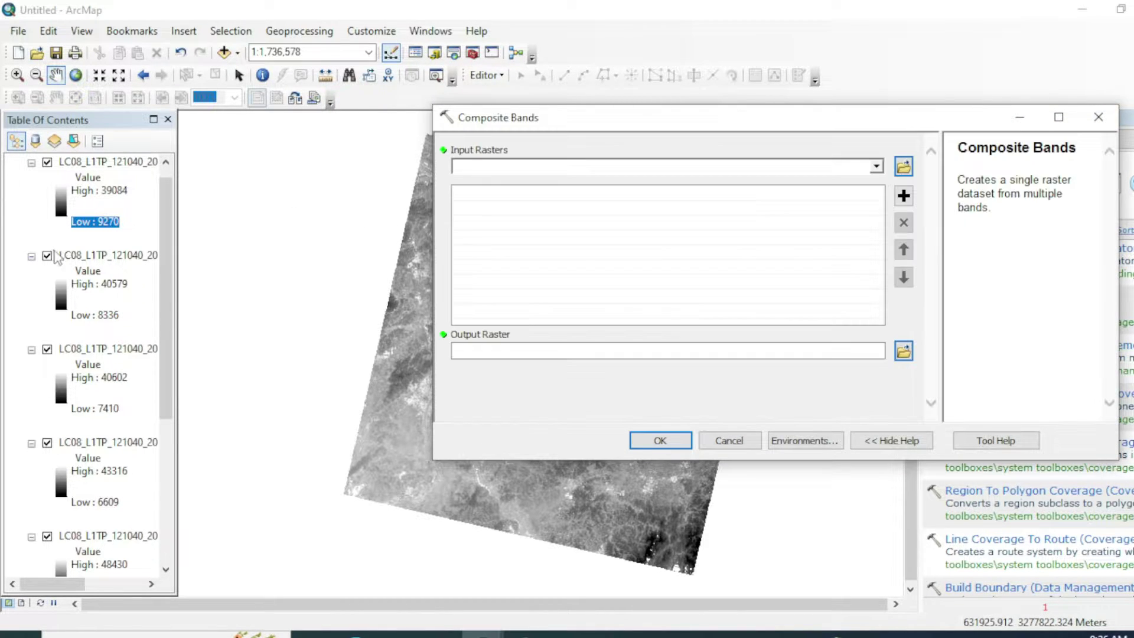
Add all seven band layers, B1 to B7, as input rasters of Composite Bands
{"action": "scroll", "coordinate": [65, 236], "scroll_direction": "up", "scroll_amount": 1}
{"action": "left_click", "coordinate": [78, 178]}
{"action": "scroll", "coordinate": [89, 295], "scroll_direction": "down", "scroll_amount": 3}
{"action": "left_click", "coordinate": [106, 473], "text": "shift"}
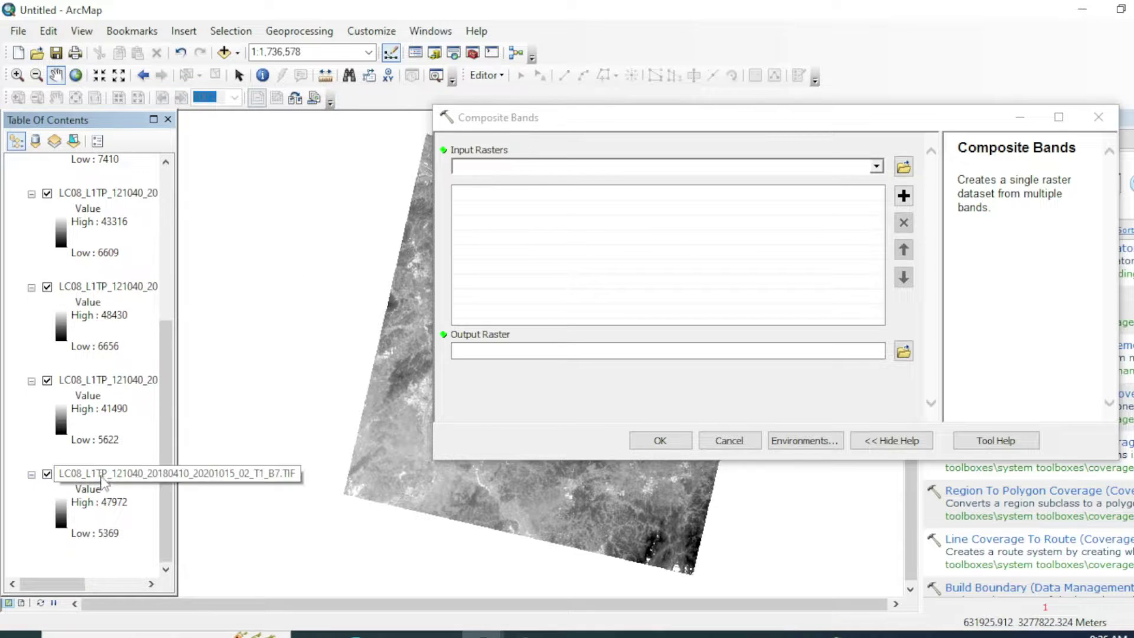
{"action": "left_click_drag", "start_coordinate": [108, 379], "coordinate": [684, 258]}
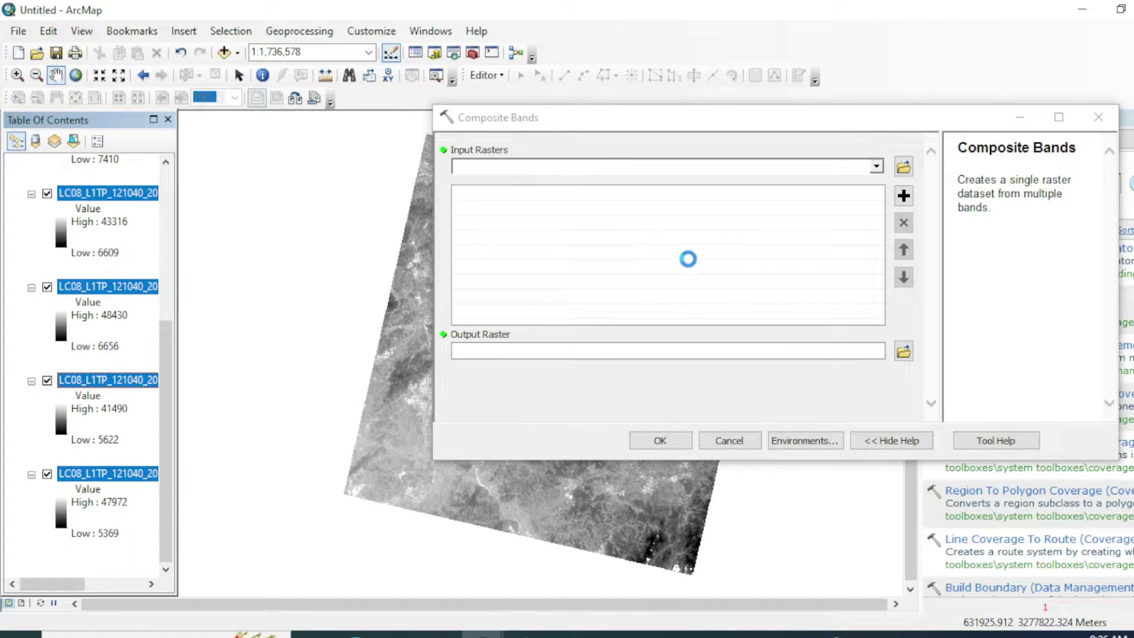
Browse to D:\lake extraction for the output raster and create a new folder there named "analysis"
{"action": "left_click", "coordinate": [905, 352]}
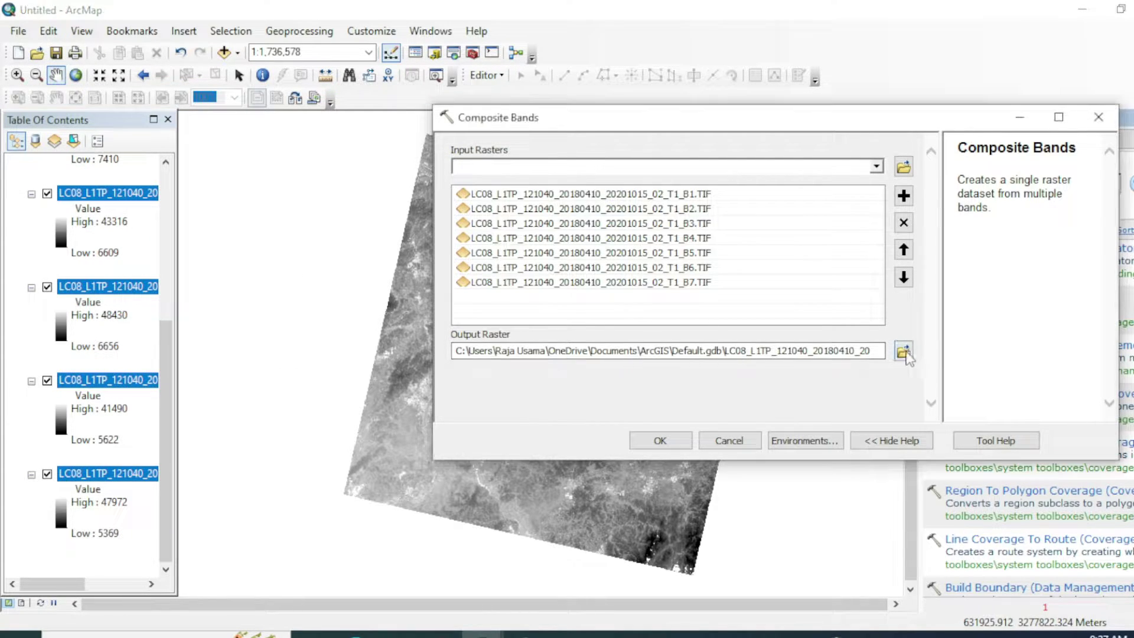
{"action": "double_click", "coordinate": [635, 218]}
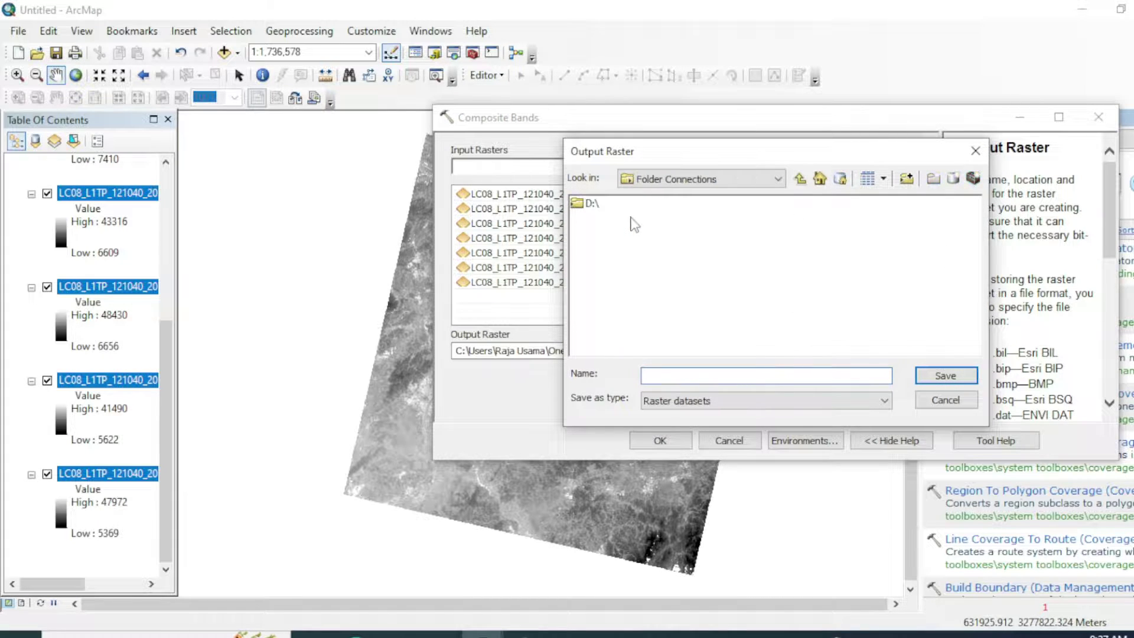
{"action": "double_click", "coordinate": [590, 205]}
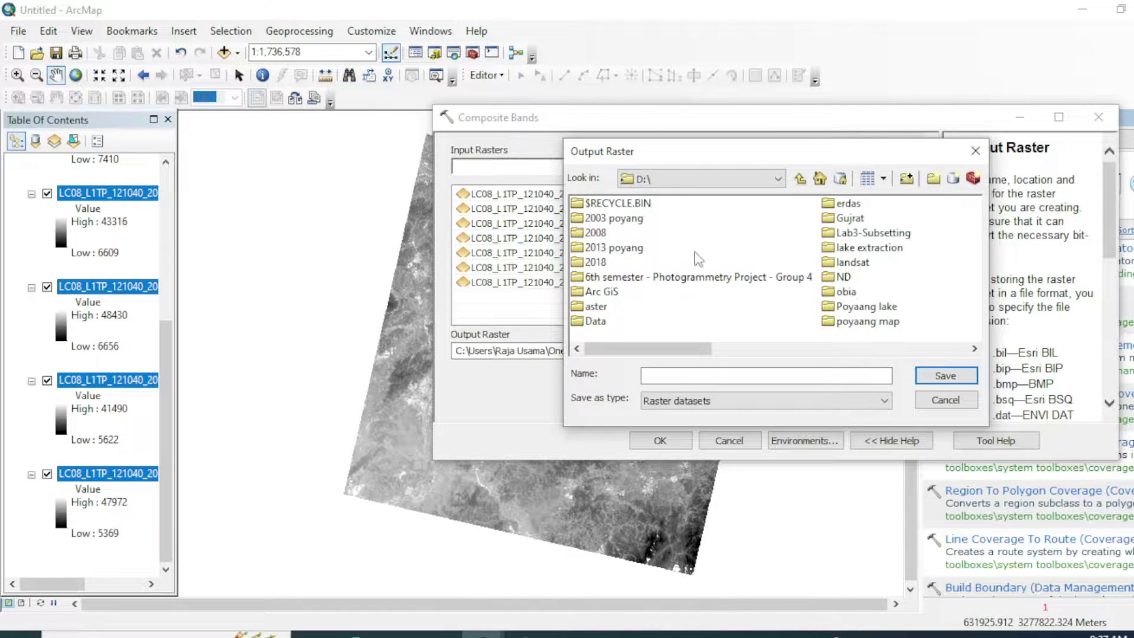
{"action": "double_click", "coordinate": [853, 250]}
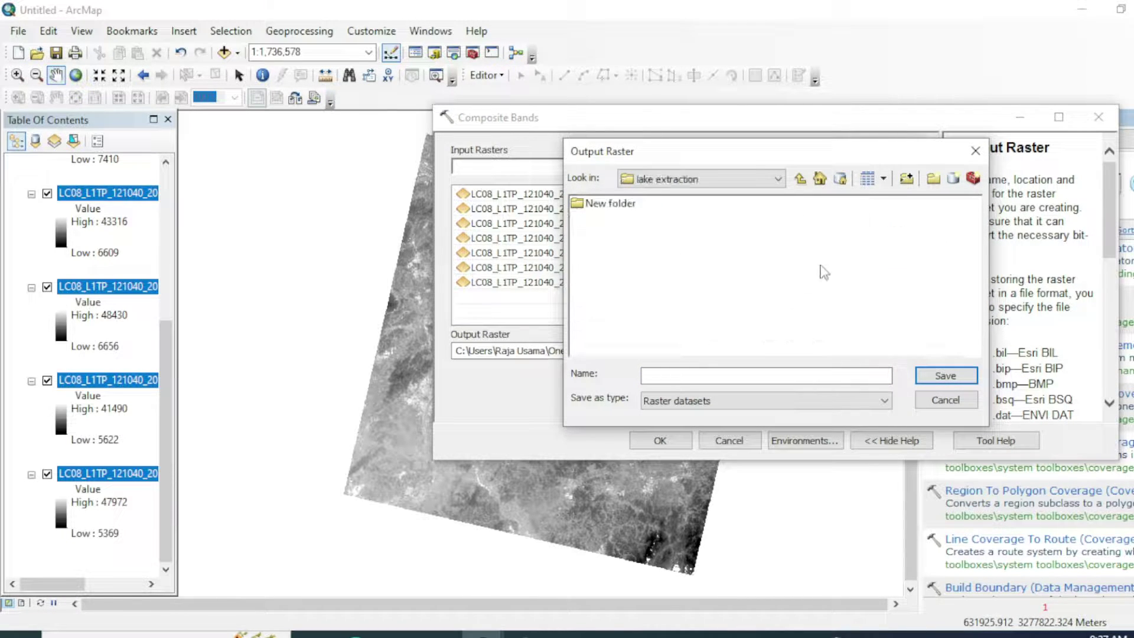
{"action": "left_click", "coordinate": [933, 180]}
{"action": "type", "text": "ana"}
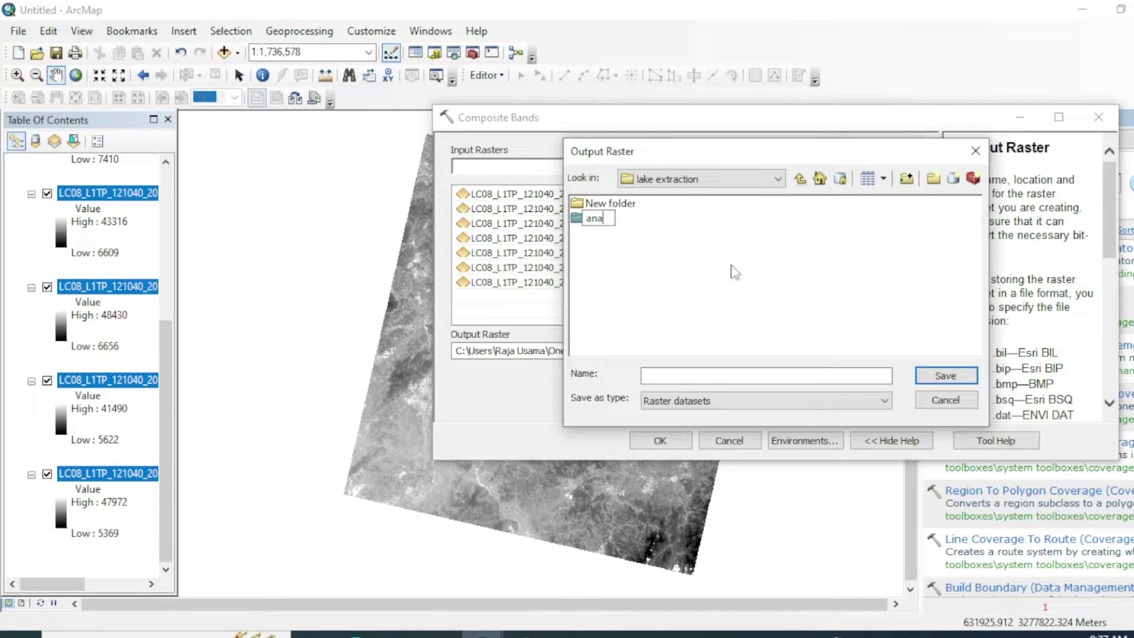
{"action": "type", "text": "lysis"}
{"action": "key", "text": "Return"}
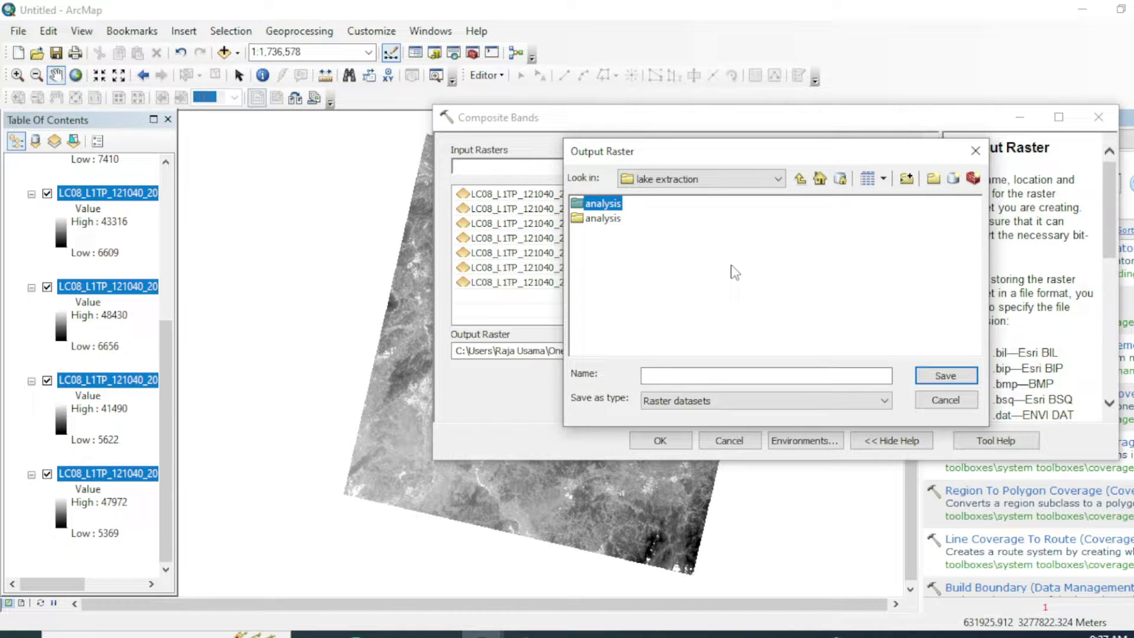
Save the output raster as composite.tif in the analysis folder and run Composite Bands
{"action": "left_click", "coordinate": [801, 179]}
{"action": "double_click", "coordinate": [859, 250]}
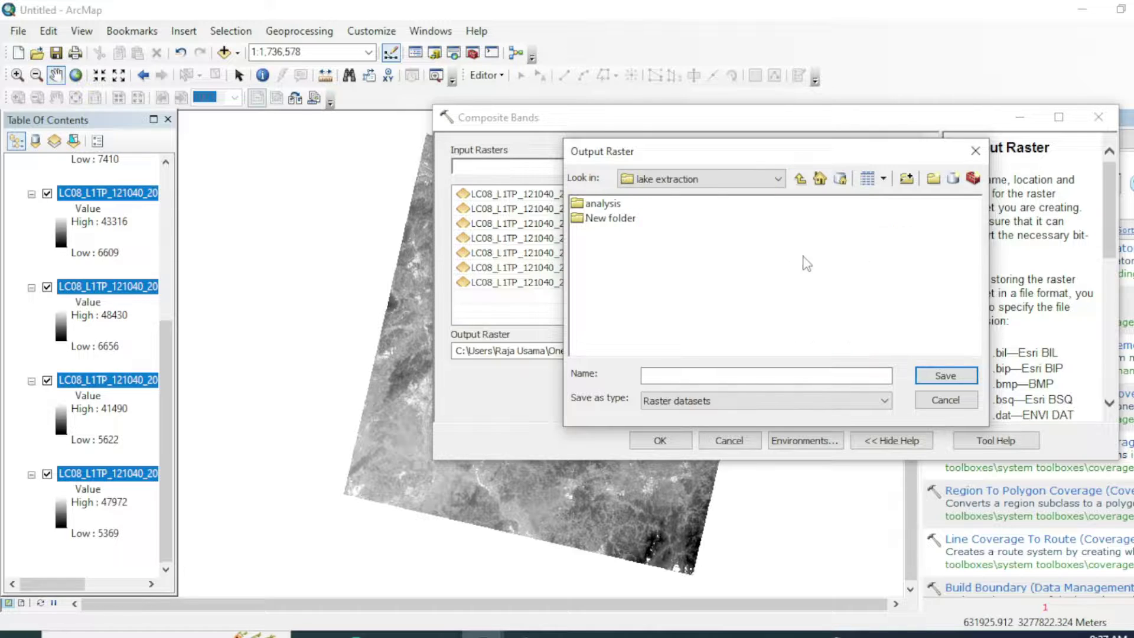
{"action": "double_click", "coordinate": [606, 204]}
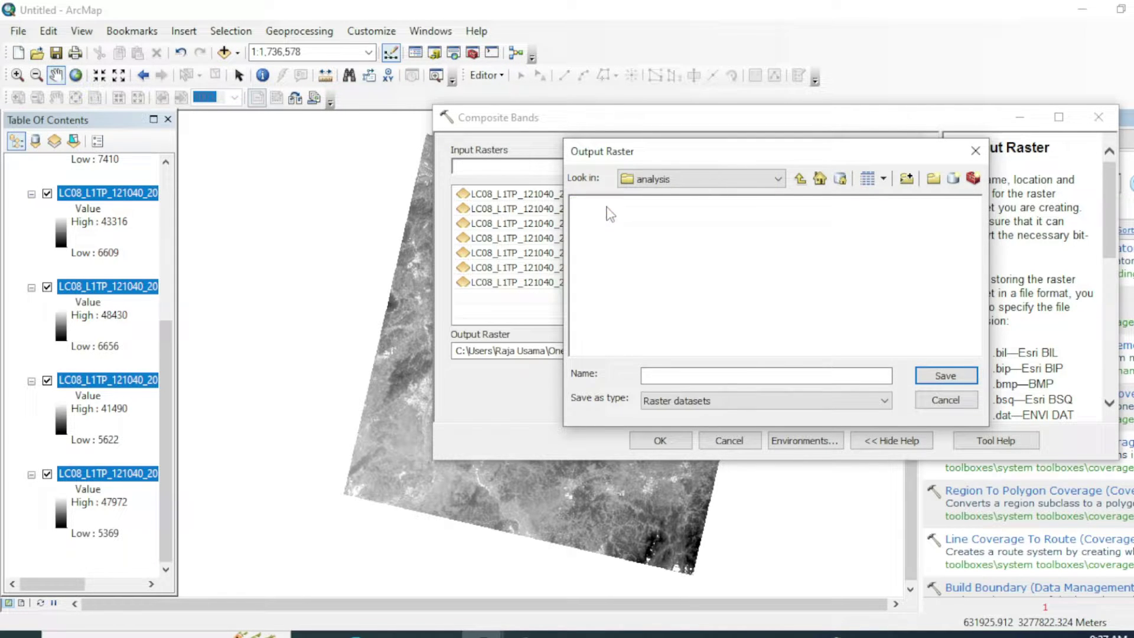
{"action": "left_click", "coordinate": [678, 375]}
{"action": "type", "text": "cp"}
{"action": "left_click", "coordinate": [944, 378]}
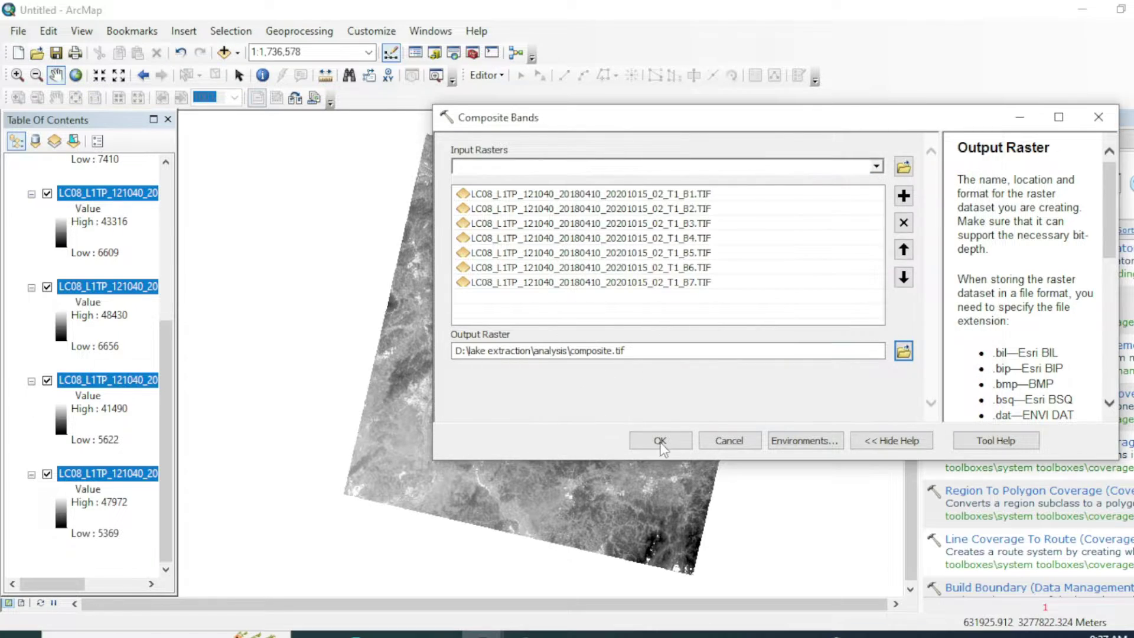
{"action": "left_click", "coordinate": [659, 441]}
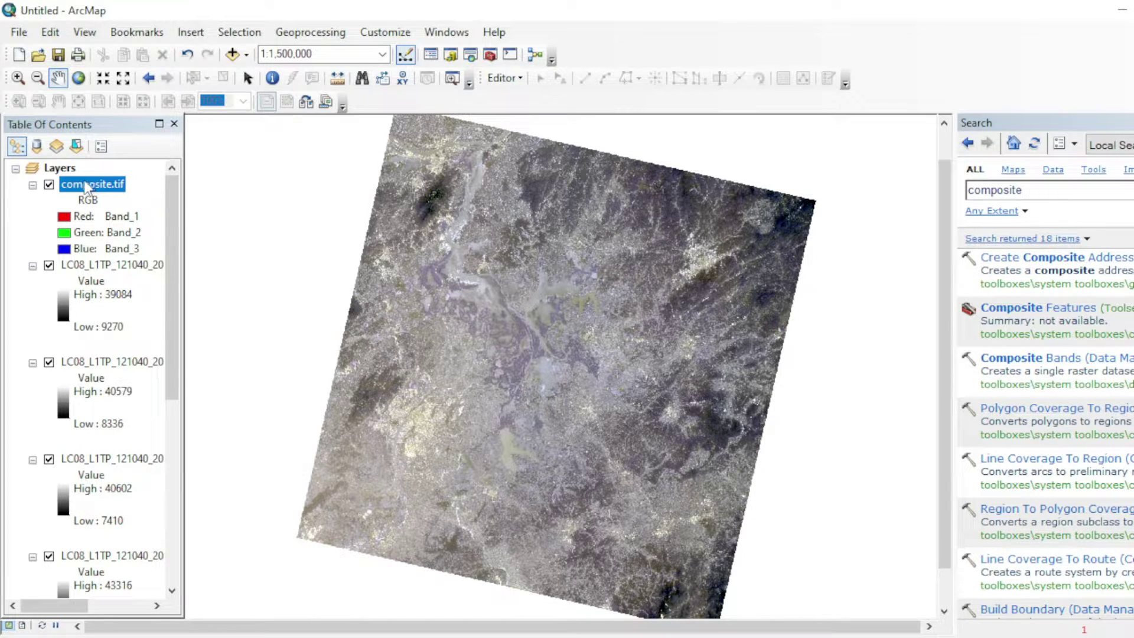
Remove all the single-band Landsat layers from the map, keeping only composite.tif
{"action": "left_click", "coordinate": [70, 218]}
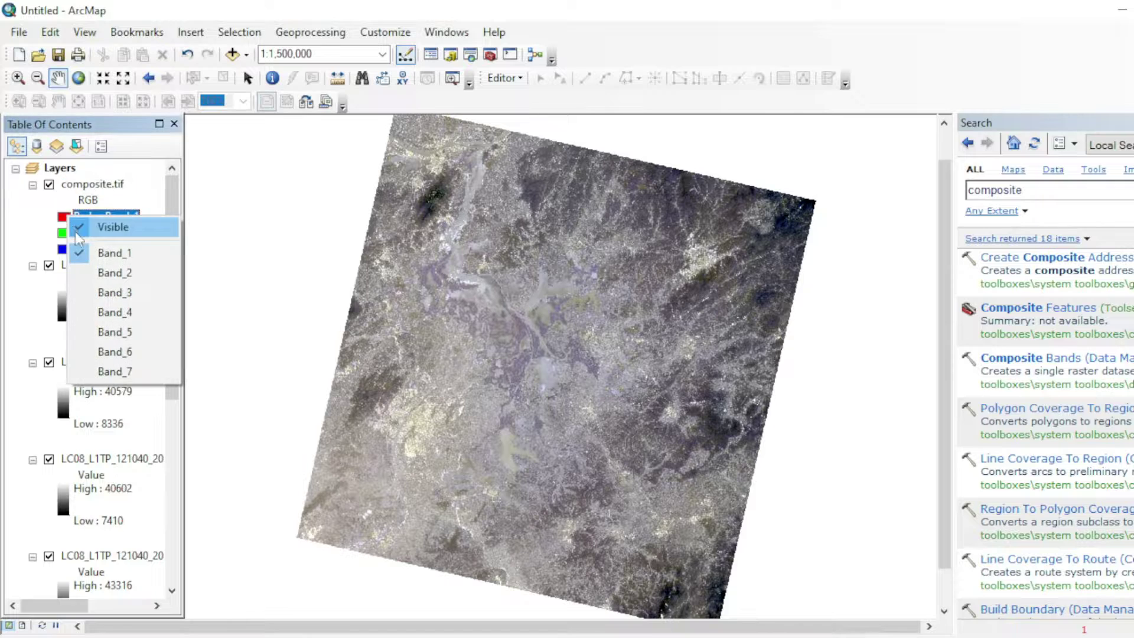
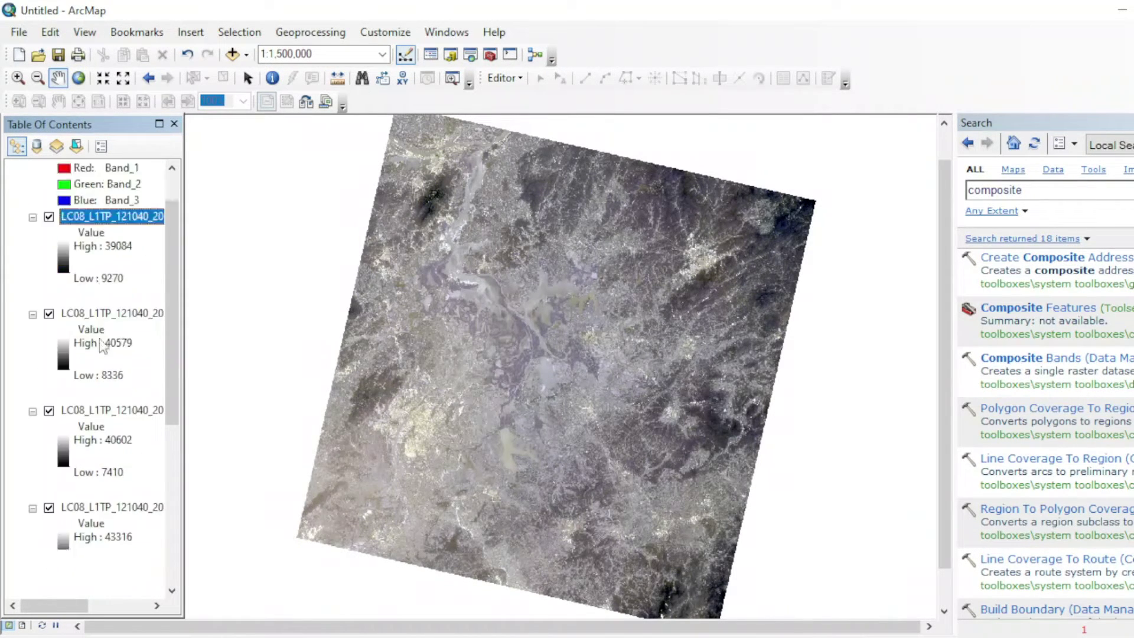
{"action": "left_click", "coordinate": [114, 494], "text": "shift"}
{"action": "right_click", "coordinate": [114, 393]}
{"action": "left_click", "coordinate": [203, 425]}
{"action": "left_click", "coordinate": [125, 369]}
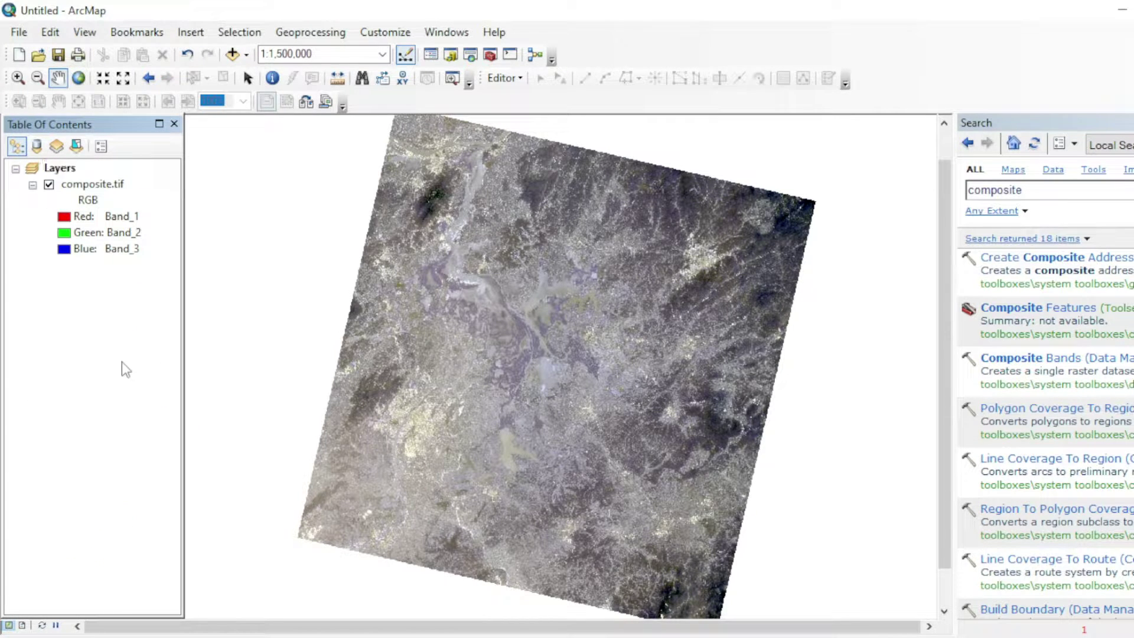
Display composite.tif in natural color with Band_4 as red, Band_3 as green and Band_2 as blue
{"action": "left_click", "coordinate": [83, 217]}
{"action": "left_click", "coordinate": [112, 310]}
{"action": "left_click", "coordinate": [83, 232]}
{"action": "left_click", "coordinate": [115, 308]}
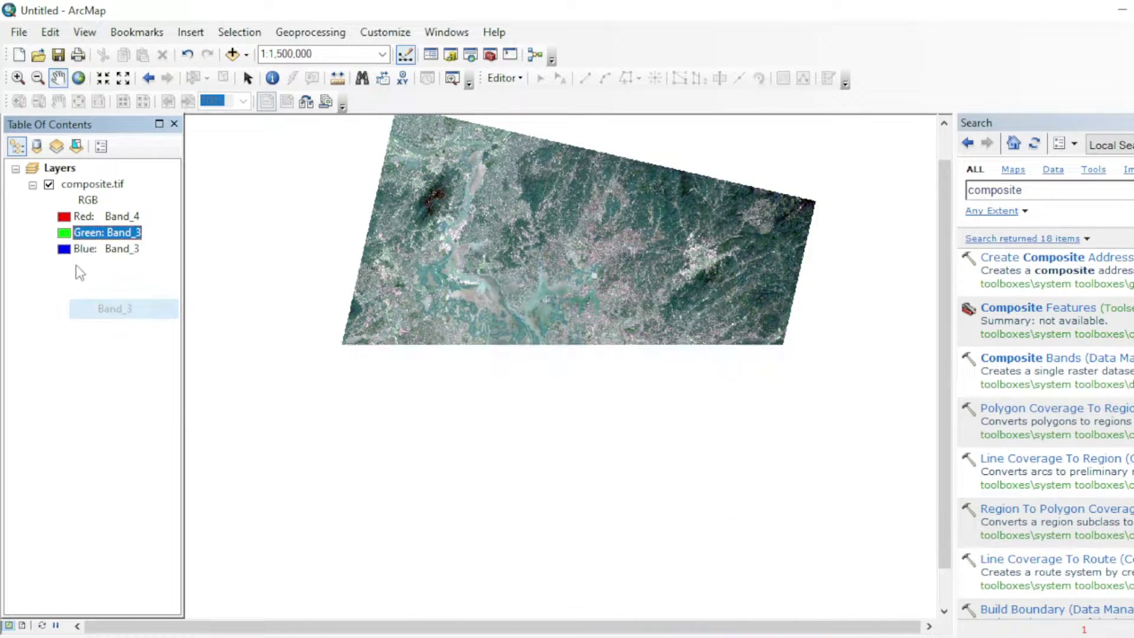
{"action": "left_click", "coordinate": [83, 249]}
{"action": "left_click", "coordinate": [89, 306]}
{"action": "left_click_drag", "start_coordinate": [511, 355], "coordinate": [518, 335]}
{"action": "scroll", "coordinate": [590, 364], "scroll_direction": "up", "scroll_amount": 2}
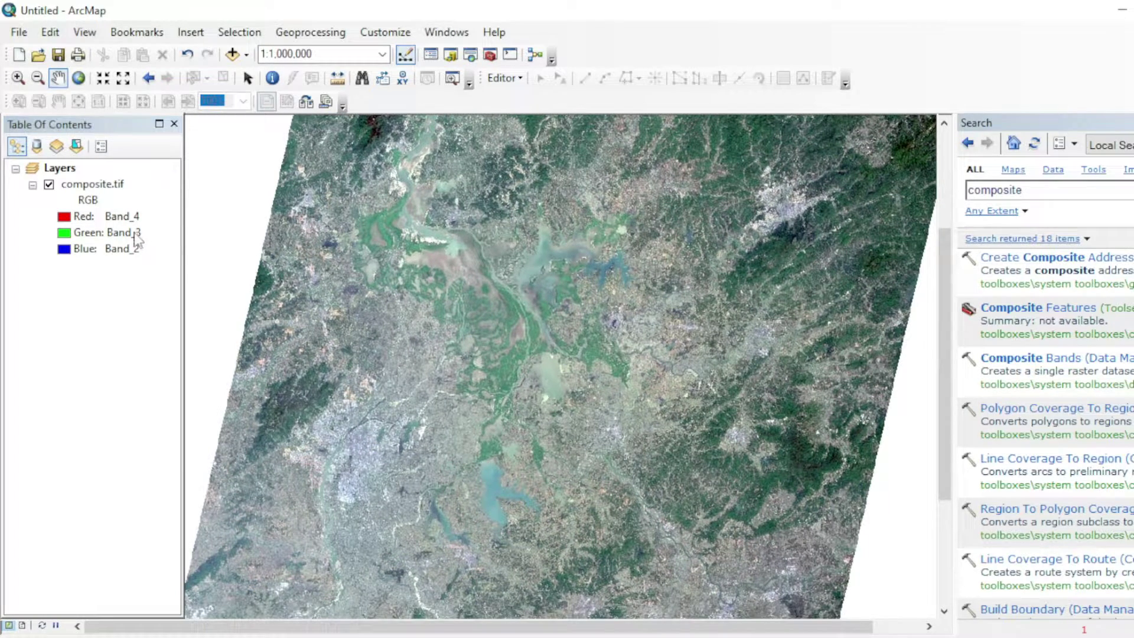
Display composite.tif in false color with Band_5 as red, Band_4 as green and Band_3 as blue
{"action": "left_click", "coordinate": [88, 216]}
{"action": "left_click", "coordinate": [115, 326]}
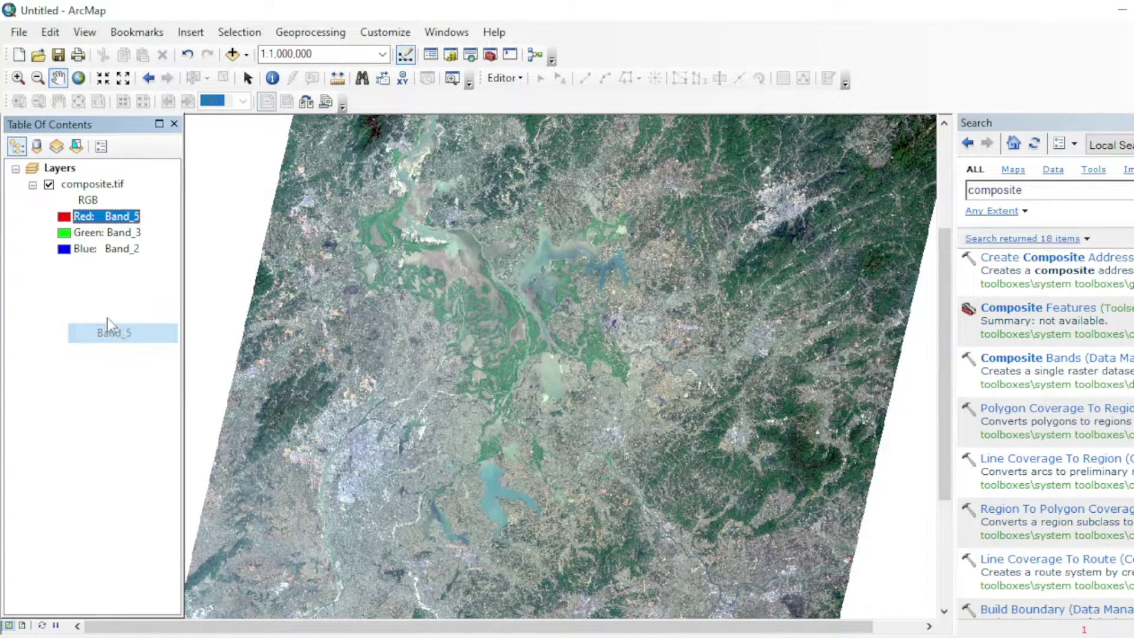
{"action": "left_click", "coordinate": [77, 233]}
{"action": "left_click", "coordinate": [113, 328]}
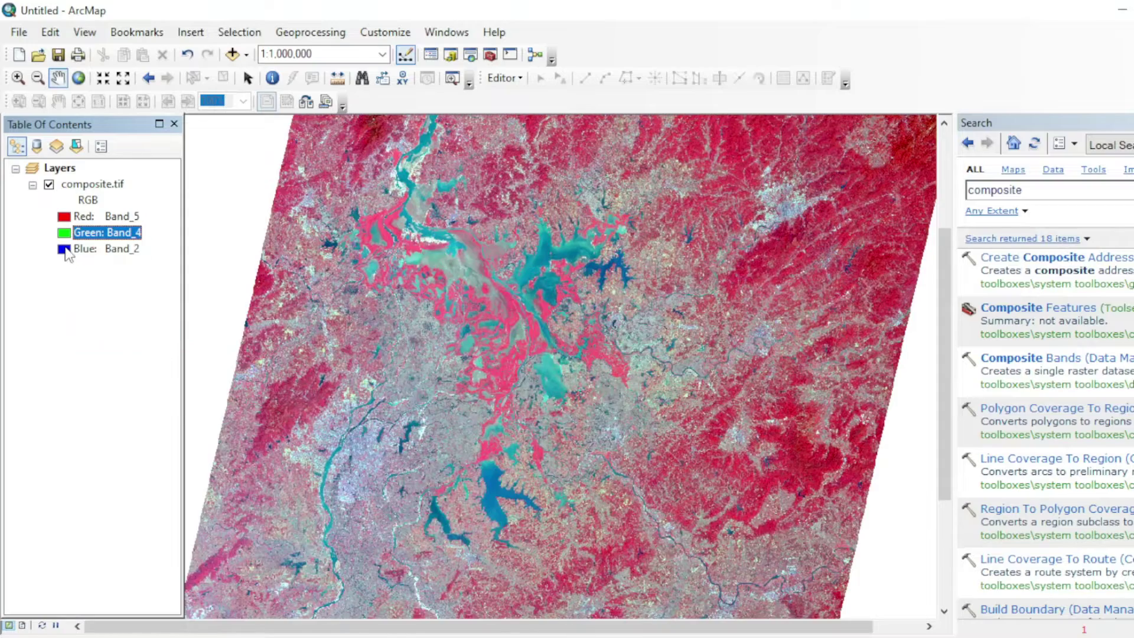
{"action": "left_click", "coordinate": [88, 249]}
{"action": "left_click", "coordinate": [112, 324]}
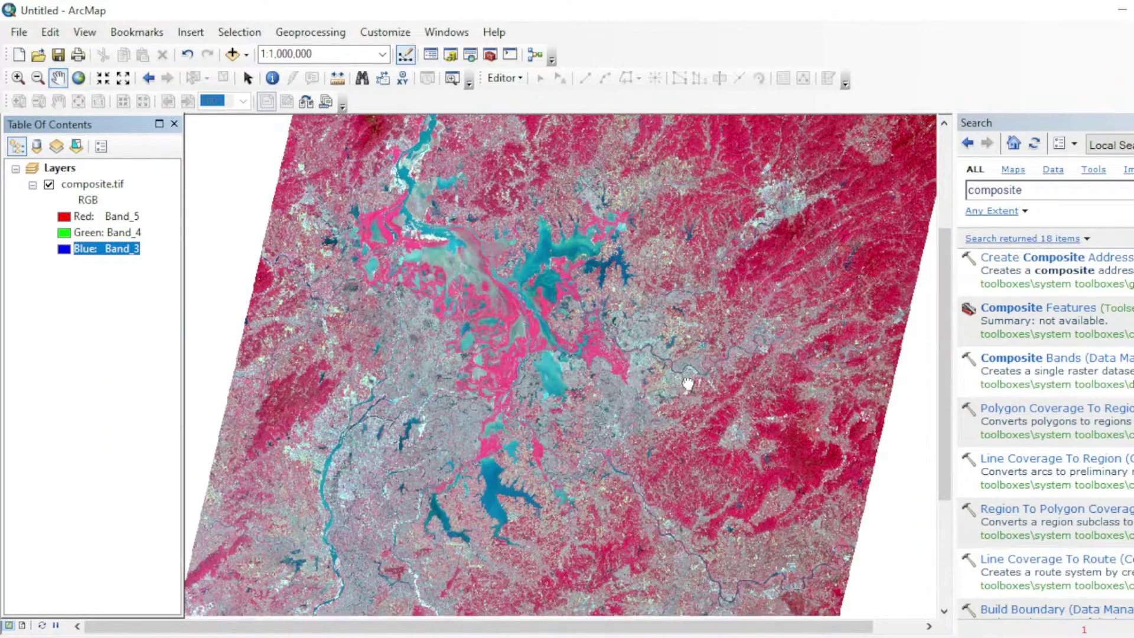
{"action": "left_click_drag", "start_coordinate": [552, 379], "coordinate": [548, 406]}
{"action": "left_click_drag", "start_coordinate": [557, 323], "coordinate": [550, 340]}
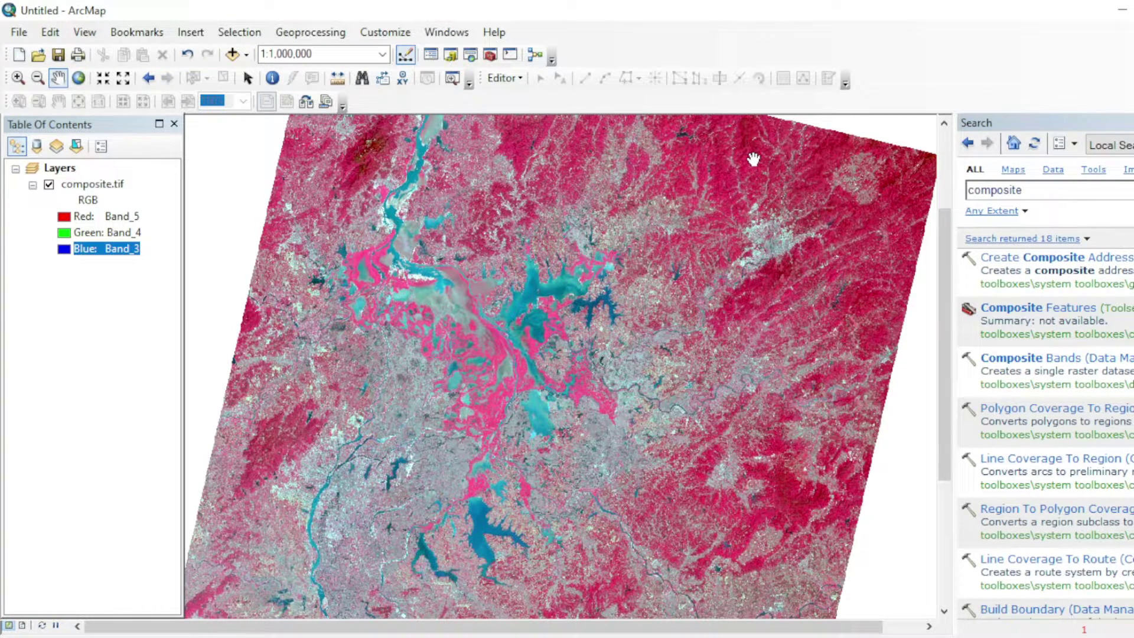
{"action": "left_click_drag", "start_coordinate": [603, 319], "coordinate": [607, 305]}
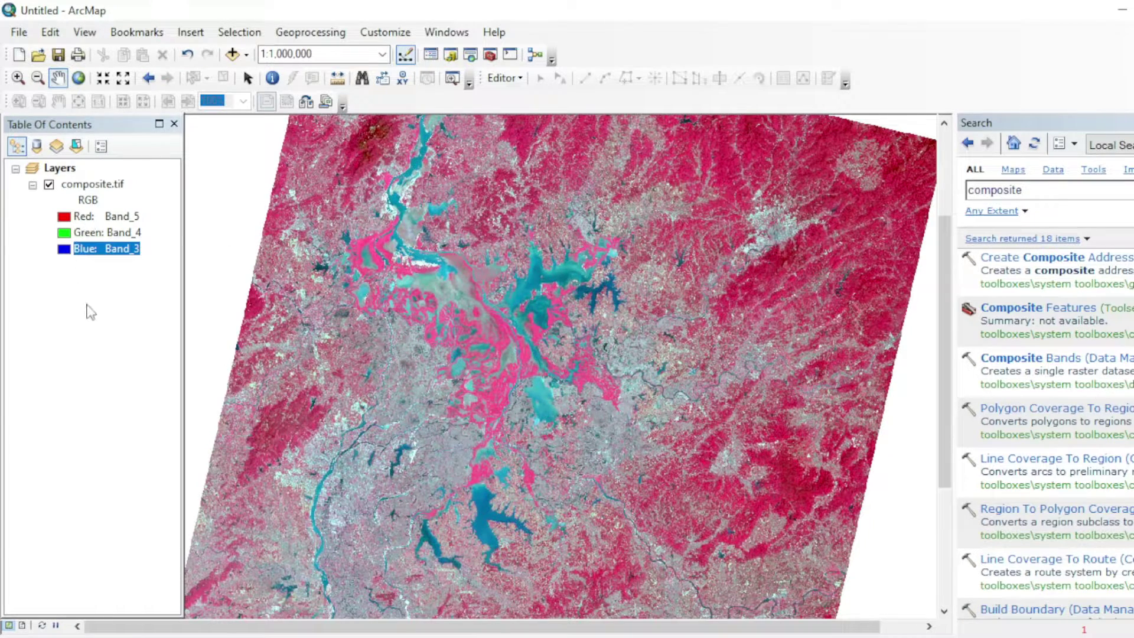
Display composite.tif in false color with Band_5 as red, Band_6 as green and Band_4 as blue
{"action": "left_click", "coordinate": [89, 311]}
{"action": "left_click", "coordinate": [65, 219]}
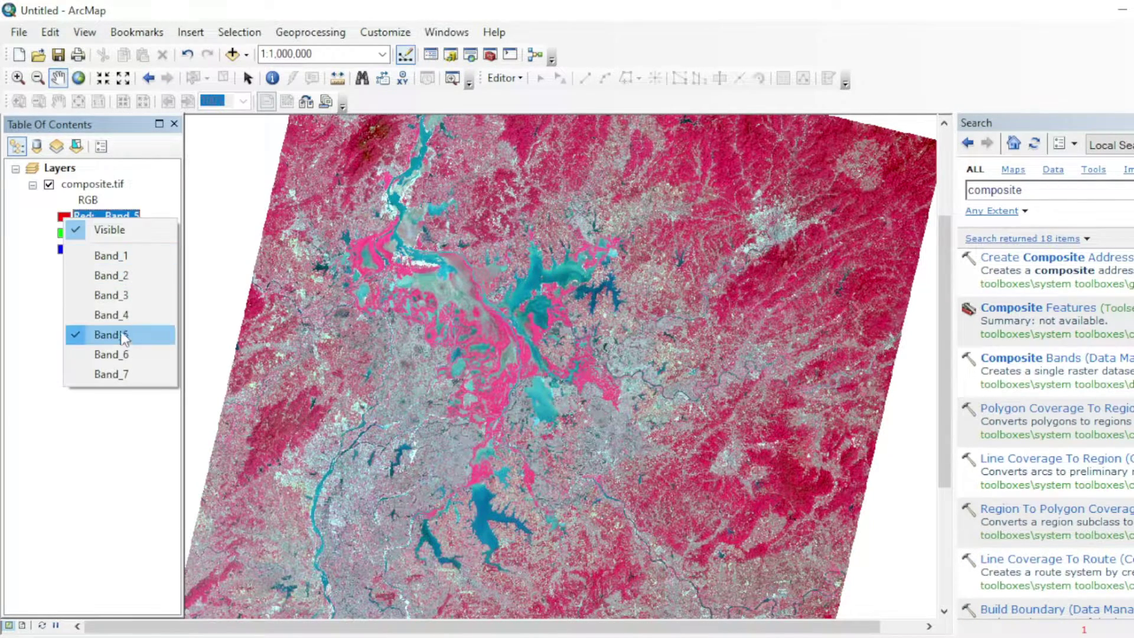
{"action": "left_click", "coordinate": [122, 330]}
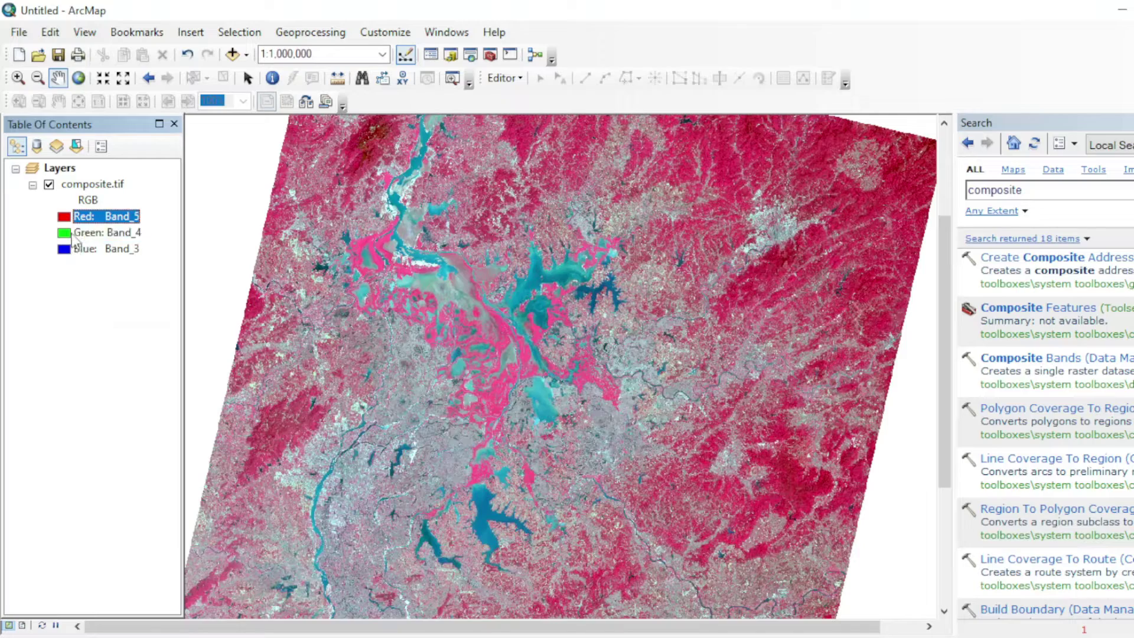
{"action": "key", "text": "Down"}
{"action": "left_click", "coordinate": [64, 235]}
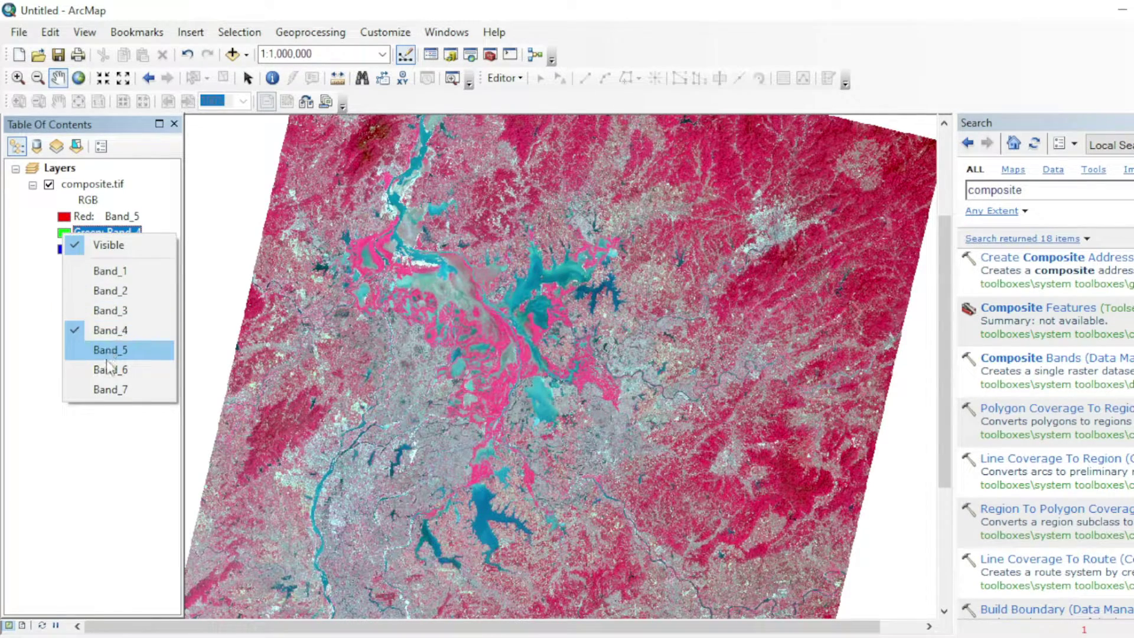
{"action": "left_click", "coordinate": [114, 370]}
{"action": "left_click", "coordinate": [63, 249]}
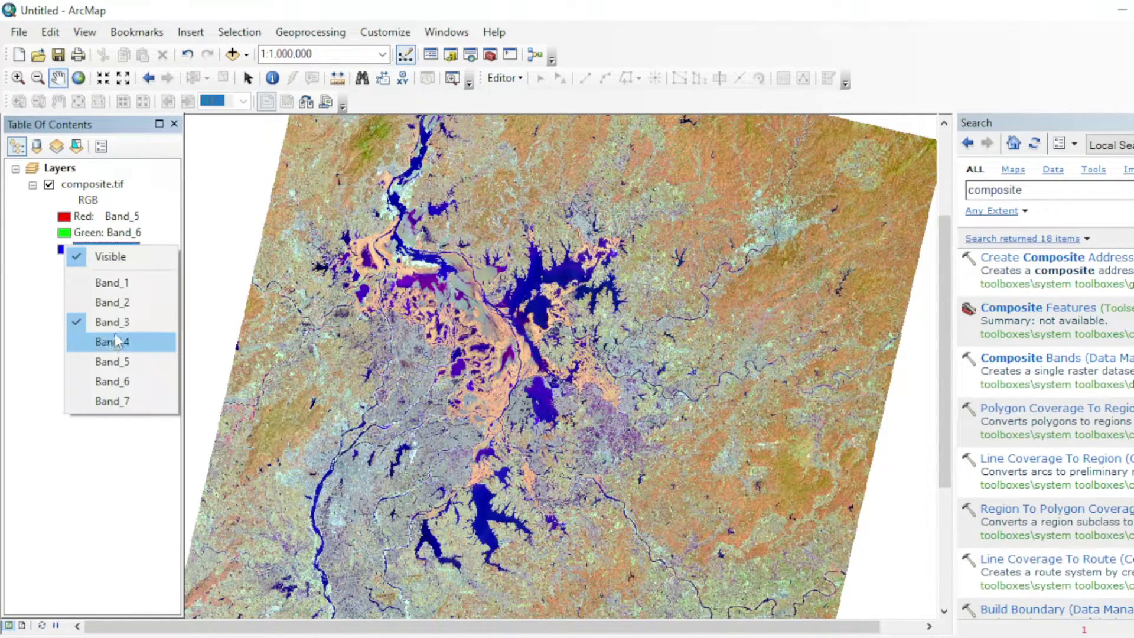
{"action": "left_click", "coordinate": [114, 337]}
Examine the lake area in the new band combination and check composite.tif's spatial reference in its layer properties
{"action": "scroll", "coordinate": [466, 366], "scroll_direction": "down", "scroll_amount": 3}
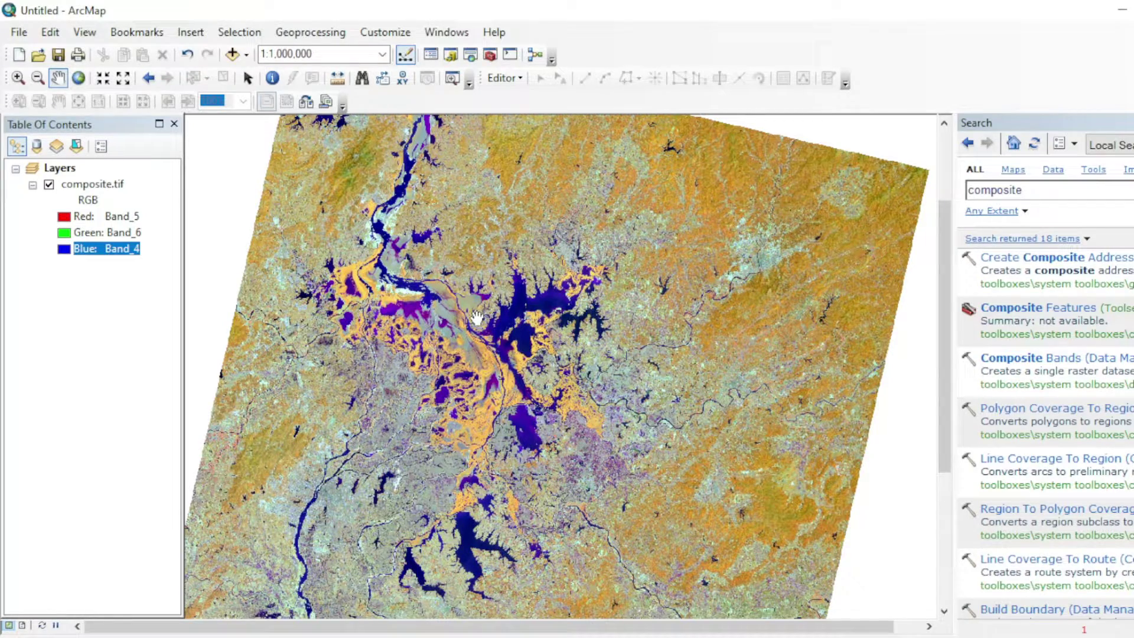
{"action": "scroll", "coordinate": [478, 319], "scroll_direction": "up", "scroll_amount": 2}
{"action": "scroll", "coordinate": [506, 391], "scroll_direction": "down", "scroll_amount": 4}
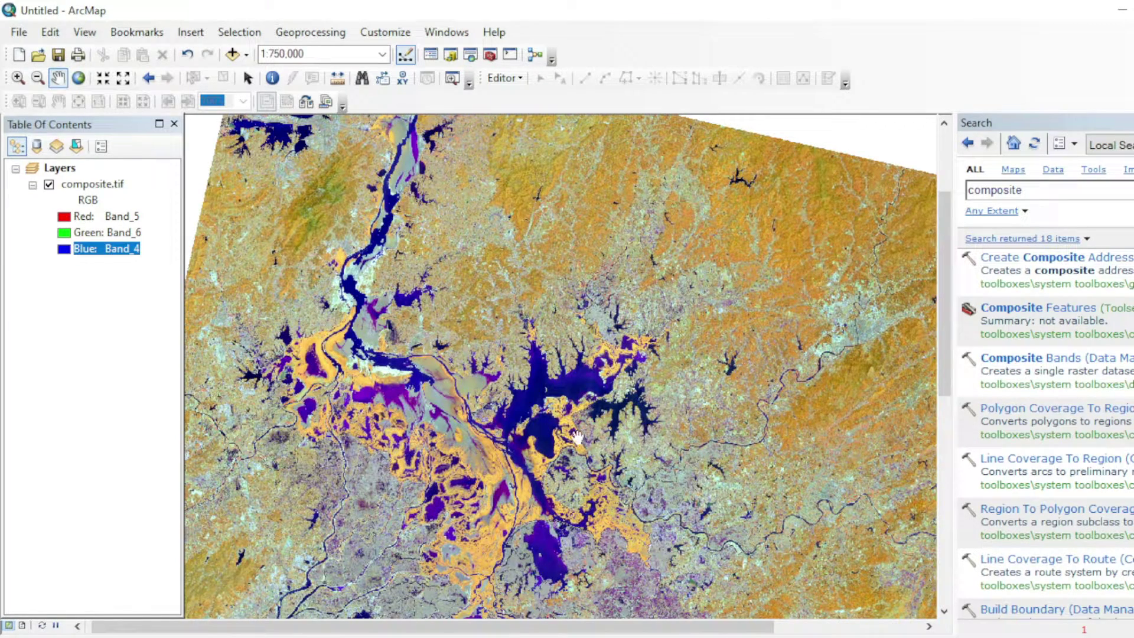
{"action": "left_click_drag", "start_coordinate": [517, 415], "coordinate": [507, 419]}
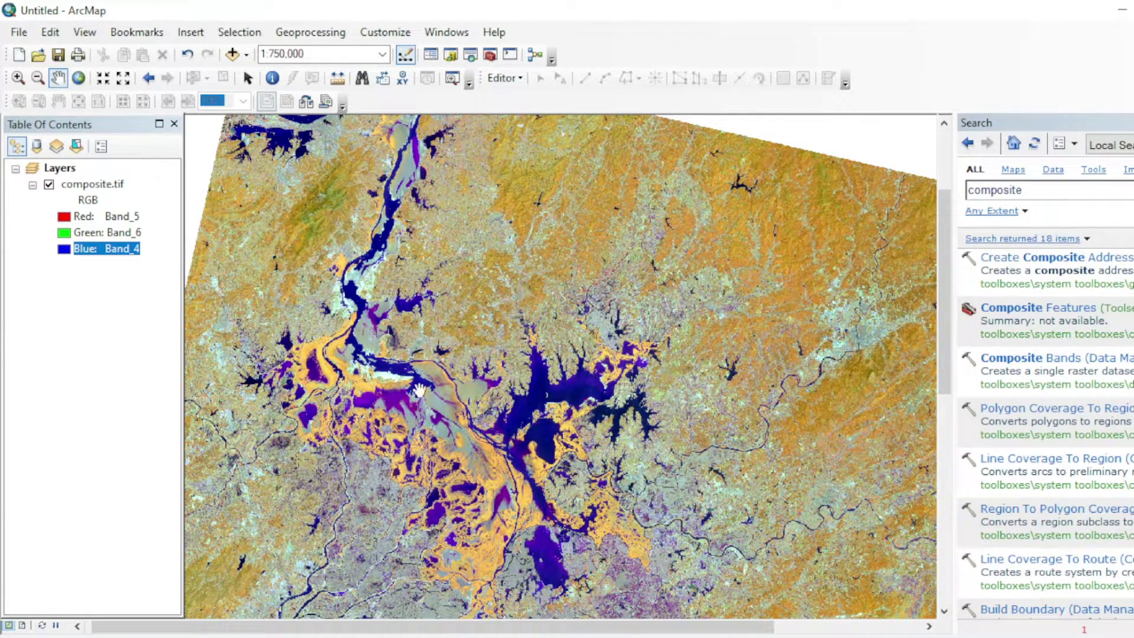
{"action": "scroll", "coordinate": [553, 426], "scroll_direction": "up", "scroll_amount": 1}
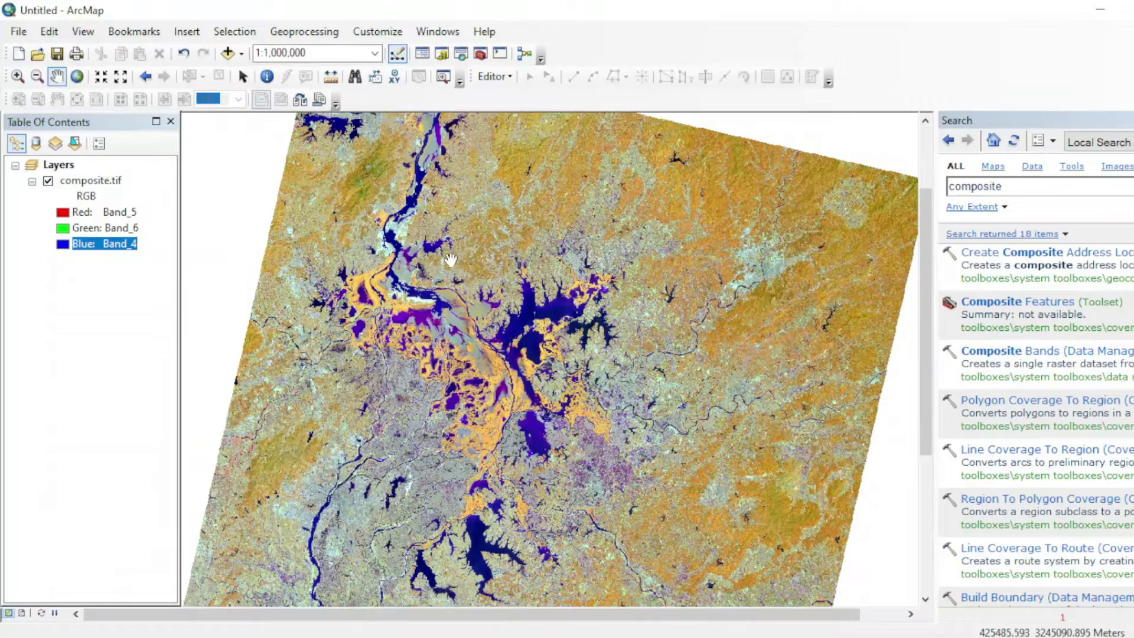
{"action": "scroll", "coordinate": [496, 306], "scroll_direction": "down", "scroll_amount": 1}
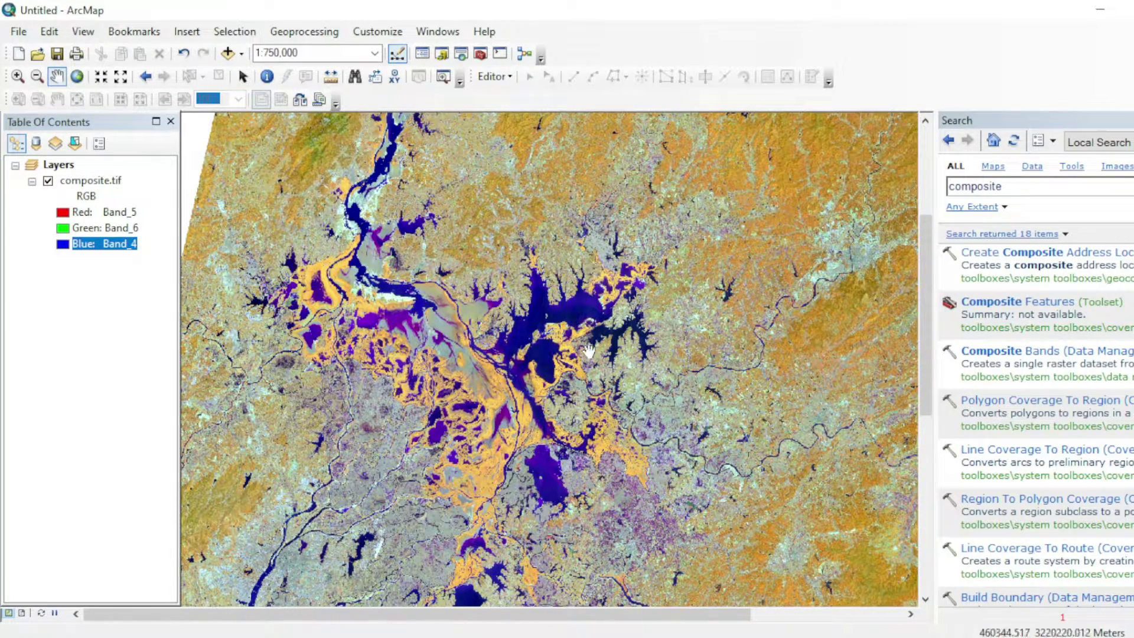
{"action": "right_click", "coordinate": [87, 179]}
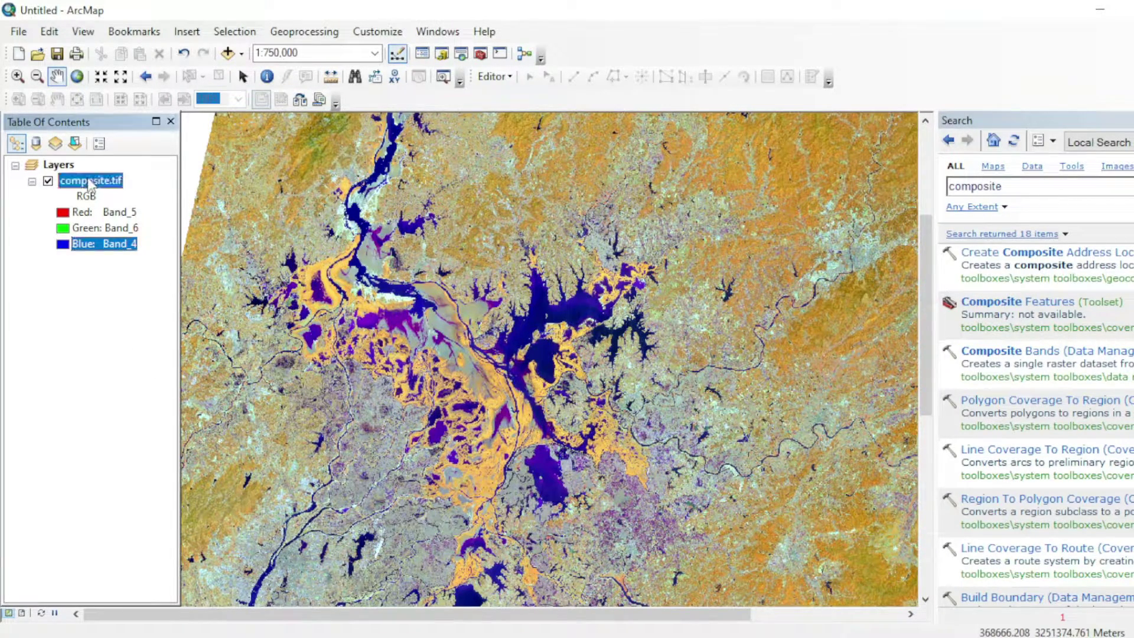
{"action": "left_click", "coordinate": [144, 436]}
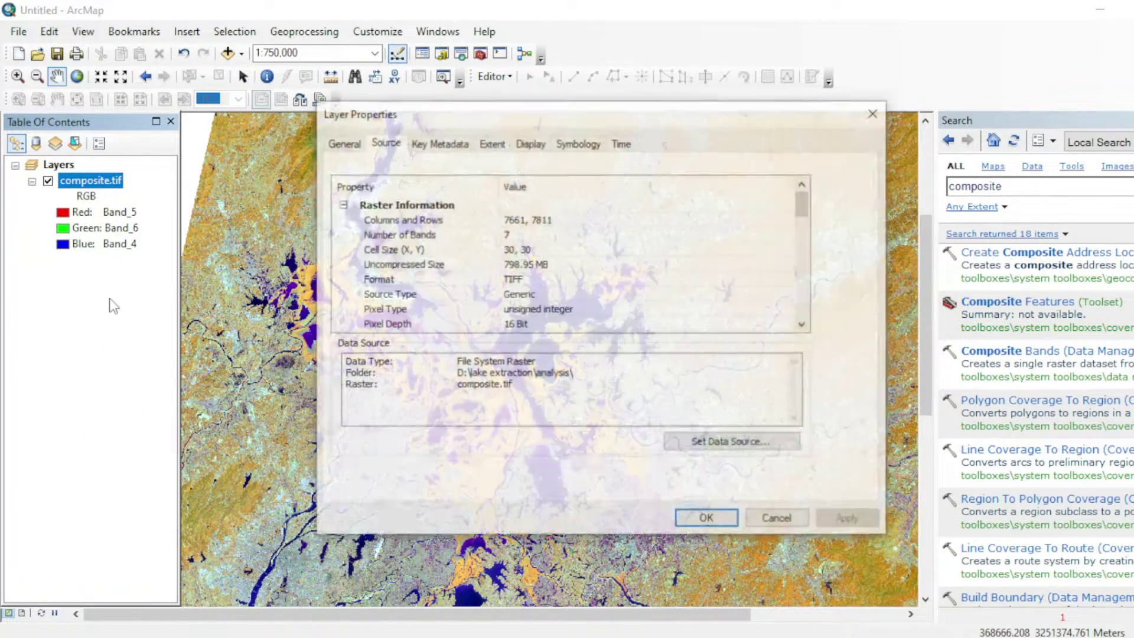
{"action": "scroll", "coordinate": [433, 250], "scroll_direction": "down", "scroll_amount": 4}
{"action": "scroll", "coordinate": [442, 252], "scroll_direction": "down", "scroll_amount": 2}
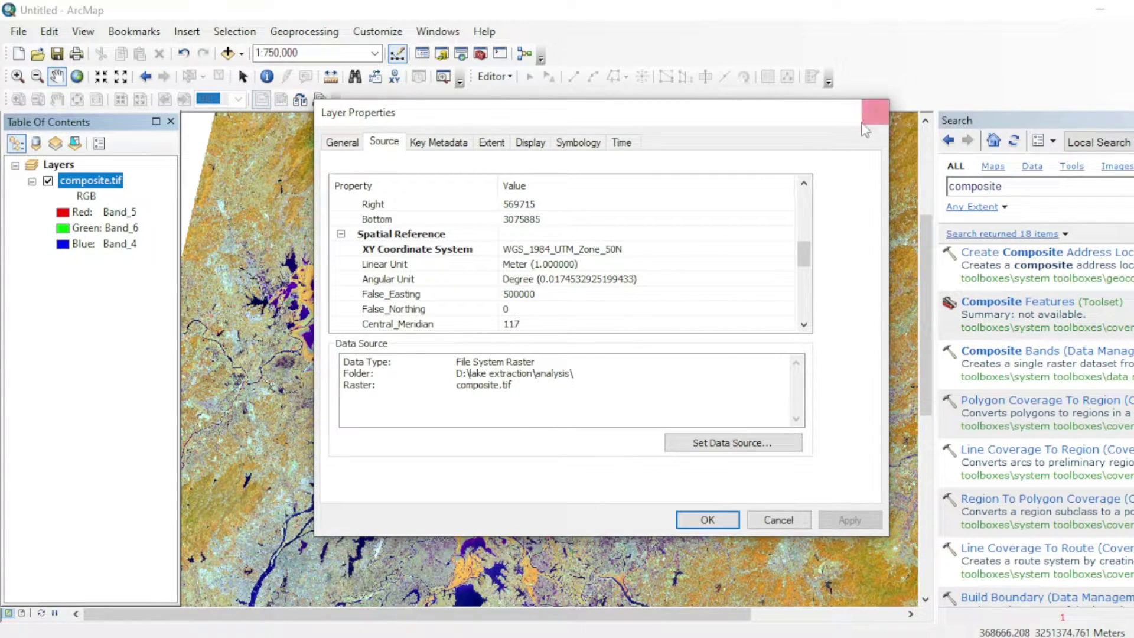
{"action": "left_click", "coordinate": [875, 112]}
Set the data frame's coordinate system to WGS 1984 UTM Zone 50N
{"action": "right_click", "coordinate": [271, 231]}
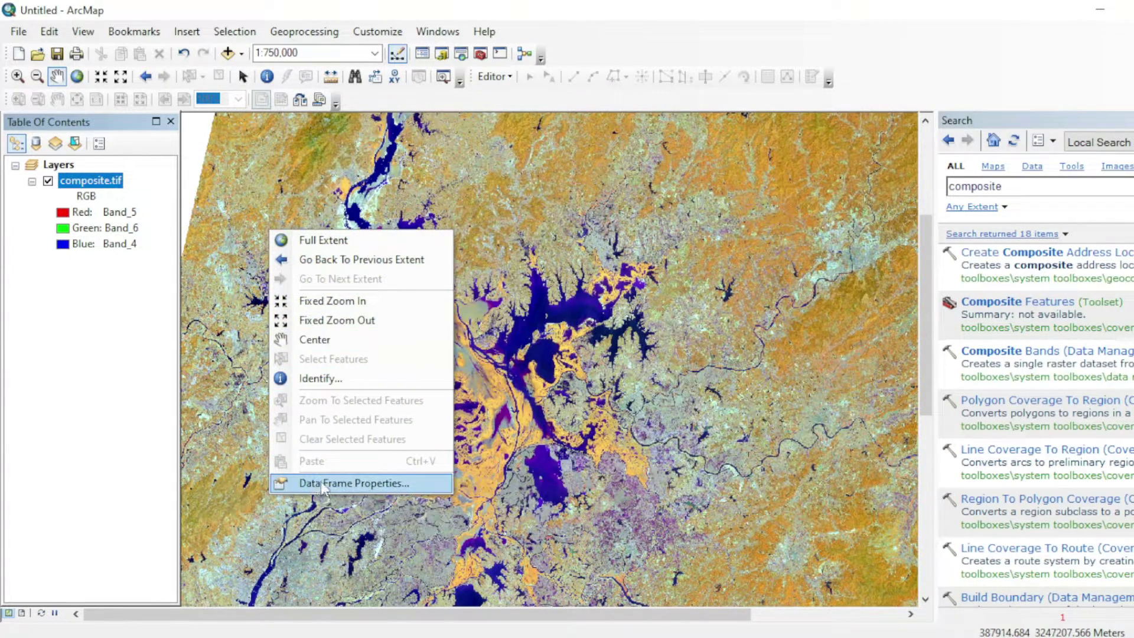
{"action": "left_click", "coordinate": [354, 483]}
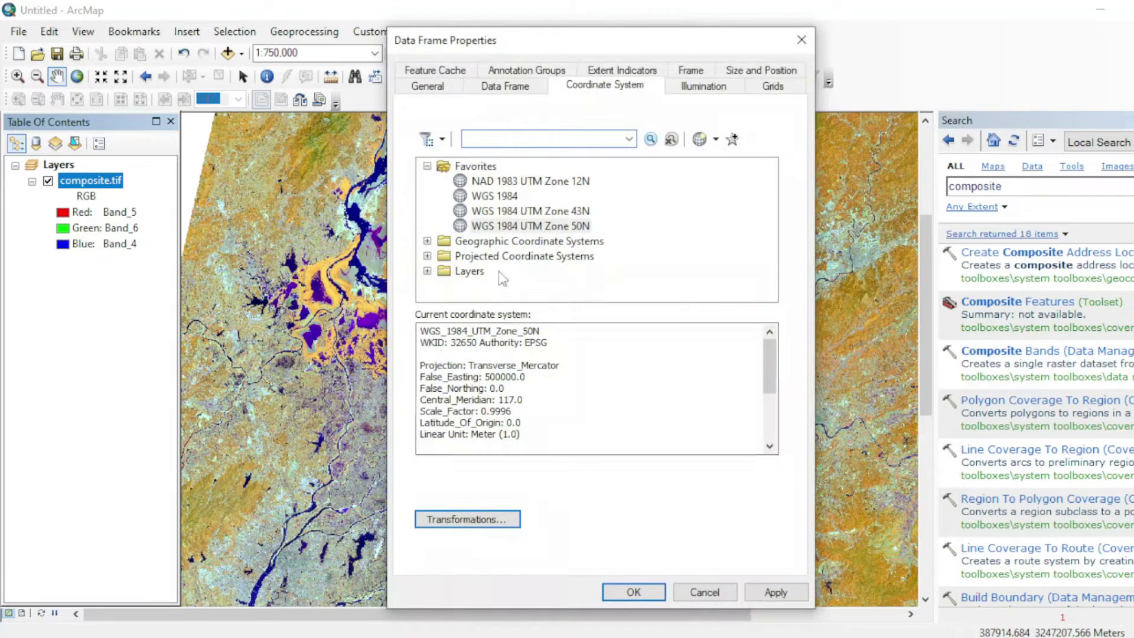
{"action": "left_click", "coordinate": [520, 229]}
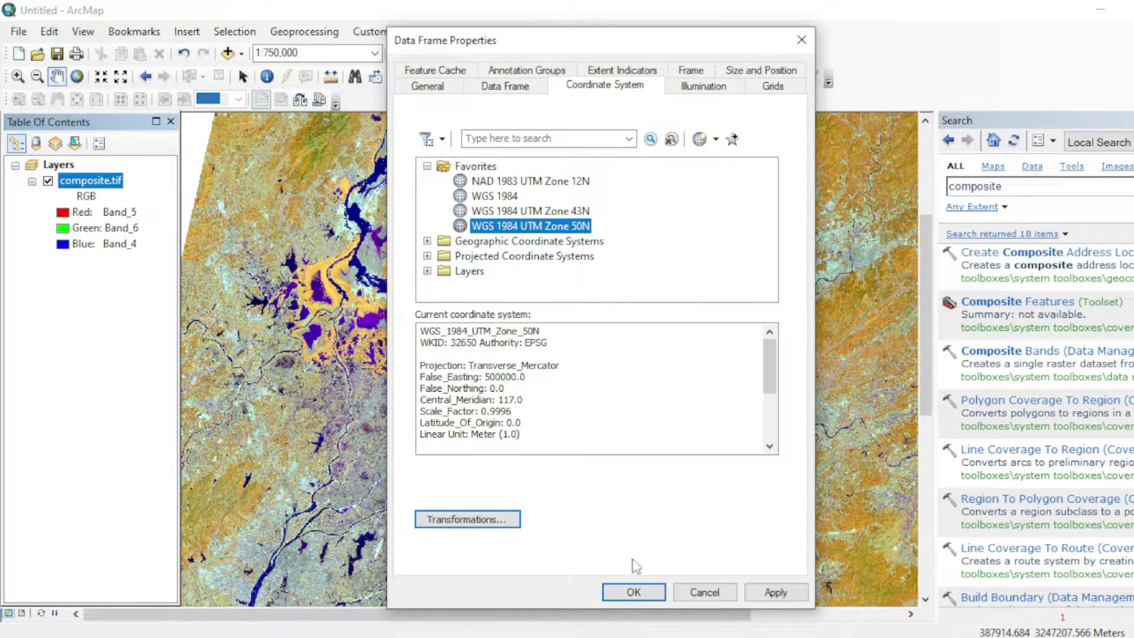
{"action": "left_click", "coordinate": [635, 593]}
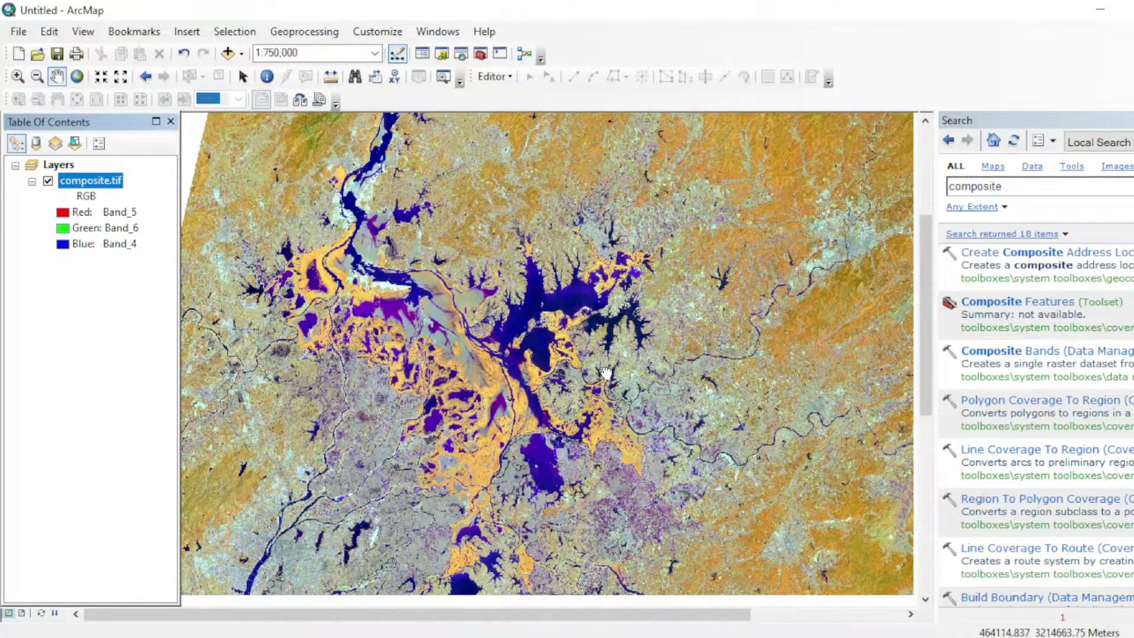
Start a new shapefile in the lake extraction project's analysis folder, named aoi with feature type Polygon
{"action": "left_click", "coordinate": [441, 54]}
{"action": "left_click", "coordinate": [966, 221]}
{"action": "left_click", "coordinate": [983, 391]}
{"action": "right_click", "coordinate": [1045, 406]}
{"action": "mouse_move", "coordinate": [1048, 517]}
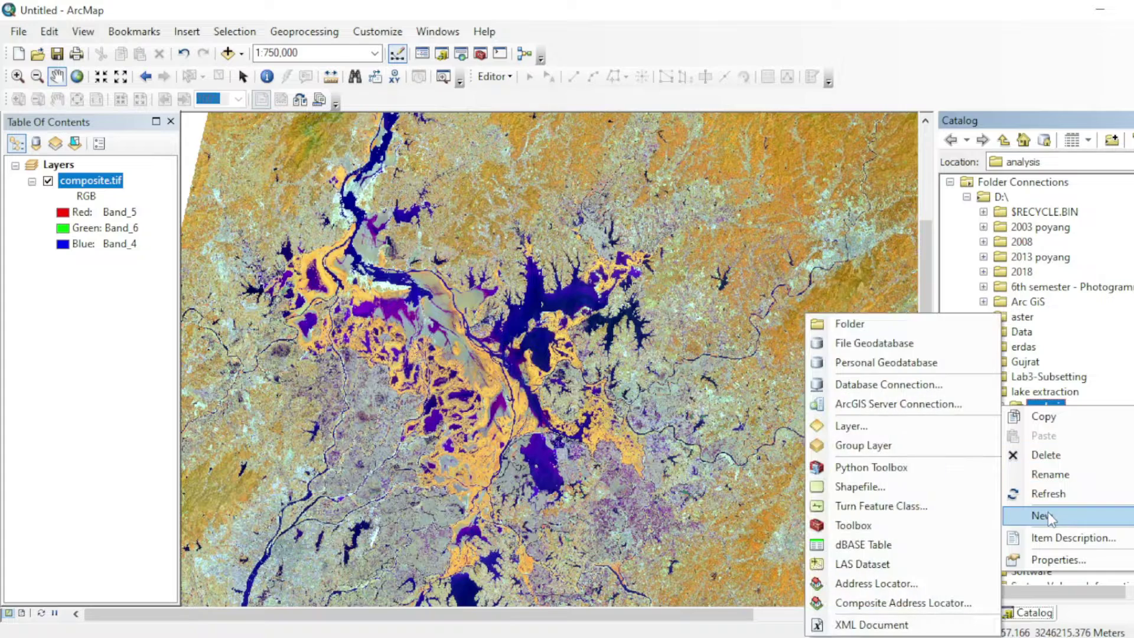
{"action": "left_click", "coordinate": [859, 485]}
{"action": "type", "text": "aoi"}
{"action": "scroll", "coordinate": [668, 208], "scroll_direction": "down", "scroll_amount": 2}
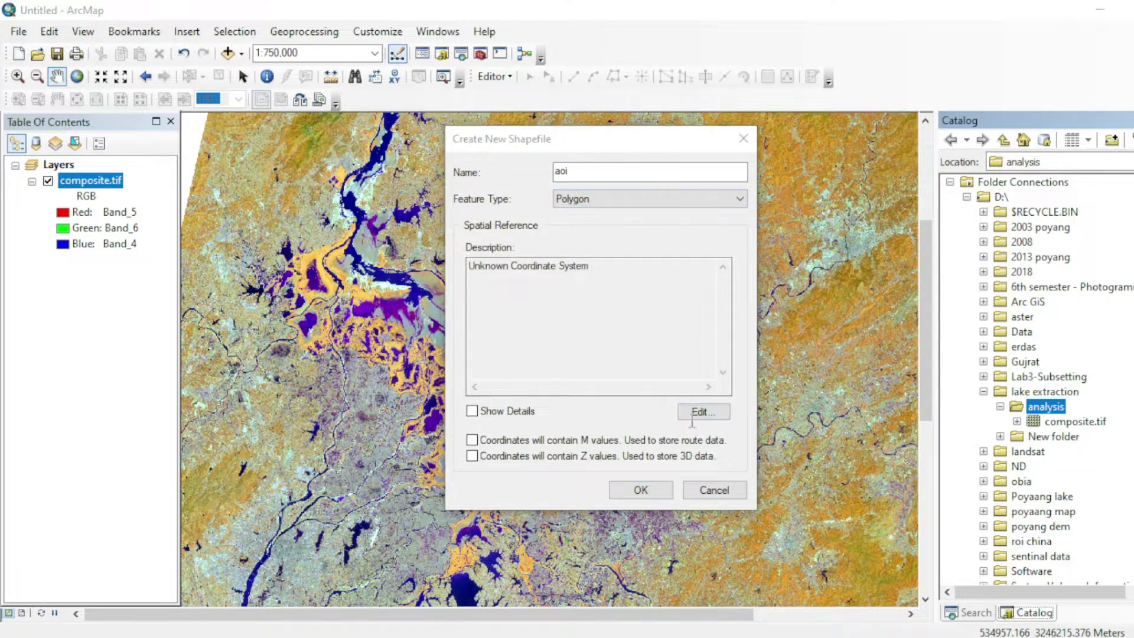
Assign the WGS 1984 UTM Zone 50N coordinate system to the new shapefile and create it
{"action": "left_click", "coordinate": [700, 412]}
{"action": "left_click", "coordinate": [565, 238]}
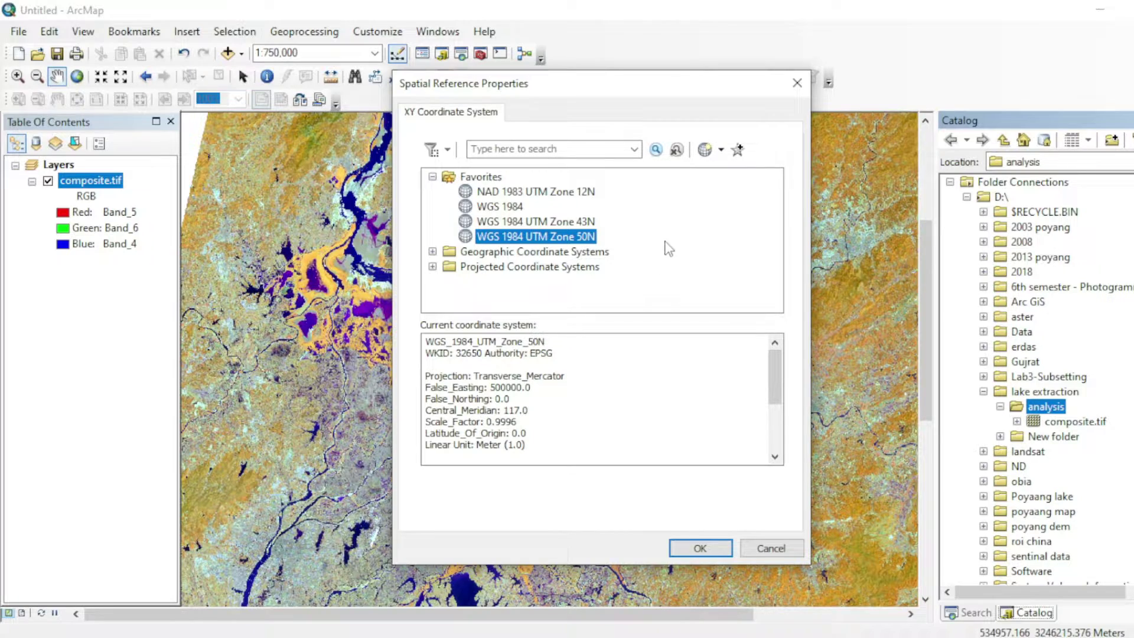
{"action": "left_click", "coordinate": [684, 540]}
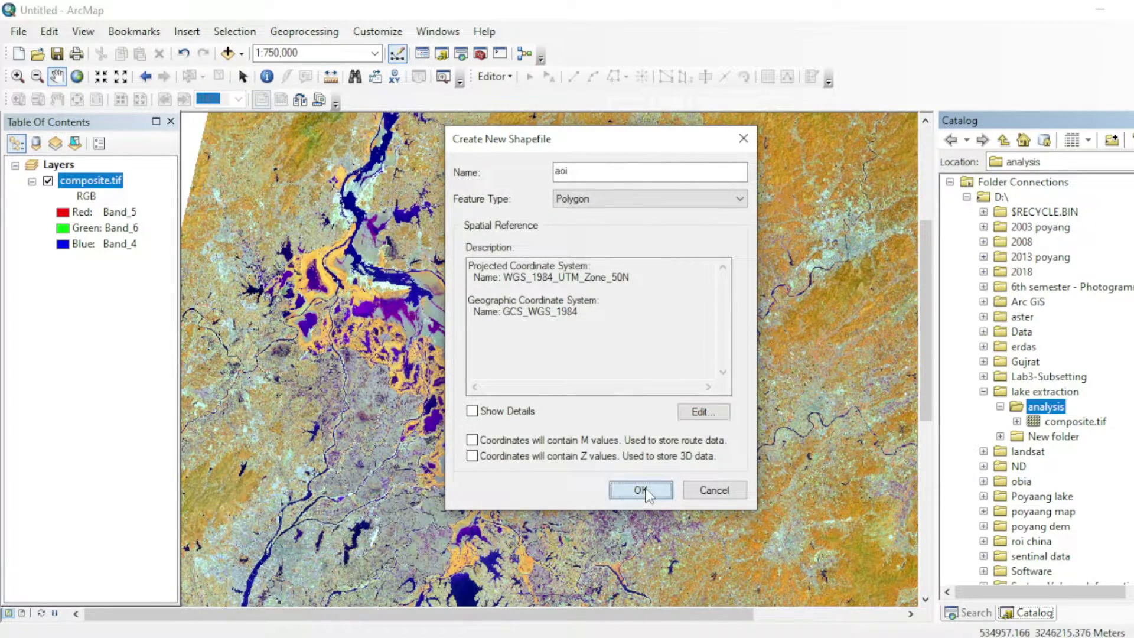
{"action": "left_click", "coordinate": [640, 490]}
Start an edit session on the aoi layer, choose its polygon template, and close the Catalog and Search windows
{"action": "left_click", "coordinate": [67, 180]}
{"action": "right_click", "coordinate": [67, 180]}
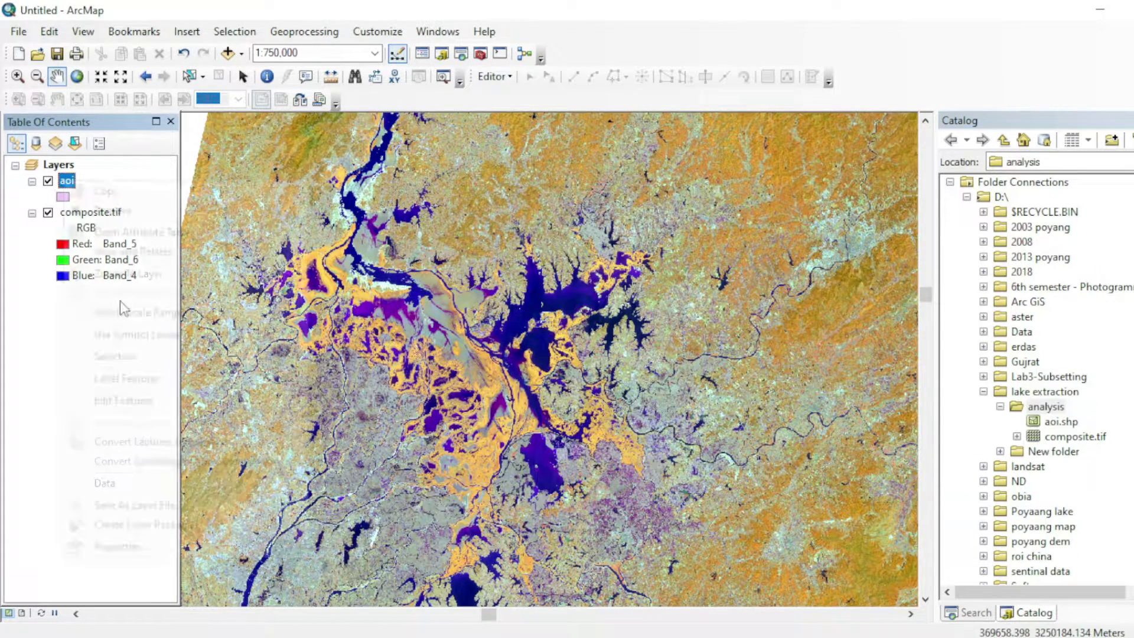
{"action": "mouse_move", "coordinate": [172, 399]}
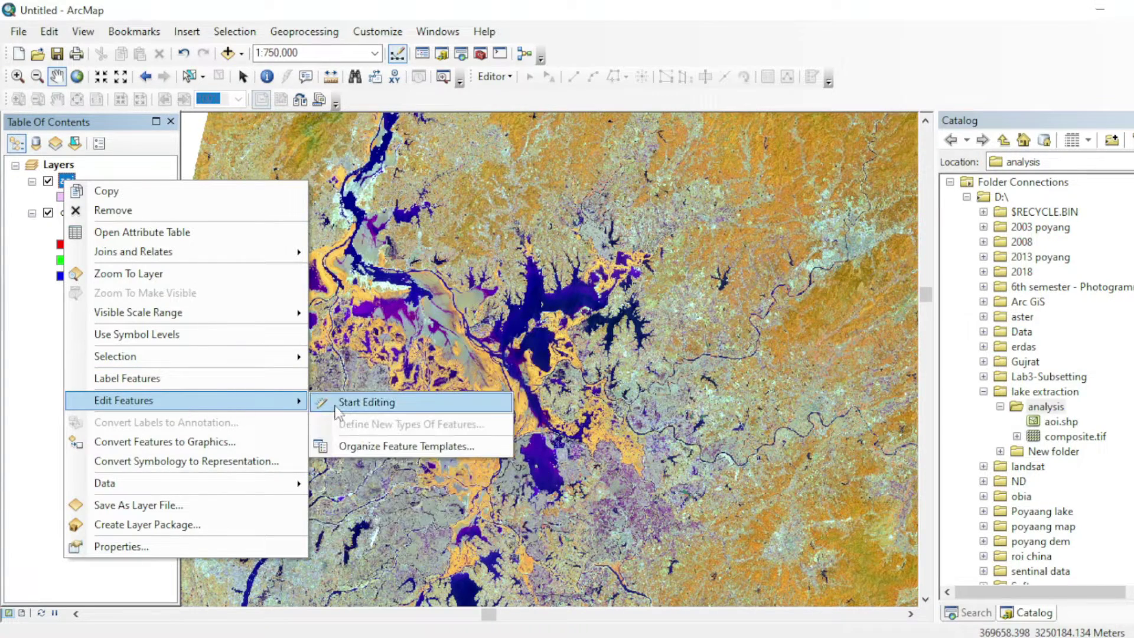
{"action": "left_click", "coordinate": [361, 402]}
{"action": "left_click", "coordinate": [810, 78]}
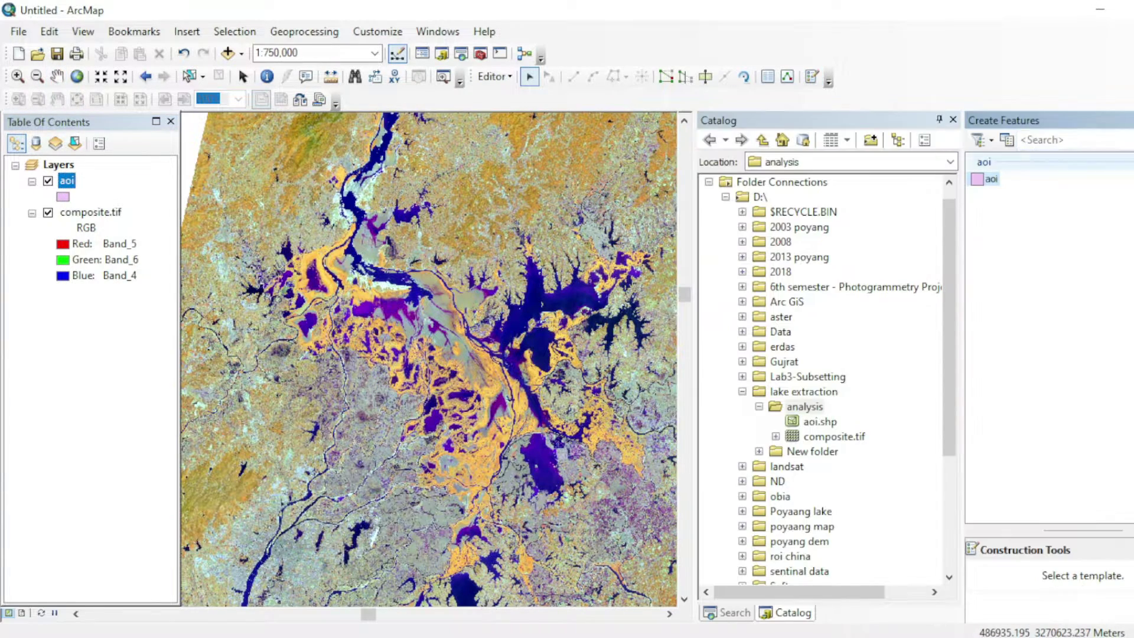
{"action": "left_click", "coordinate": [998, 179]}
{"action": "left_click", "coordinate": [952, 120]}
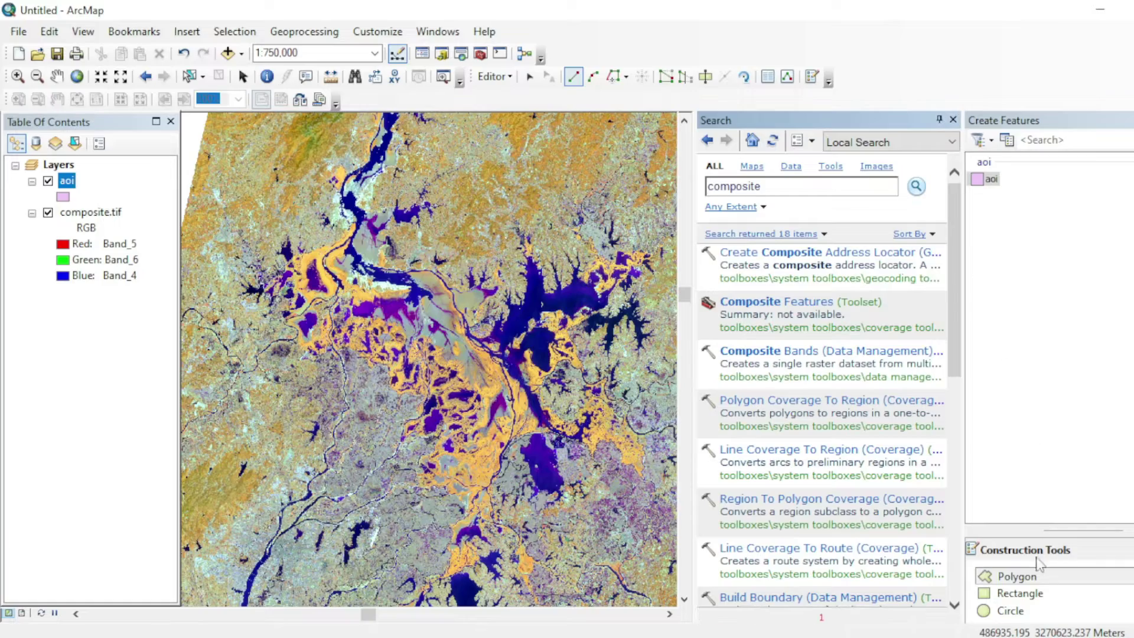
{"action": "left_click", "coordinate": [953, 119]}
Digitize an irregular aoi polygon enclosing the lake's northeastern water body and its branching inlets
{"action": "scroll", "coordinate": [449, 340], "scroll_direction": "up", "scroll_amount": 2}
{"action": "left_click", "coordinate": [429, 357]}
{"action": "left_click", "coordinate": [455, 343]}
{"action": "left_click", "coordinate": [468, 320]}
{"action": "left_click", "coordinate": [485, 289]}
{"action": "left_click", "coordinate": [497, 255]}
{"action": "left_click", "coordinate": [499, 235]}
{"action": "left_click", "coordinate": [515, 230]}
{"action": "left_click", "coordinate": [525, 245]}
{"action": "left_click", "coordinate": [532, 271]}
{"action": "left_click", "coordinate": [542, 251]}
{"action": "left_click", "coordinate": [549, 242]}
{"action": "left_click", "coordinate": [555, 262]}
{"action": "left_click", "coordinate": [566, 266]}
{"action": "left_click", "coordinate": [561, 244]}
{"action": "left_click", "coordinate": [564, 231]}
{"action": "left_click", "coordinate": [575, 240]}
{"action": "left_click", "coordinate": [591, 230]}
{"action": "left_click", "coordinate": [594, 249]}
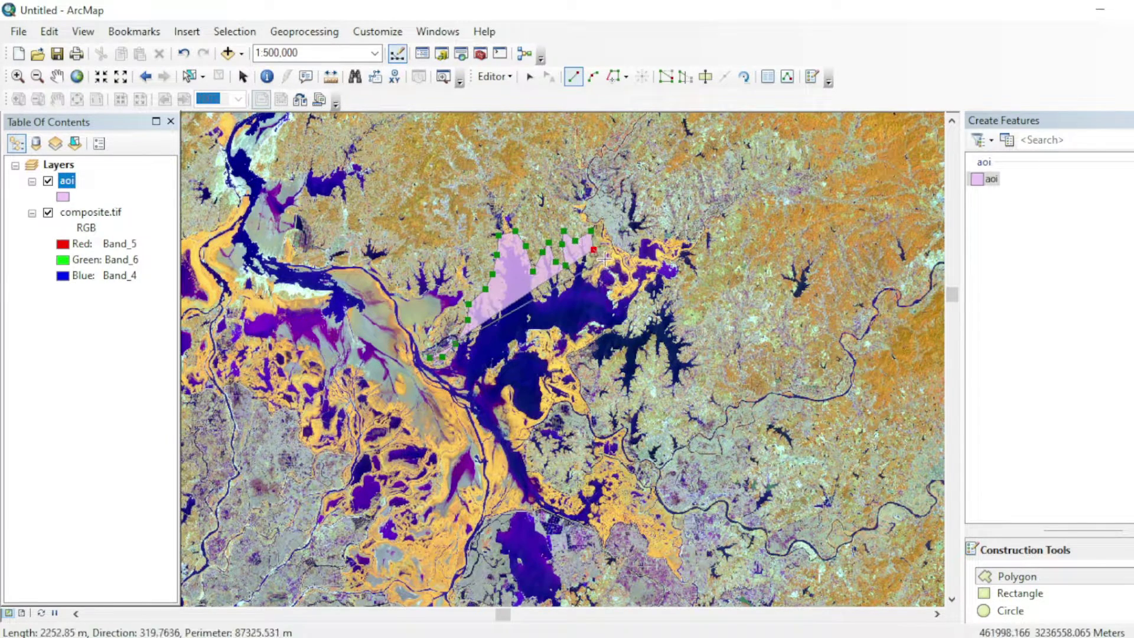
{"action": "left_click", "coordinate": [618, 251]}
{"action": "left_click", "coordinate": [630, 262]}
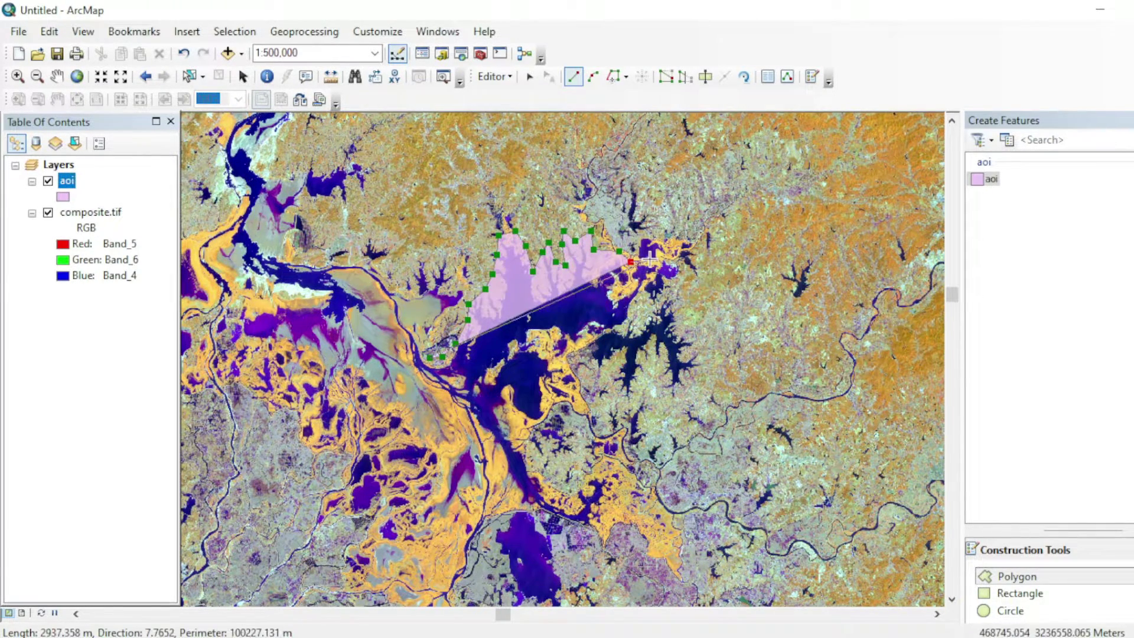
{"action": "left_click", "coordinate": [654, 260]}
{"action": "left_click", "coordinate": [665, 260]}
{"action": "left_click", "coordinate": [687, 270]}
{"action": "left_click", "coordinate": [675, 309]}
{"action": "left_click", "coordinate": [702, 366]}
{"action": "left_click", "coordinate": [649, 362]}
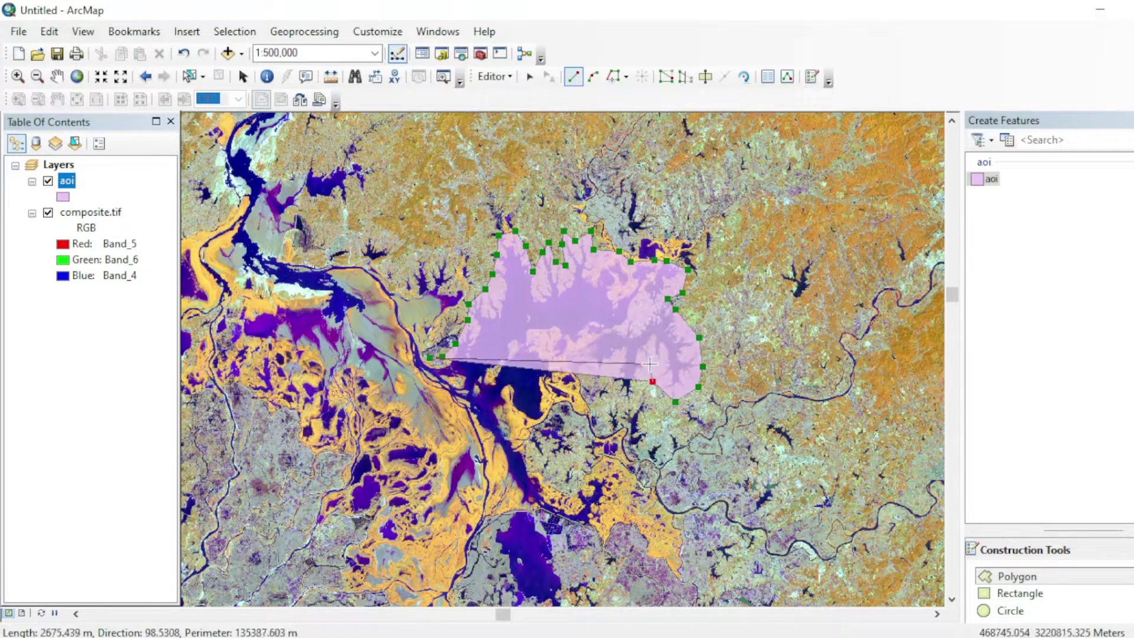
{"action": "left_click", "coordinate": [627, 400]}
{"action": "left_click", "coordinate": [594, 395]}
{"action": "left_click", "coordinate": [555, 396]}
{"action": "left_click", "coordinate": [549, 411]}
{"action": "double_click", "coordinate": [524, 433]}
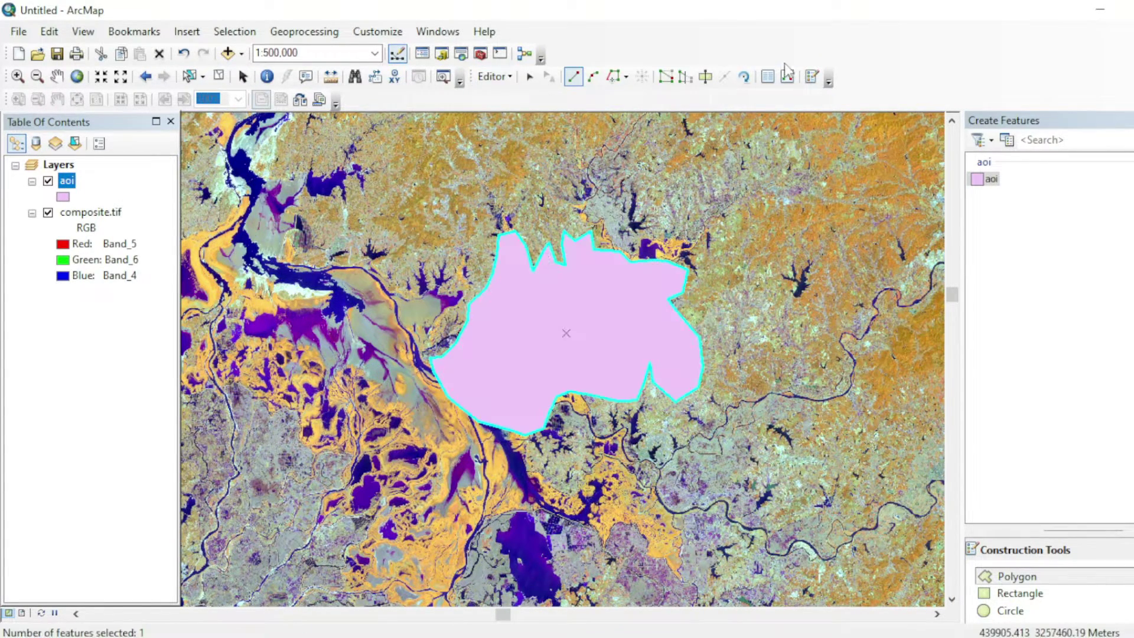
Save the edits to the aoi layer and end the edit session
{"action": "left_click", "coordinate": [493, 76]}
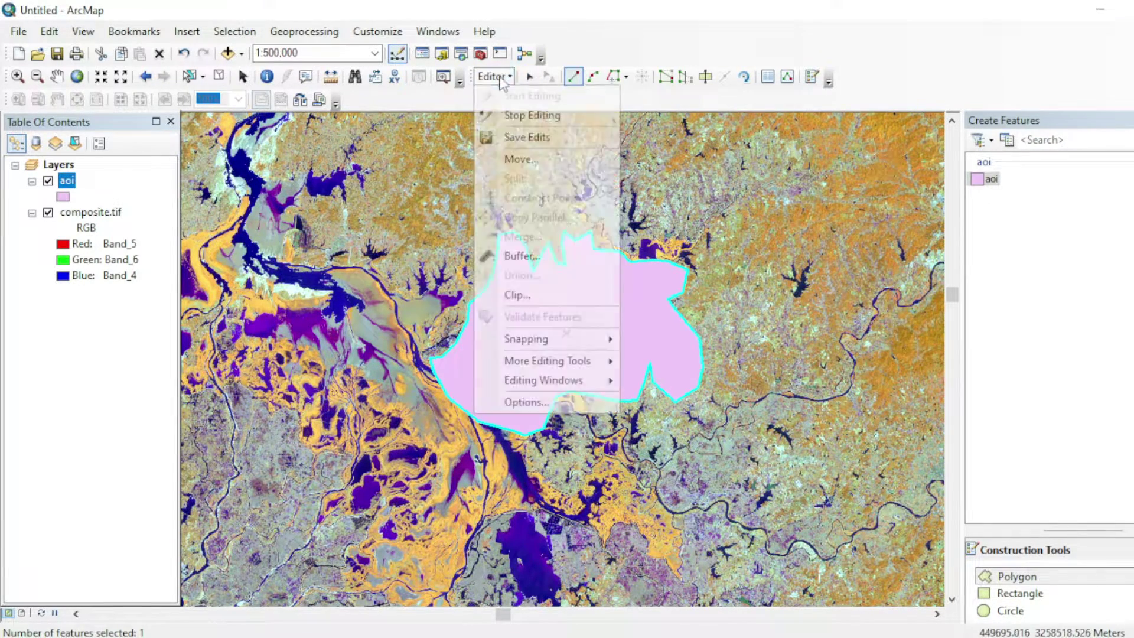
{"action": "left_click", "coordinate": [519, 134]}
{"action": "left_click", "coordinate": [494, 83]}
{"action": "left_click", "coordinate": [526, 120]}
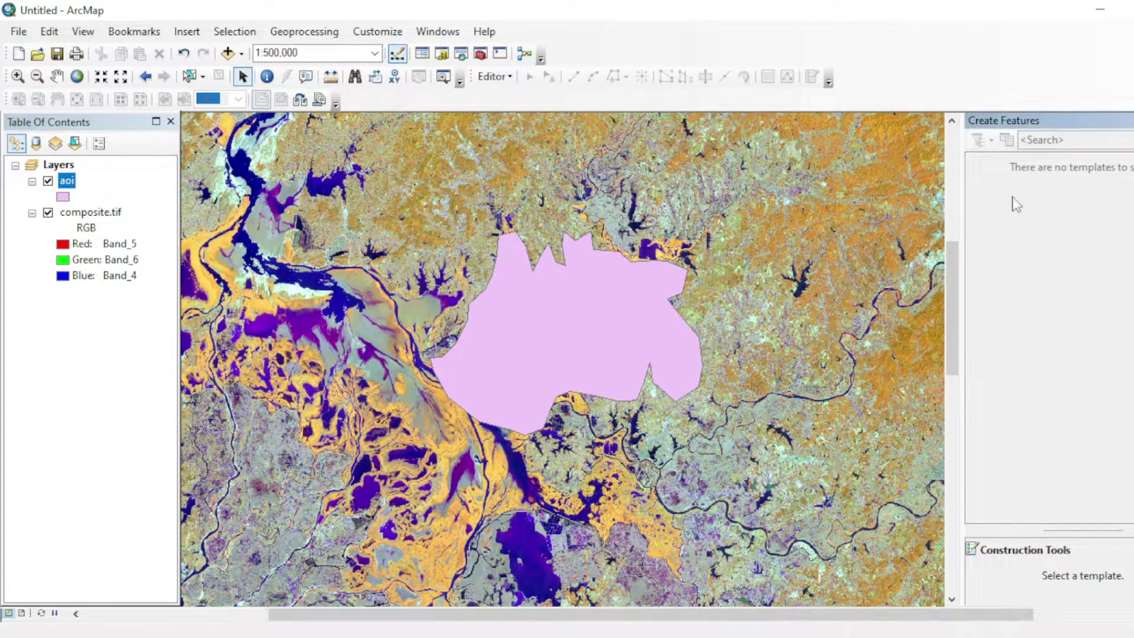
Search the geoprocessing tools for clip and open the raster Clip tool
{"action": "left_click", "coordinate": [57, 76]}
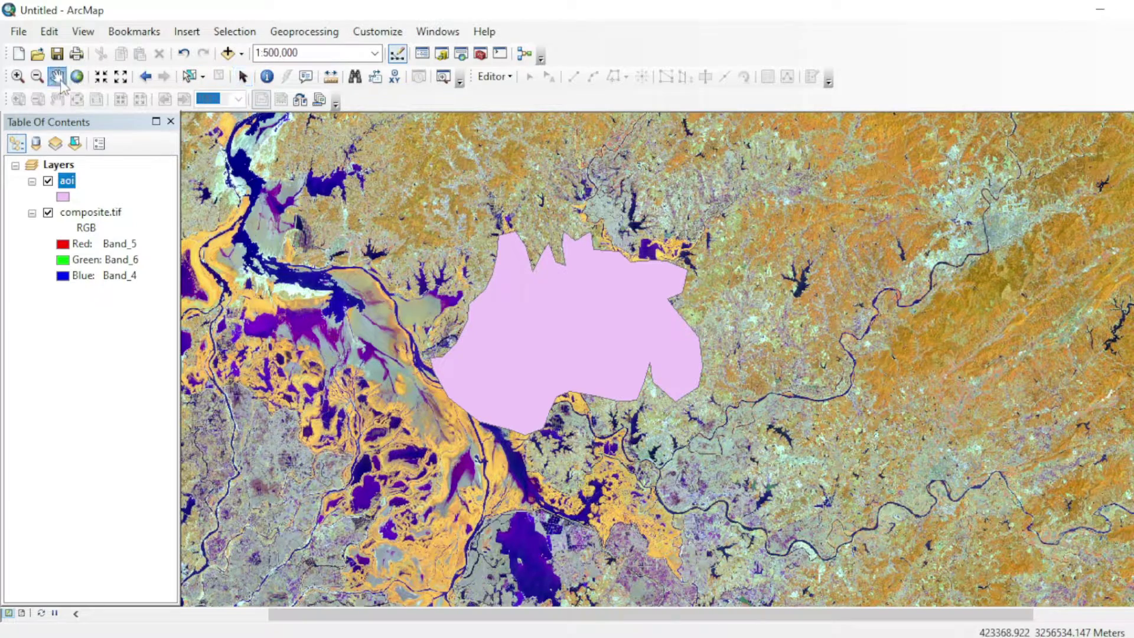
{"action": "left_click_drag", "start_coordinate": [513, 315], "coordinate": [516, 285]}
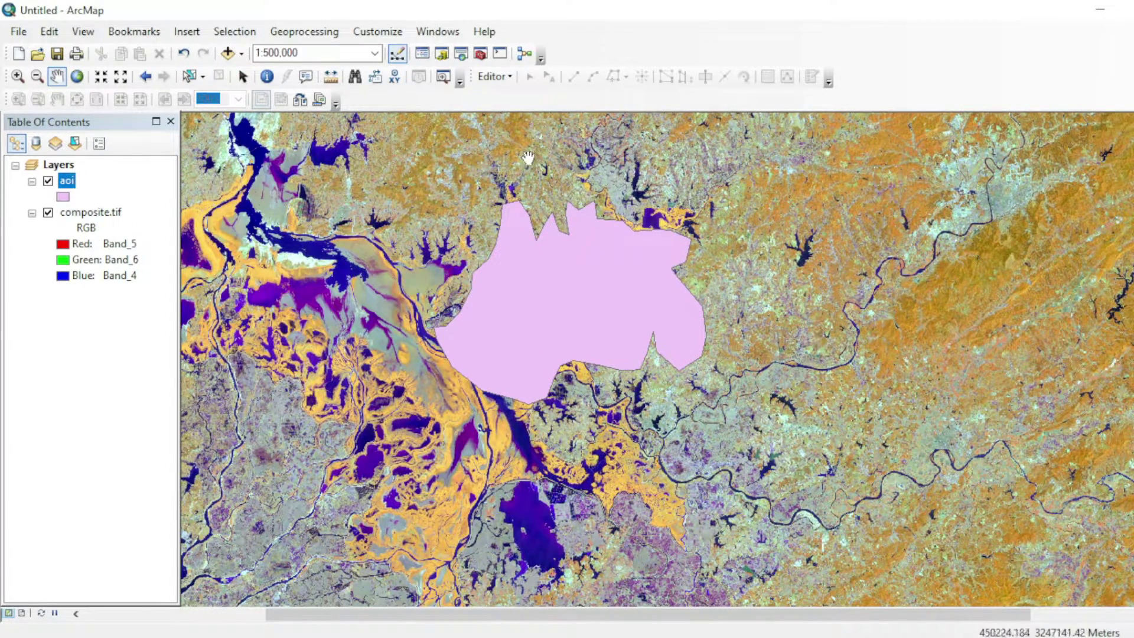
{"action": "left_click", "coordinate": [461, 53]}
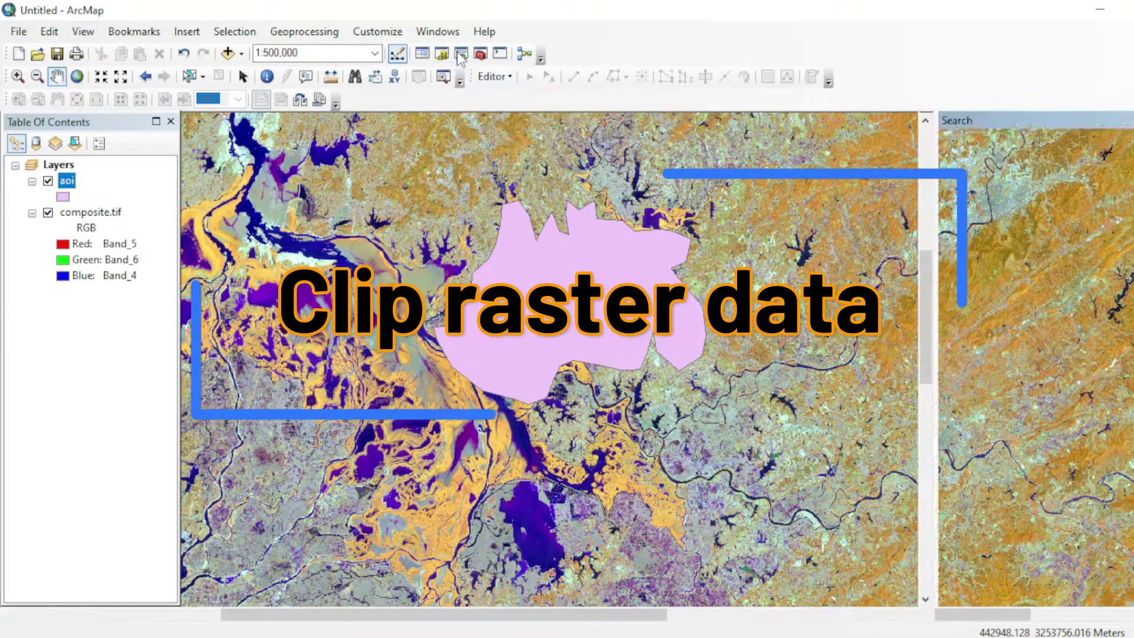
{"action": "double_click", "coordinate": [998, 185]}
{"action": "type", "text": "cl"}
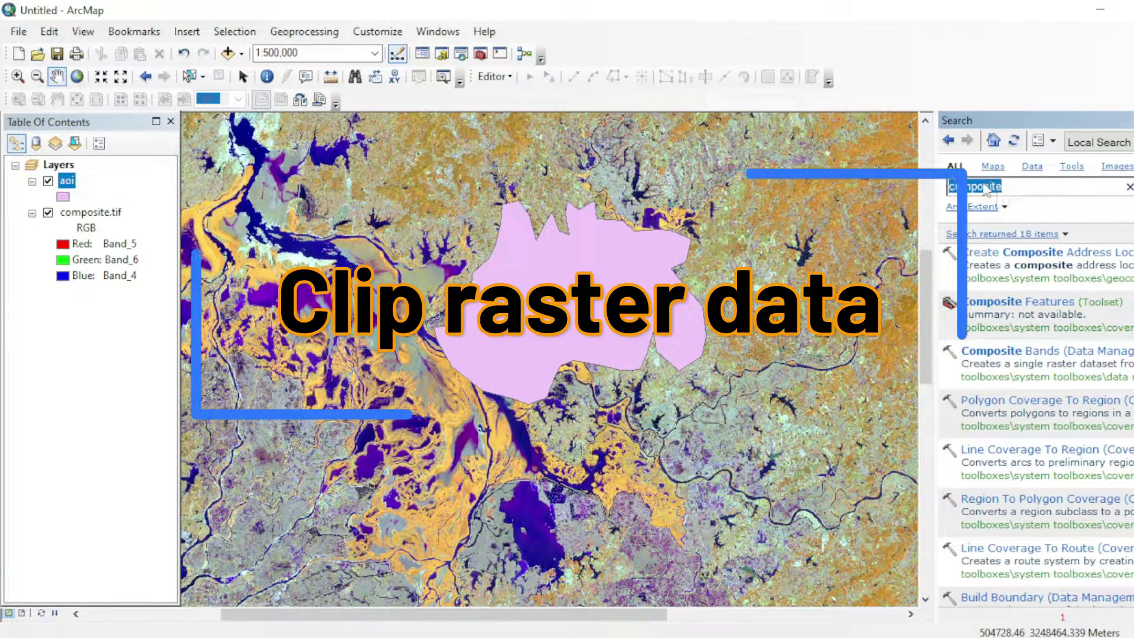
{"action": "type", "text": "ip"}
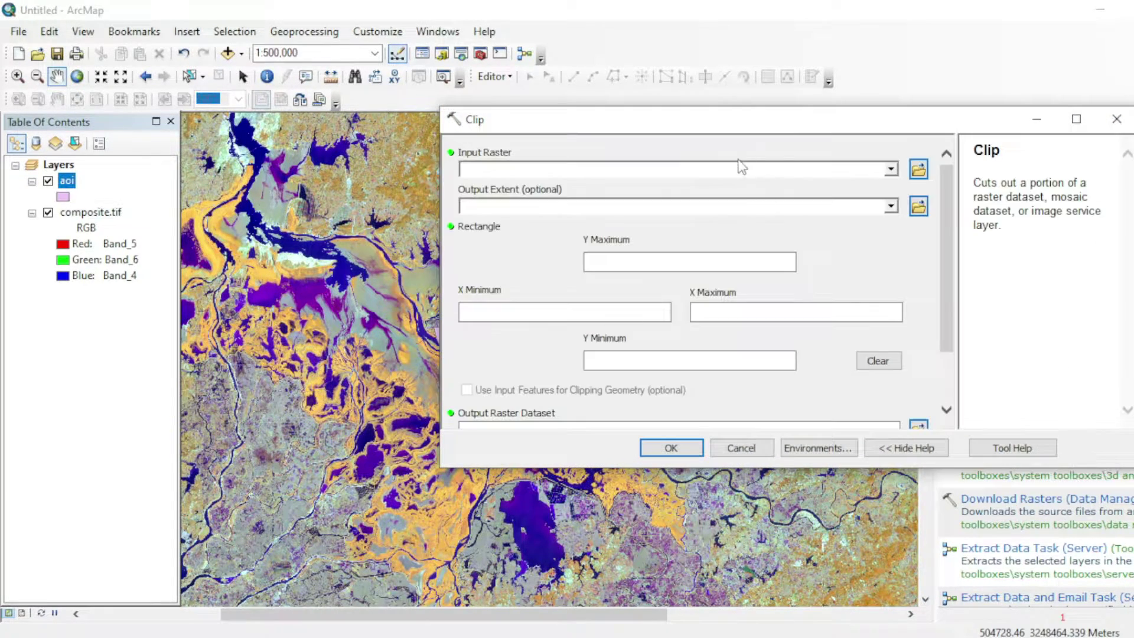
Clip composite.tif to the aoi extent, using the input features for the clipping geometry and keeping the default output raster
{"action": "left_click", "coordinate": [891, 170]}
{"action": "left_click", "coordinate": [537, 190]}
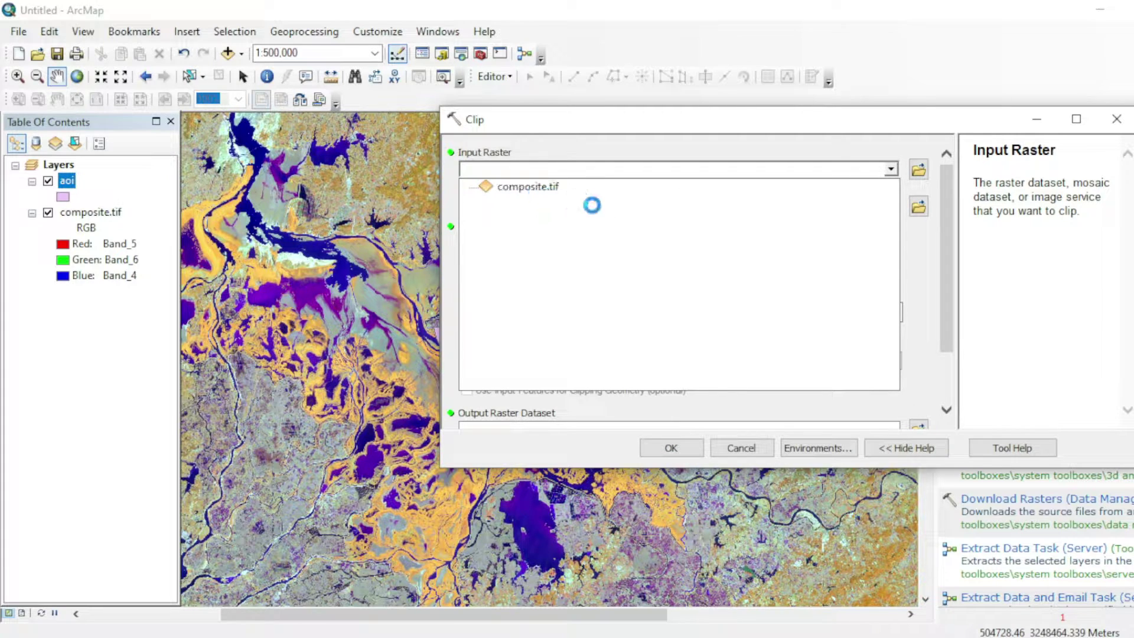
{"action": "left_click", "coordinate": [891, 206]}
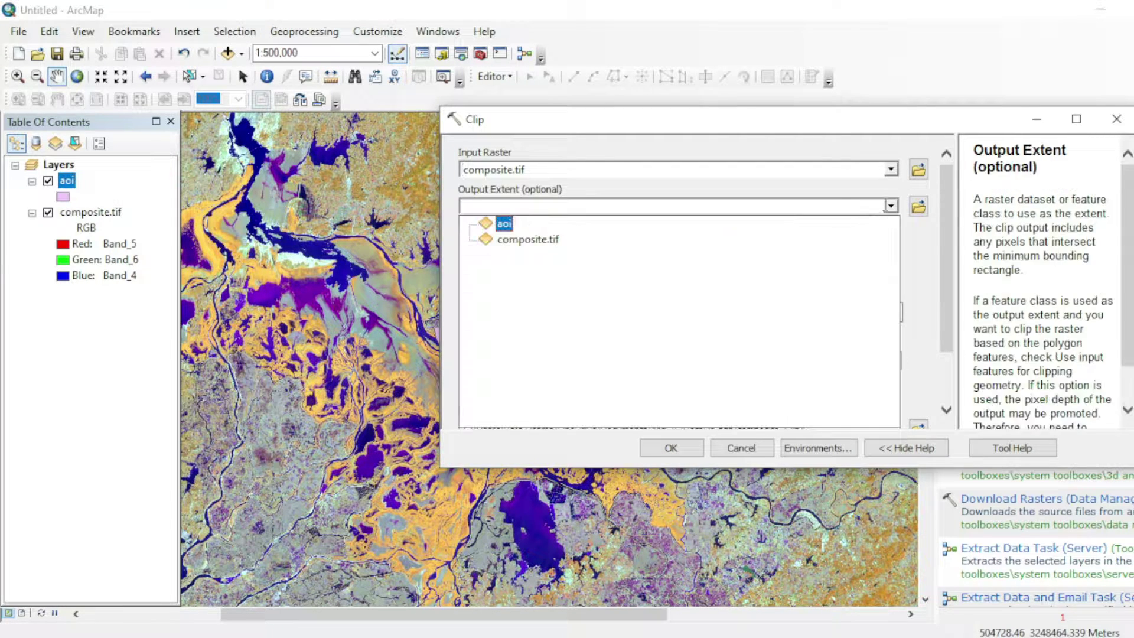
{"action": "left_click", "coordinate": [504, 224]}
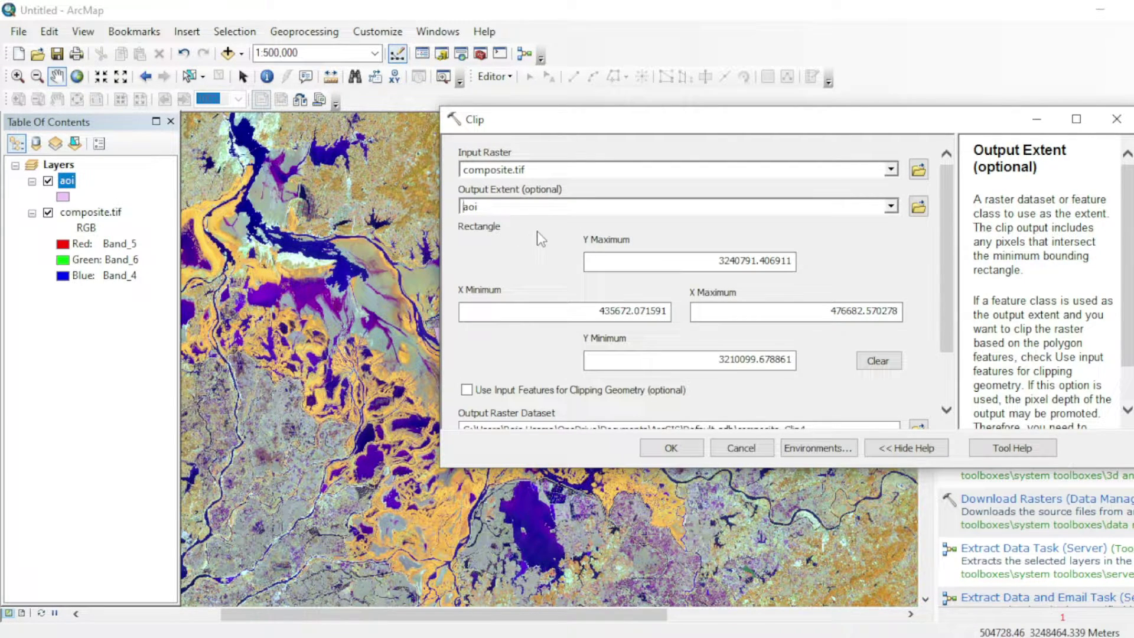
{"action": "left_click", "coordinate": [470, 395]}
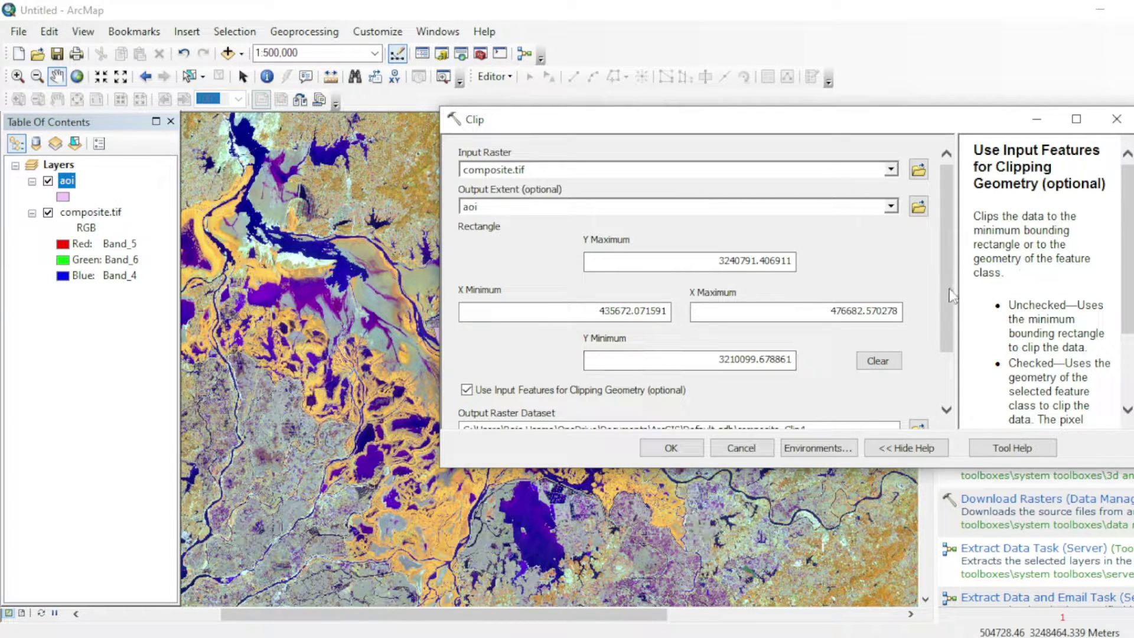
{"action": "left_click_drag", "start_coordinate": [951, 289], "coordinate": [943, 334]}
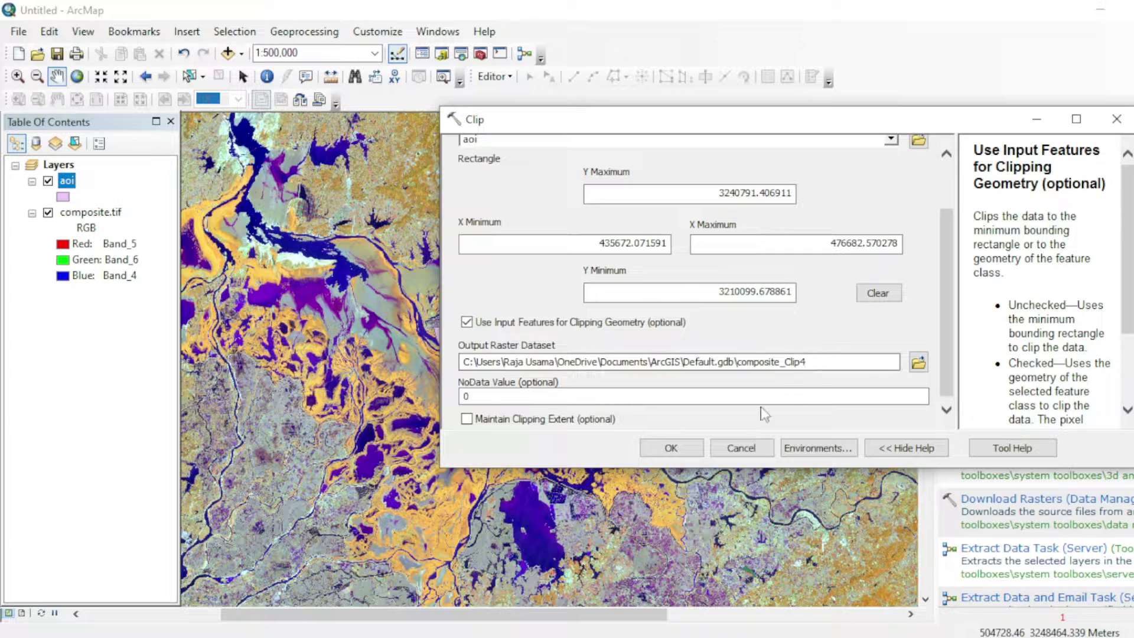
{"action": "left_click", "coordinate": [684, 449]}
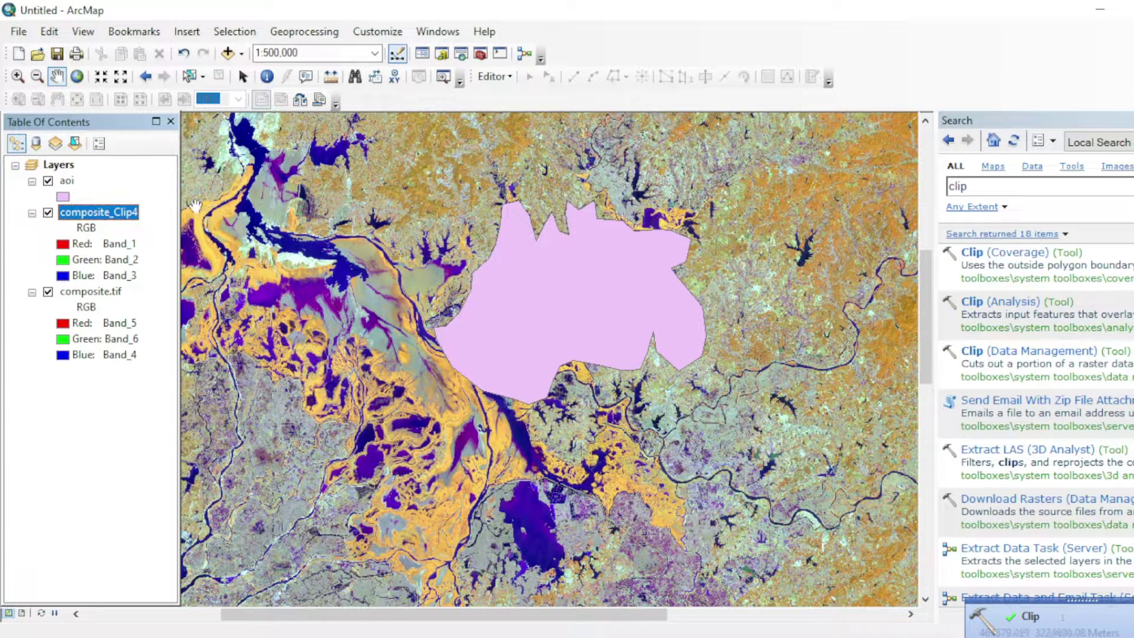
Hide the composite.tif and aoi layers so only the clipped raster is displayed
{"action": "left_click", "coordinate": [48, 292]}
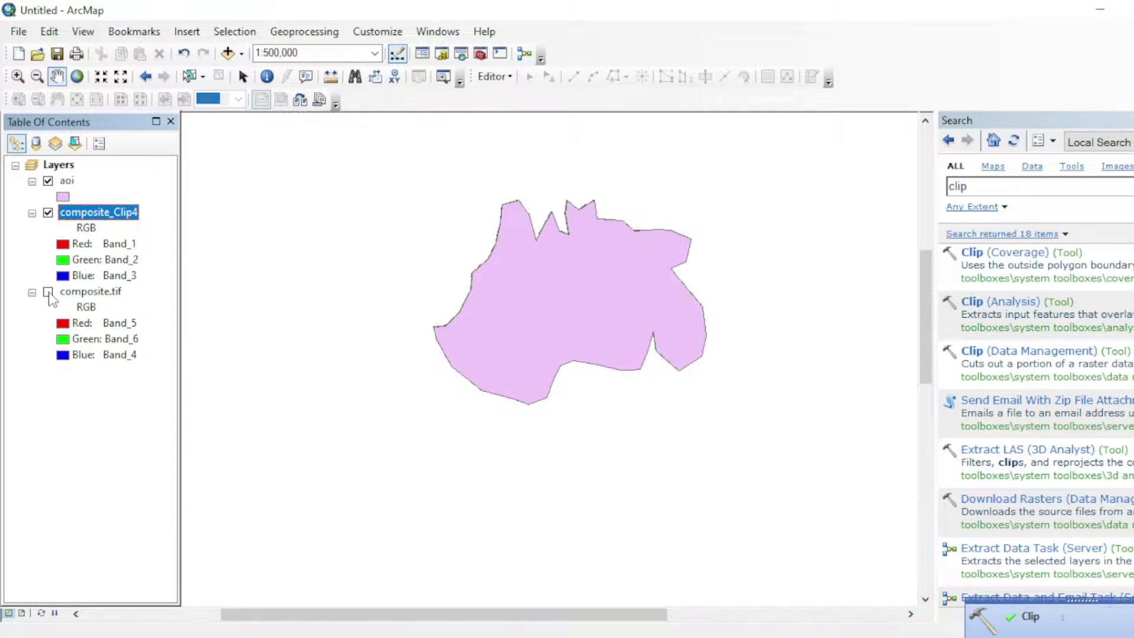
{"action": "left_click", "coordinate": [48, 181]}
{"action": "scroll", "coordinate": [449, 334], "scroll_direction": "up", "scroll_amount": 3}
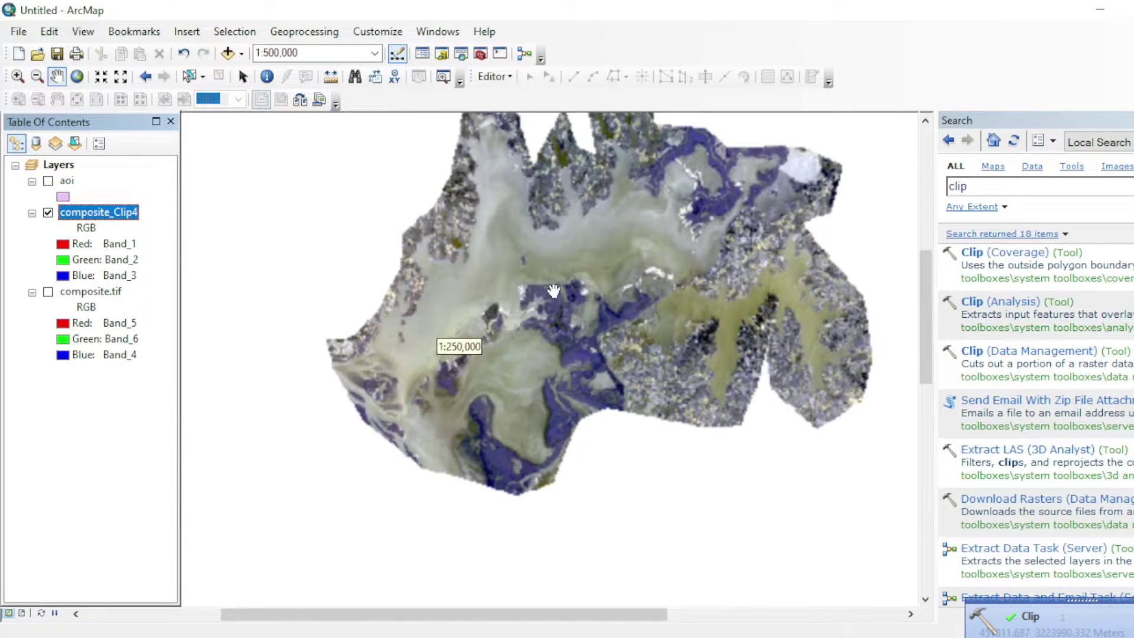
{"action": "left_click_drag", "start_coordinate": [590, 272], "coordinate": [573, 314]}
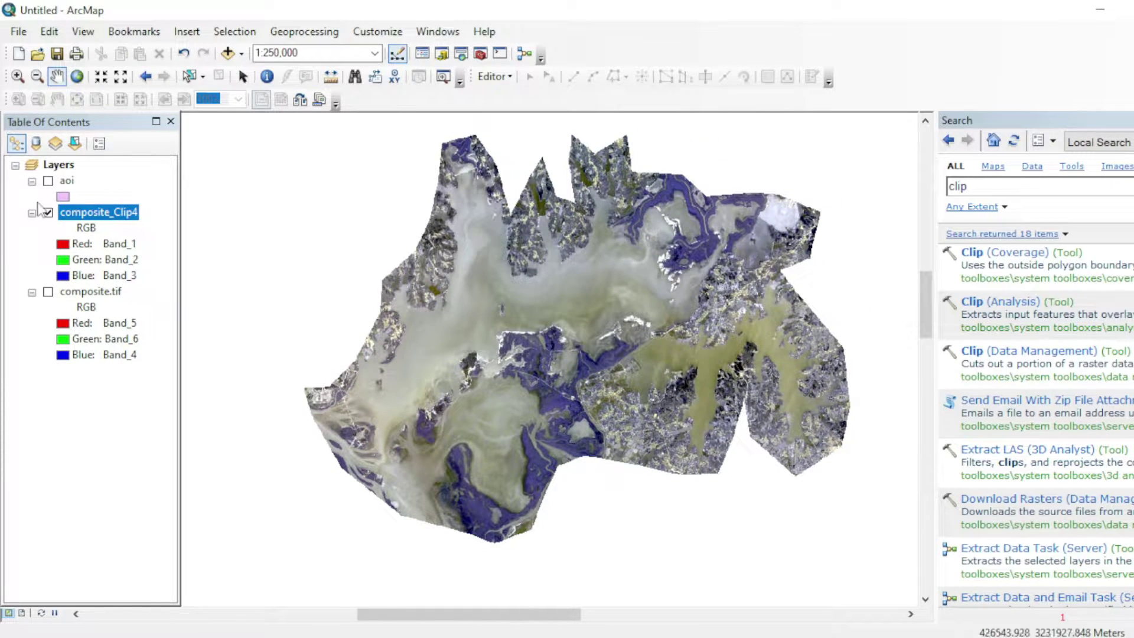
Display the clipped raster in natural color with Band_4 as red, Band_3 as green and Band_2 as blue
{"action": "left_click", "coordinate": [73, 245]}
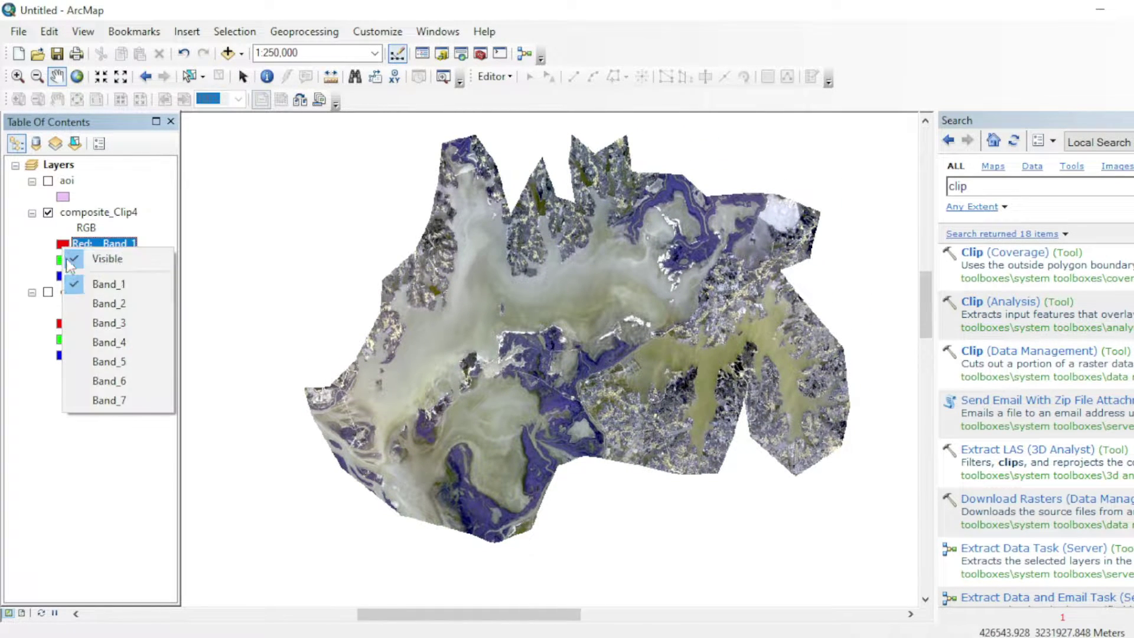
{"action": "left_click", "coordinate": [113, 339]}
{"action": "left_click", "coordinate": [62, 259]}
{"action": "left_click", "coordinate": [109, 336]}
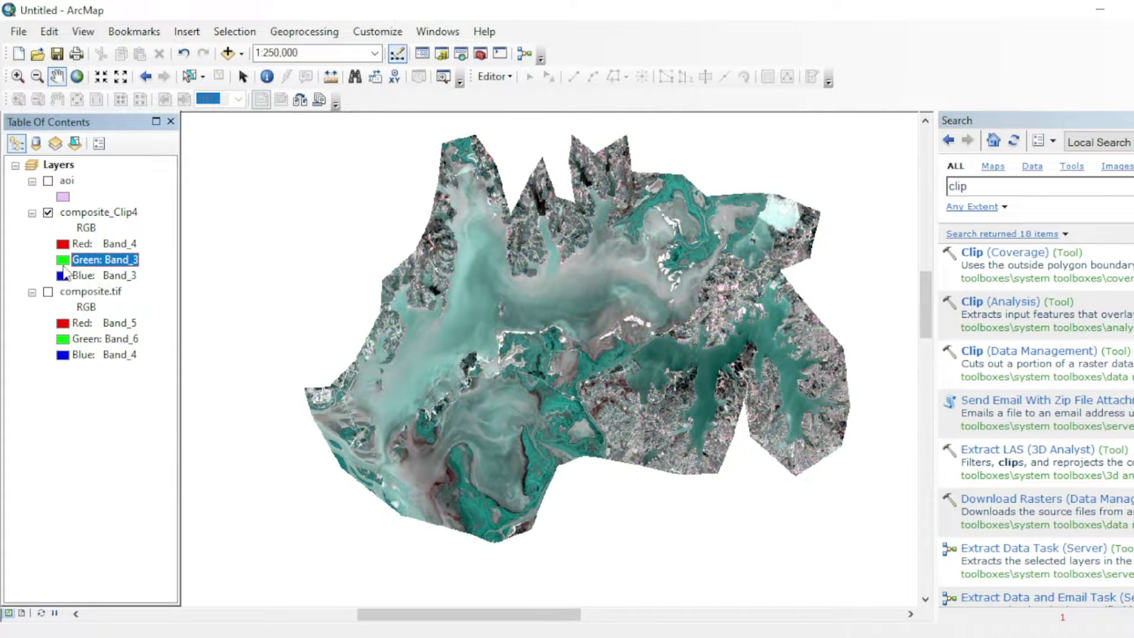
{"action": "left_click", "coordinate": [66, 276]}
{"action": "left_click", "coordinate": [110, 332]}
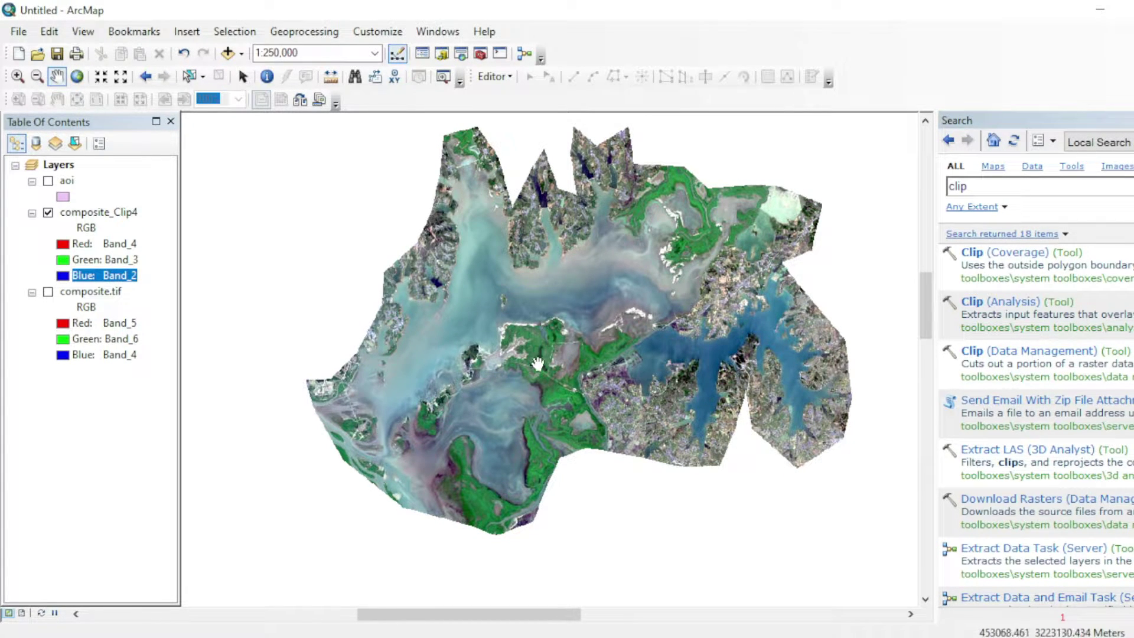
{"action": "left_click_drag", "start_coordinate": [444, 283], "coordinate": [450, 273]}
Assign Band_5 to the red channel and Band_6 to the green channel of the clipped raster
{"action": "left_click", "coordinate": [118, 244]}
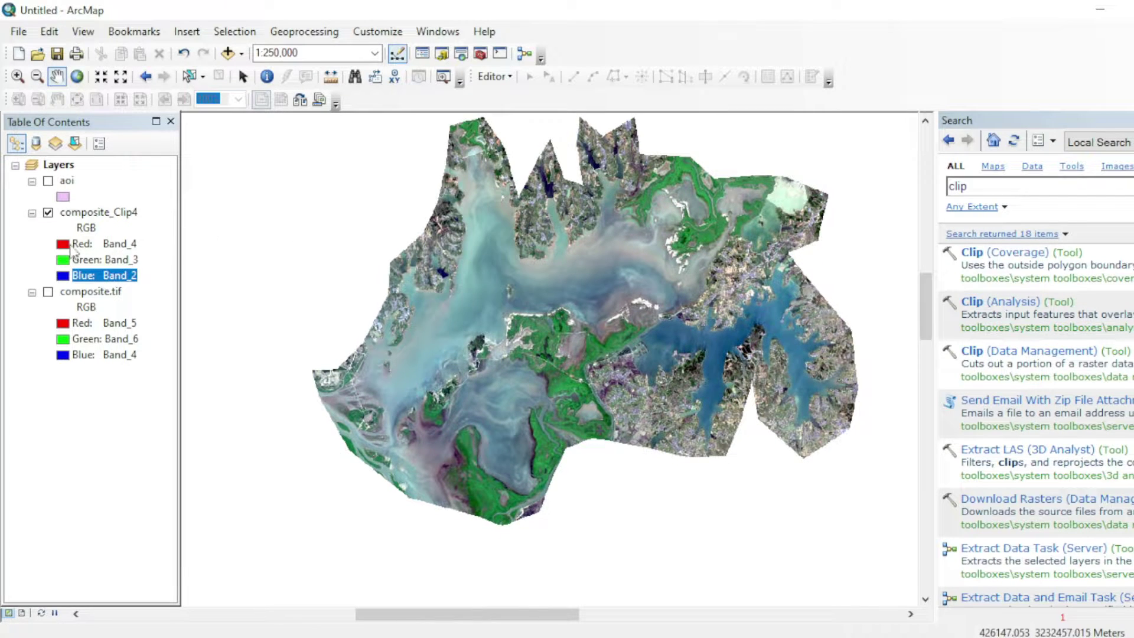
{"action": "left_click", "coordinate": [118, 244]}
{"action": "left_click", "coordinate": [101, 359]}
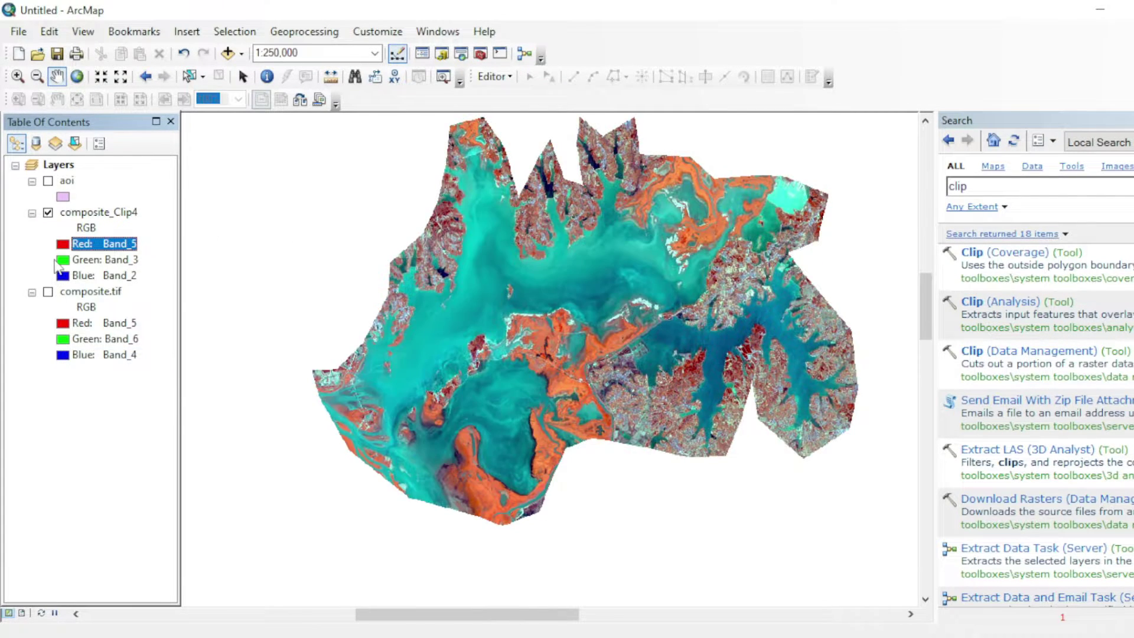
{"action": "left_click", "coordinate": [74, 260]}
{"action": "left_click", "coordinate": [74, 260]}
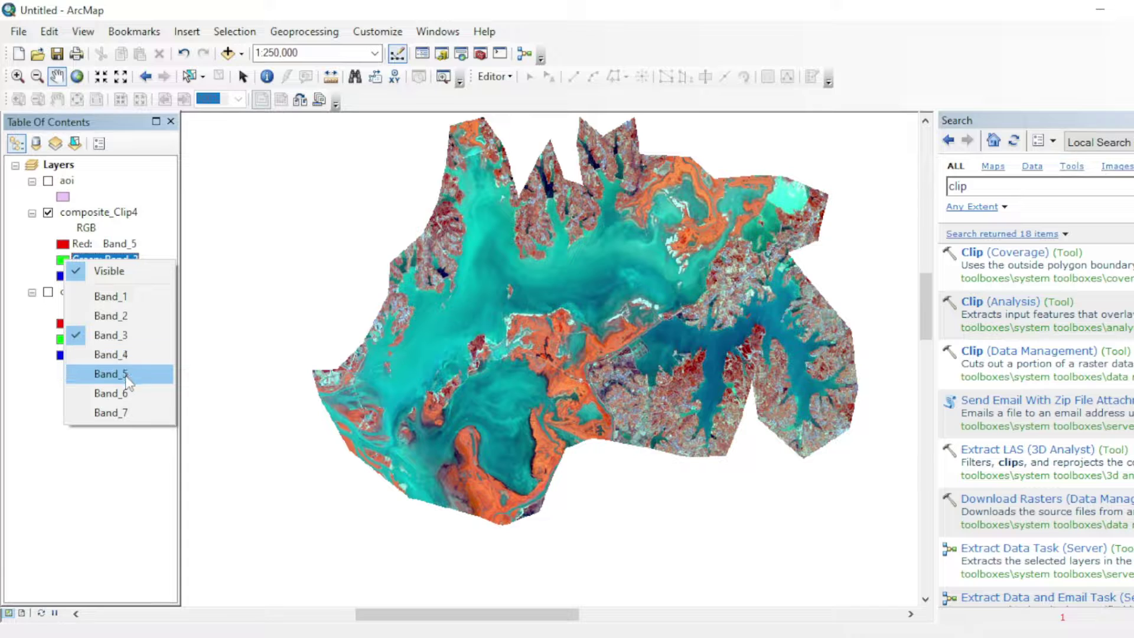
{"action": "left_click", "coordinate": [112, 393]}
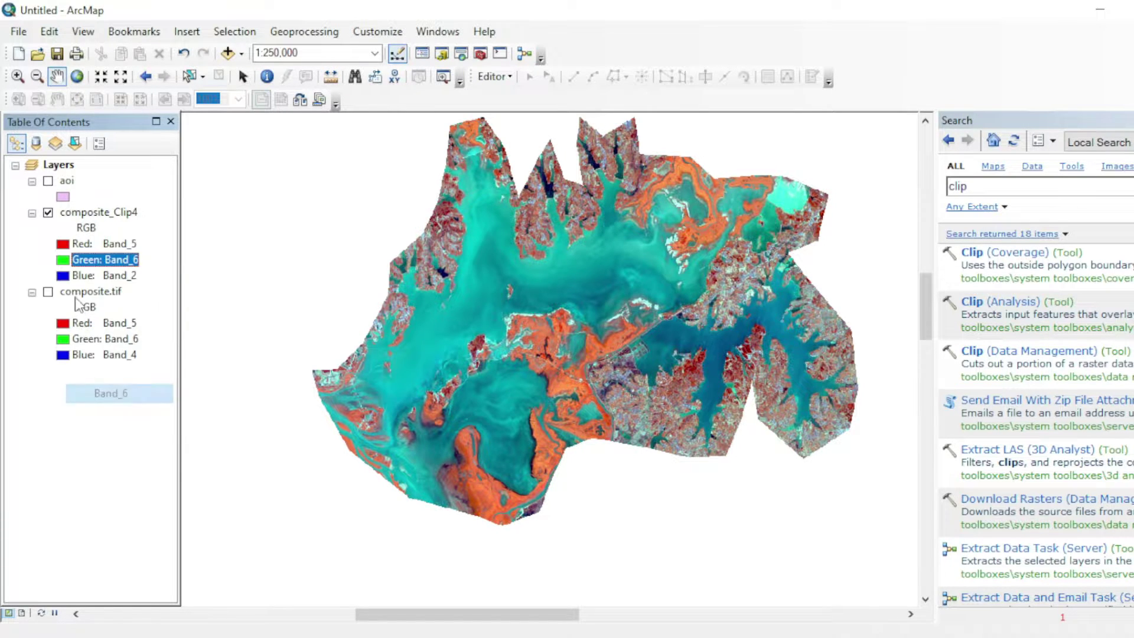
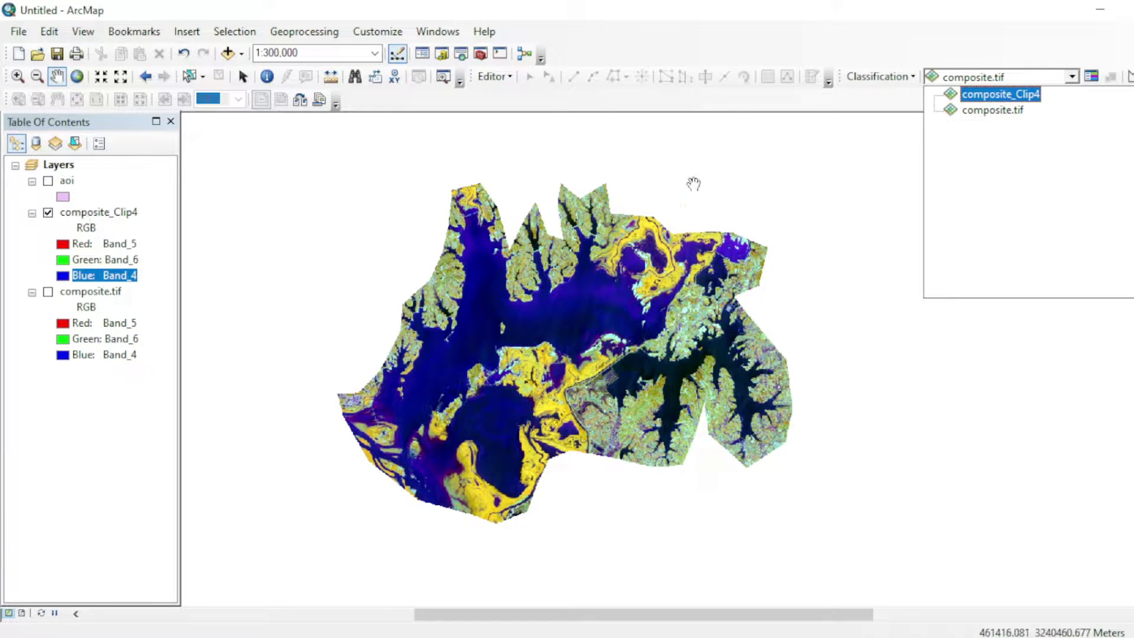
Make composite_Clip4 the layer for image classification and start the Iso Cluster Unsupervised Classification tool
{"action": "left_click", "coordinate": [975, 94]}
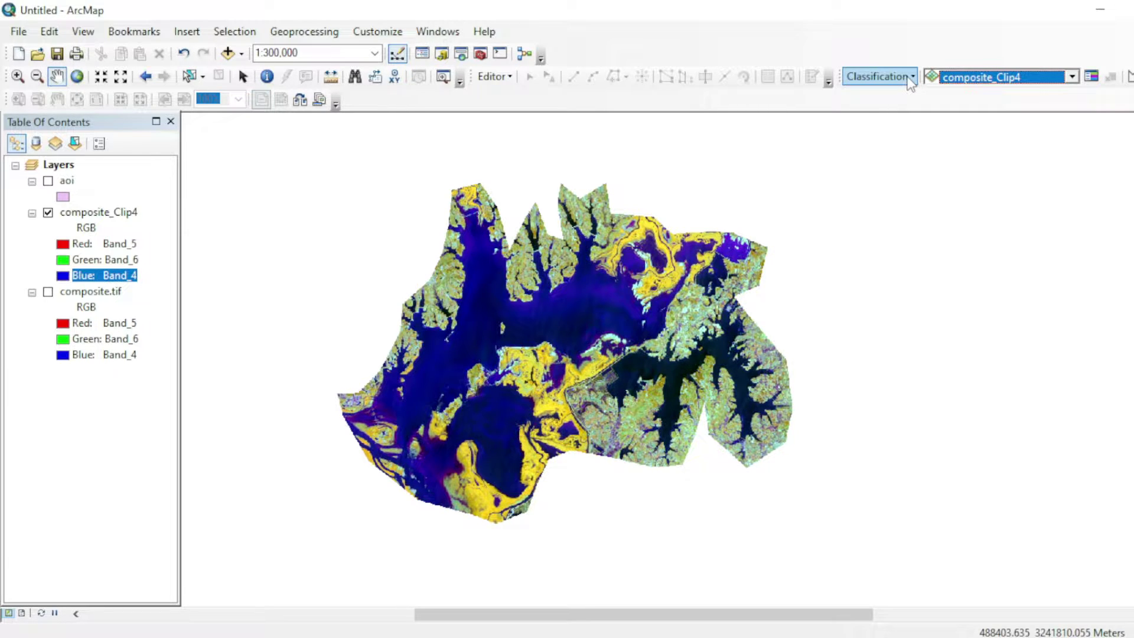
{"action": "left_click", "coordinate": [910, 82]}
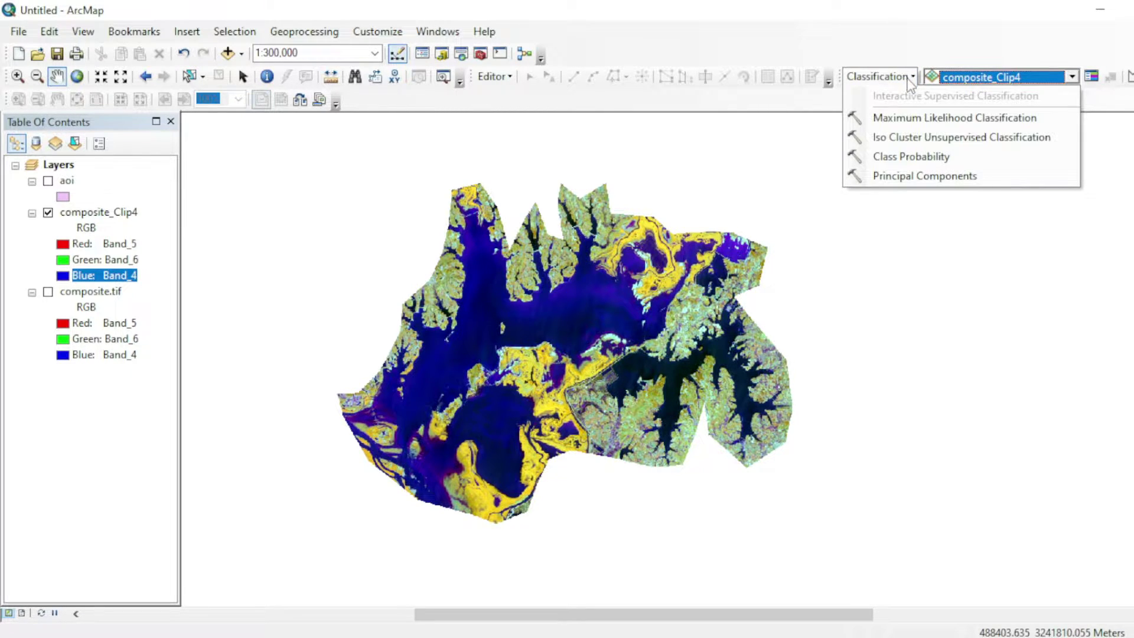
{"action": "left_click", "coordinate": [897, 140]}
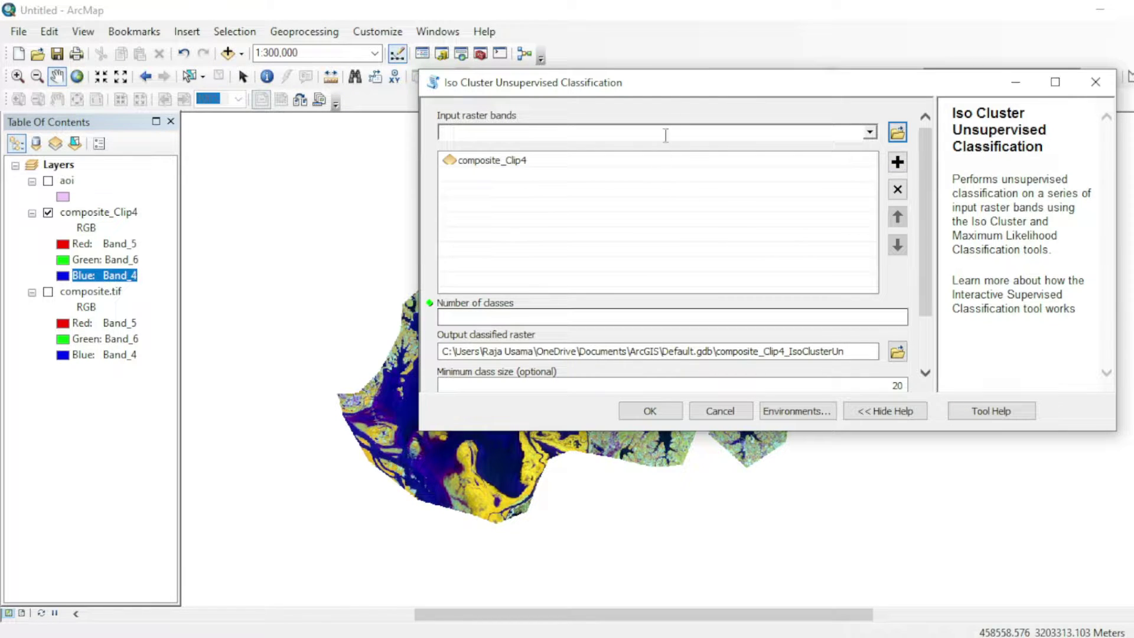
Run the unsupervised classification with 6 classes, saving the output raster as classes.tif in the analysis folder
{"action": "left_click_drag", "start_coordinate": [679, 83], "coordinate": [673, 131]}
{"action": "left_click", "coordinate": [854, 361]}
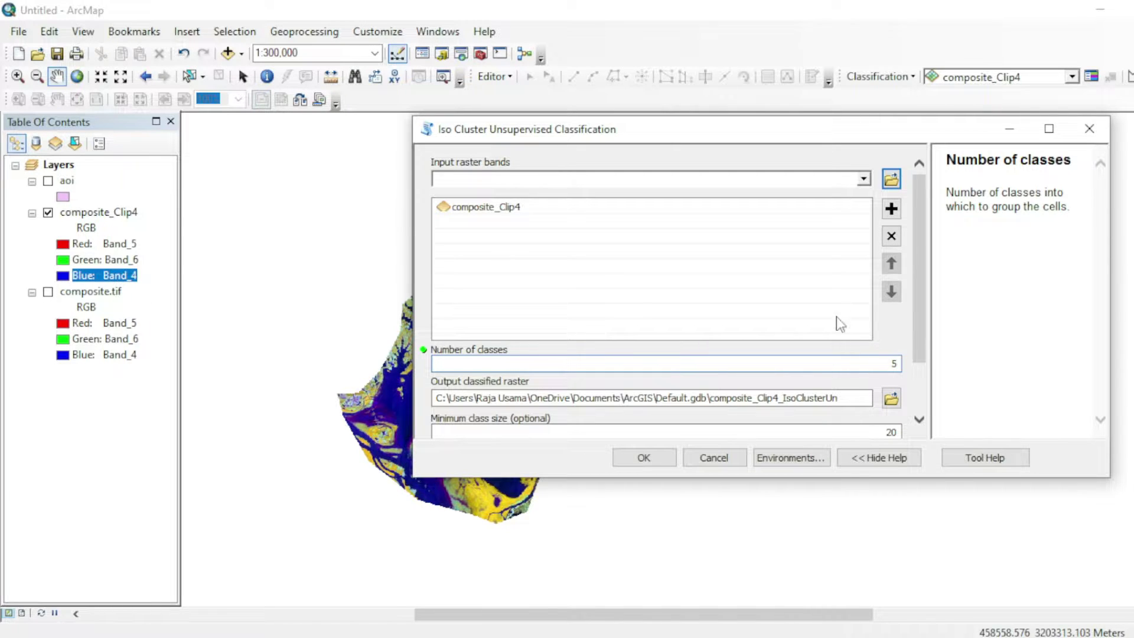
{"action": "left_click_drag", "start_coordinate": [750, 132], "coordinate": [949, 151]}
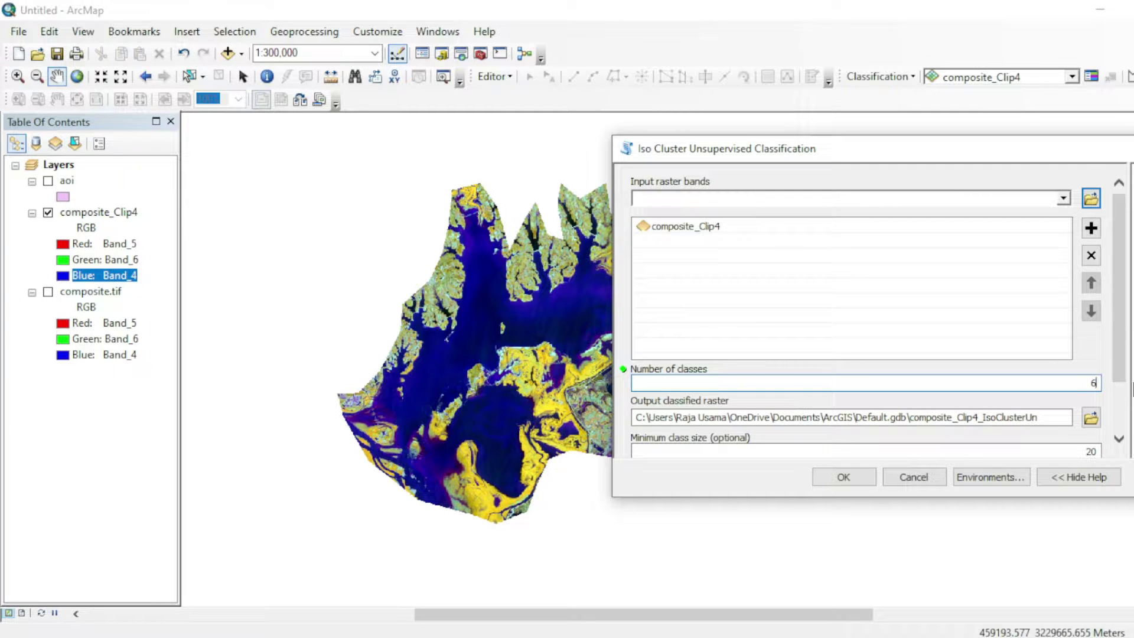
{"action": "scroll", "coordinate": [1115, 316], "scroll_direction": "down", "scroll_amount": 2}
{"action": "left_click", "coordinate": [1090, 381]}
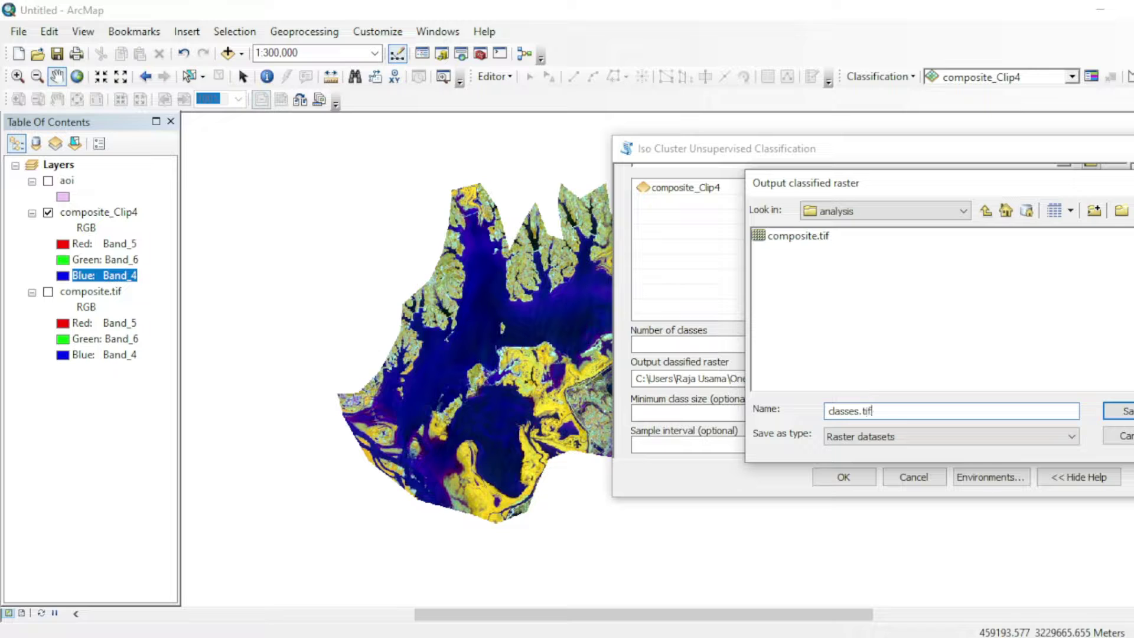
{"action": "left_click", "coordinate": [1115, 411]}
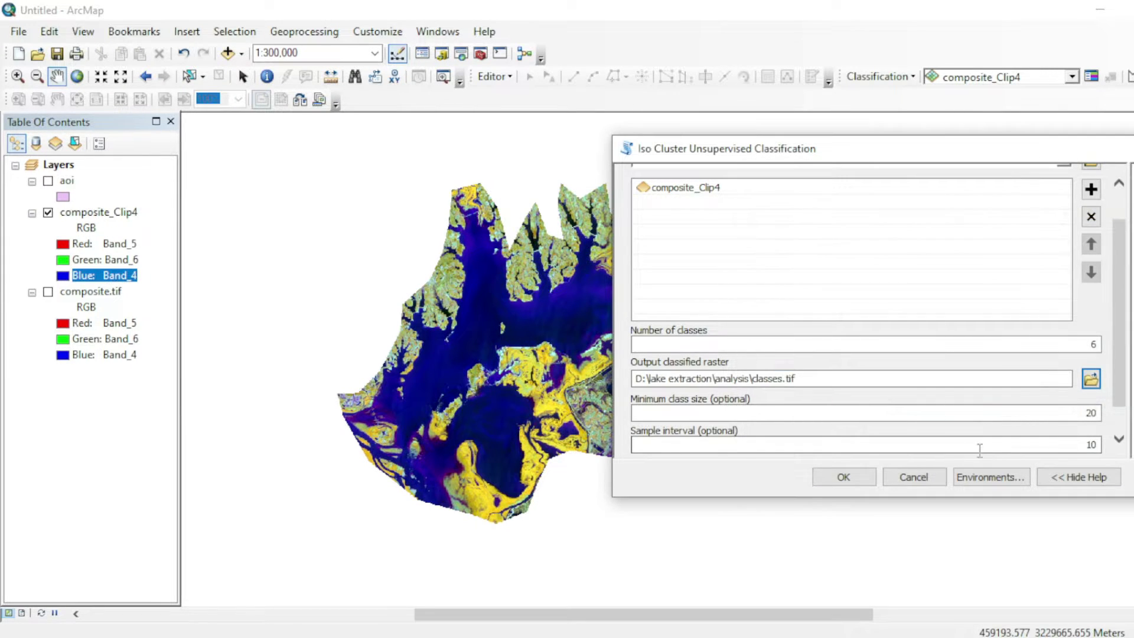
{"action": "left_click", "coordinate": [844, 477]}
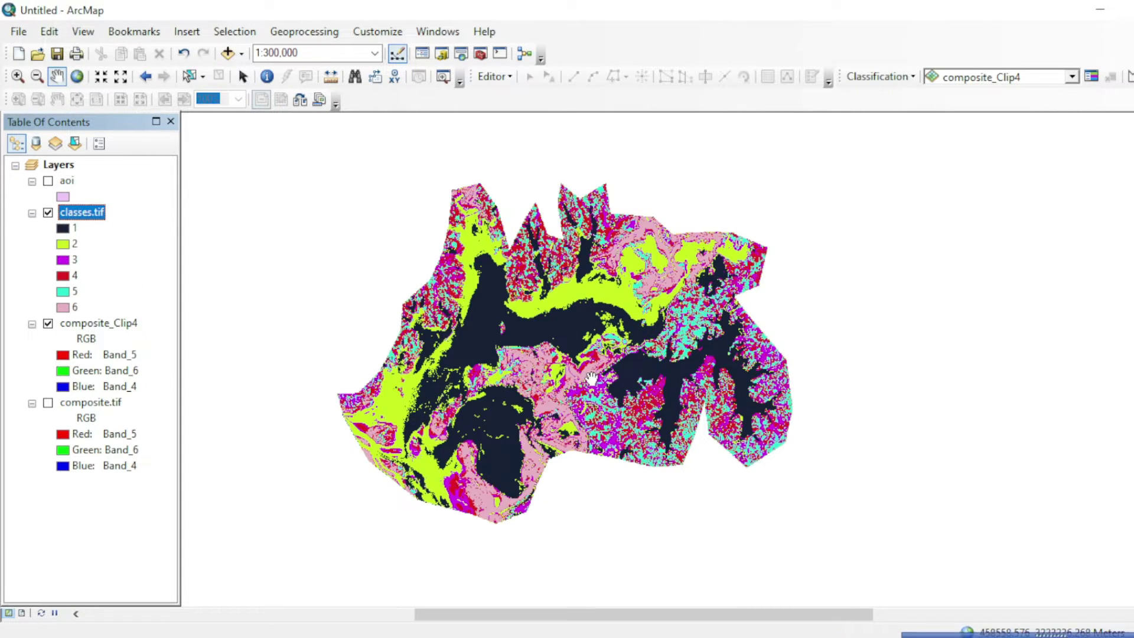
{"action": "left_click_drag", "start_coordinate": [591, 379], "coordinate": [674, 407]}
{"action": "left_click_drag", "start_coordinate": [743, 402], "coordinate": [736, 396]}
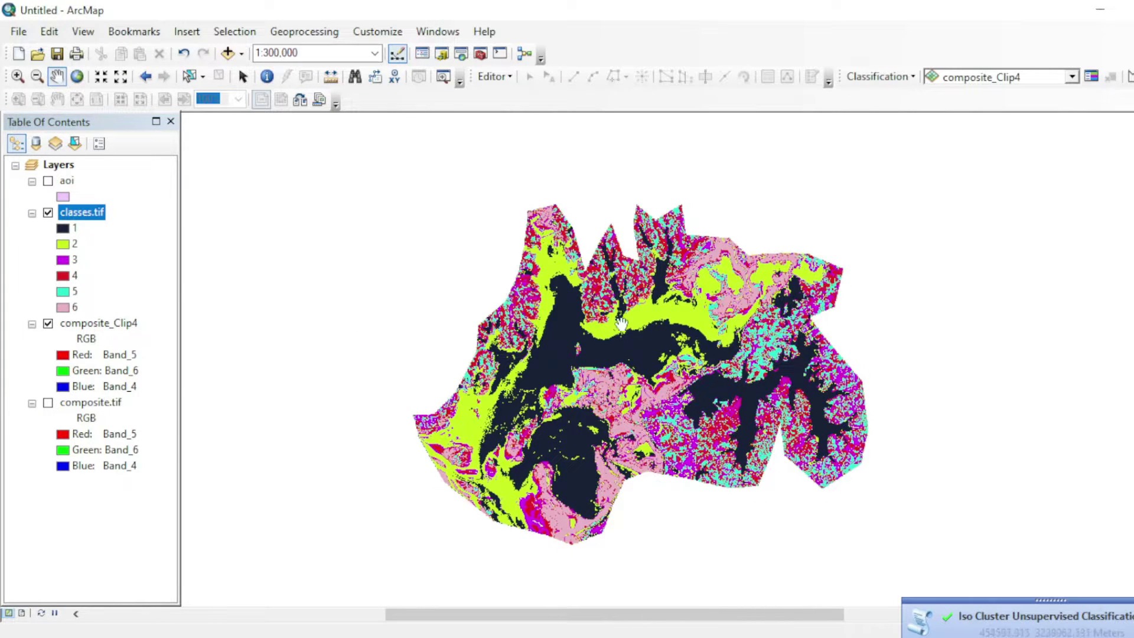
{"action": "left_click_drag", "start_coordinate": [591, 302], "coordinate": [584, 298]}
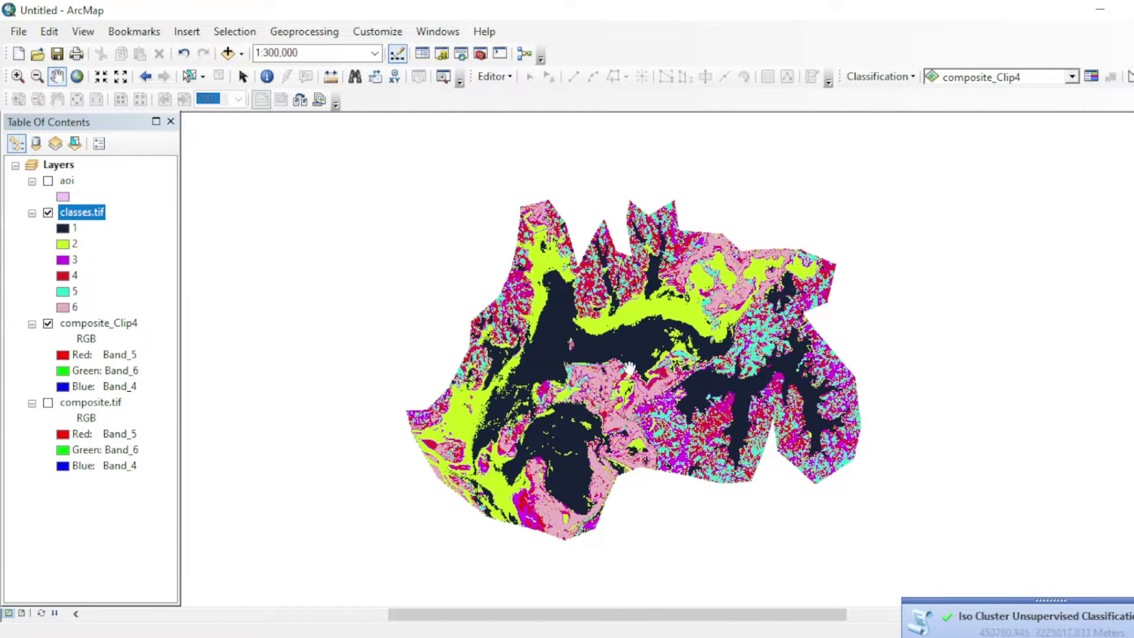
{"action": "left_click_drag", "start_coordinate": [624, 334], "coordinate": [617, 333]}
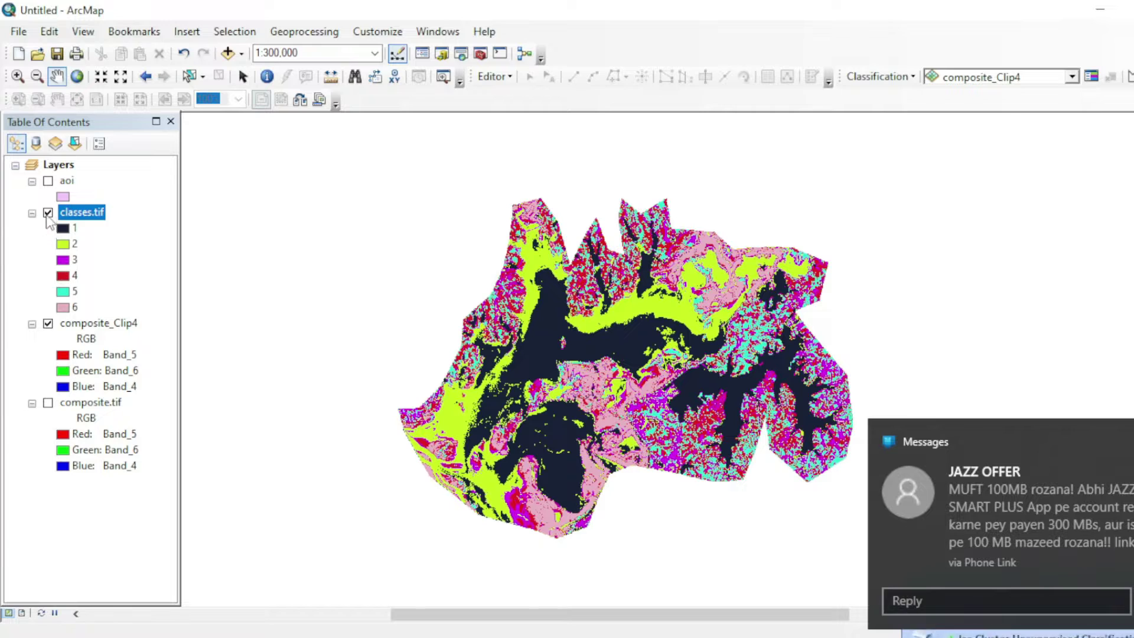
{"action": "left_click_drag", "start_coordinate": [650, 413], "coordinate": [646, 406]}
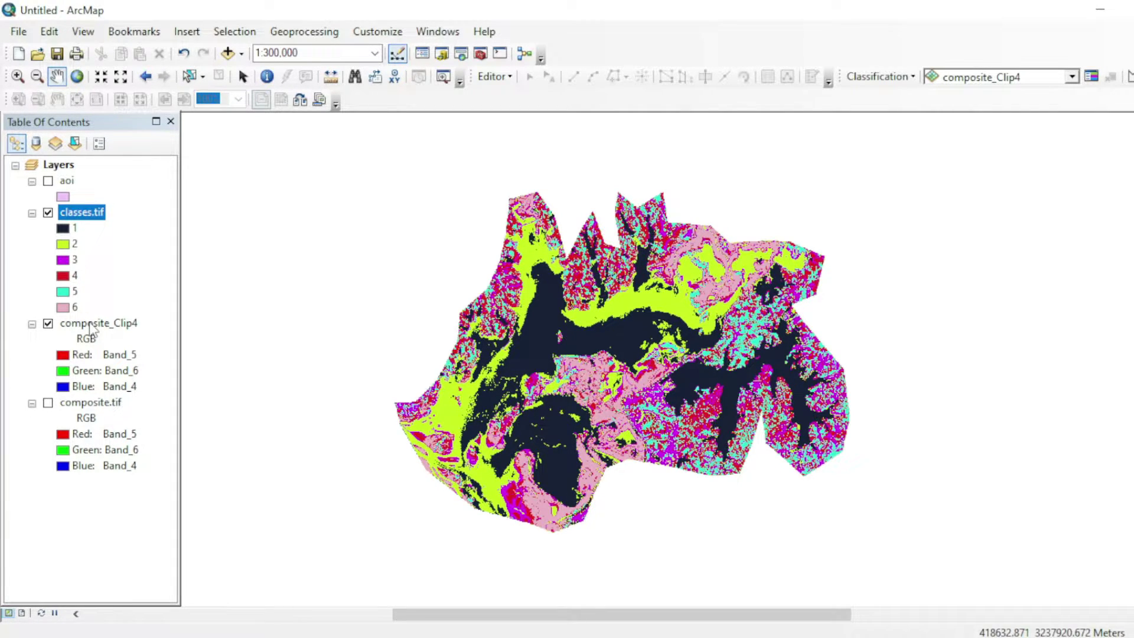
{"action": "left_click_drag", "start_coordinate": [730, 387], "coordinate": [717, 379]}
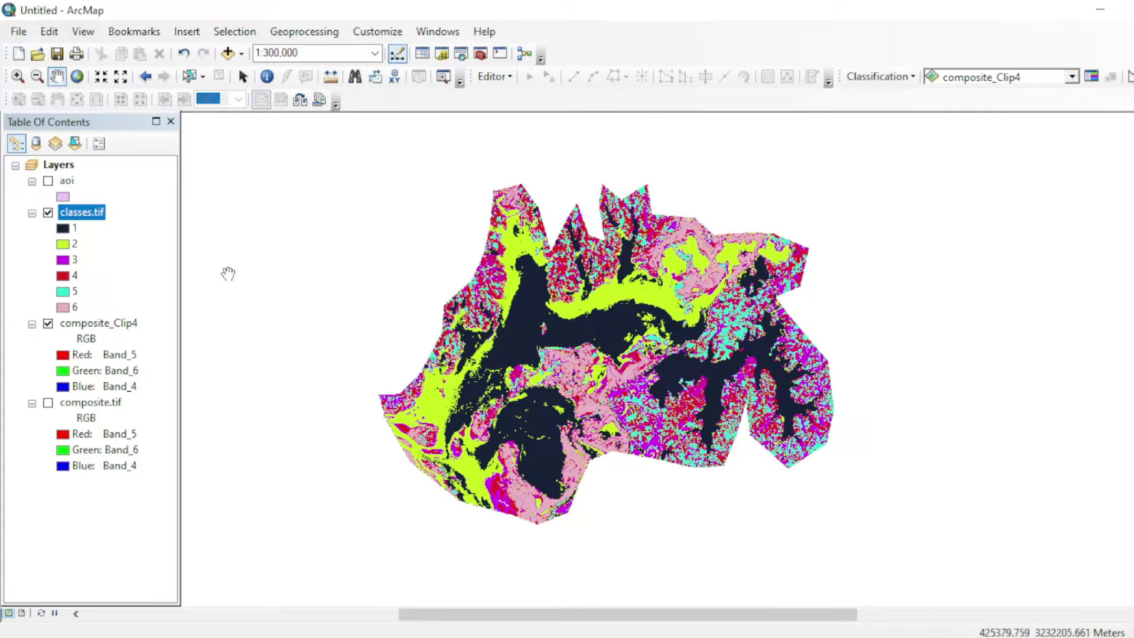
Use the Swipe tool from Image Analysis on classes.tif to compare the lake classes with the clipped false-color composite beneath
{"action": "left_click", "coordinate": [454, 37]}
{"action": "left_click", "coordinate": [472, 172]}
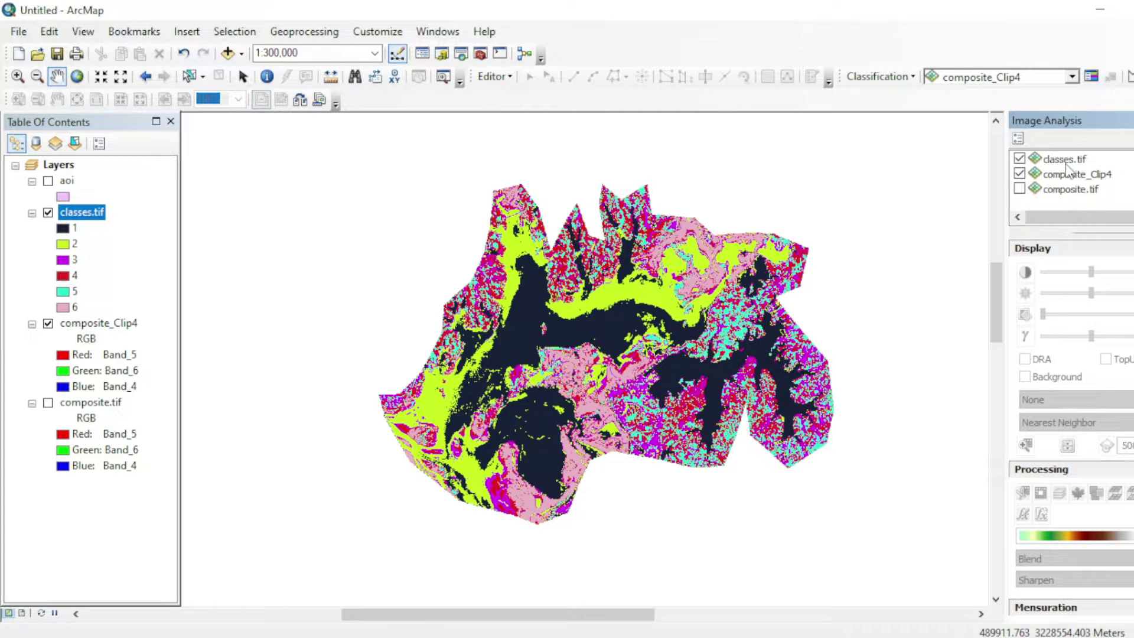
{"action": "left_click", "coordinate": [1063, 160]}
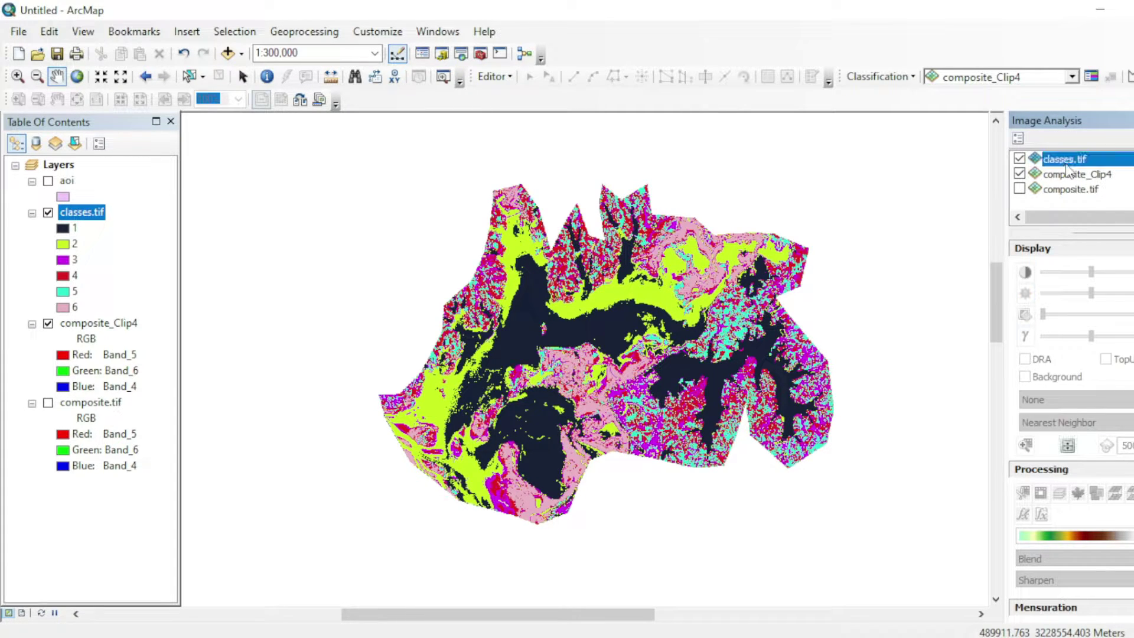
{"action": "left_click", "coordinate": [1068, 451]}
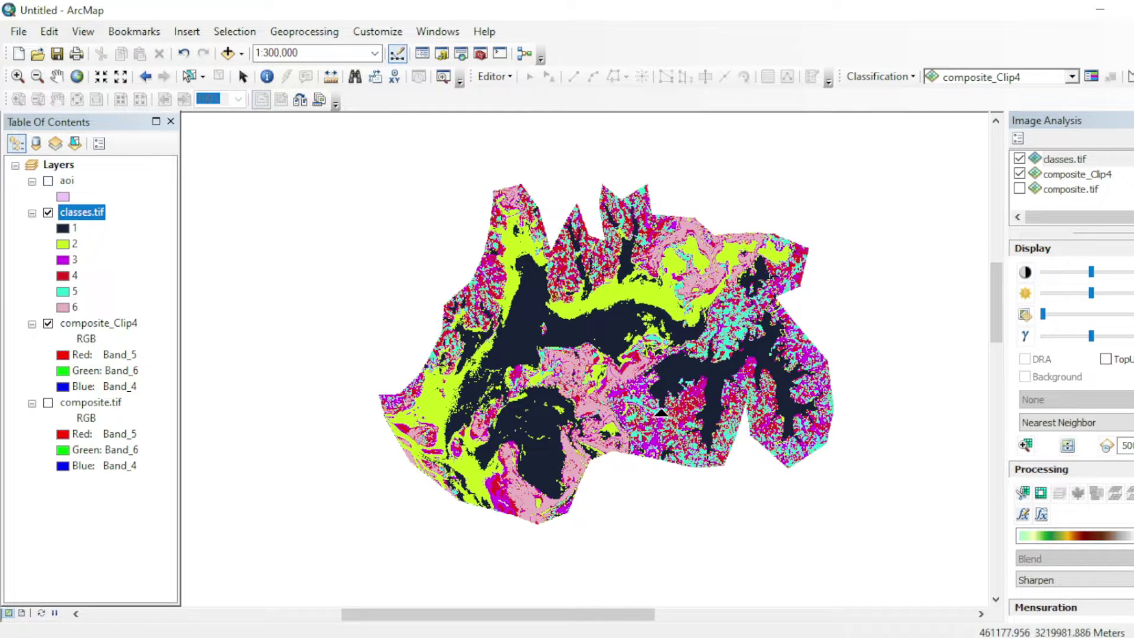
{"action": "left_click_drag", "start_coordinate": [614, 368], "coordinate": [570, 333]}
{"action": "scroll", "coordinate": [569, 334], "scroll_direction": "up", "scroll_amount": 2}
{"action": "scroll", "coordinate": [569, 334], "scroll_direction": "up", "scroll_amount": 1}
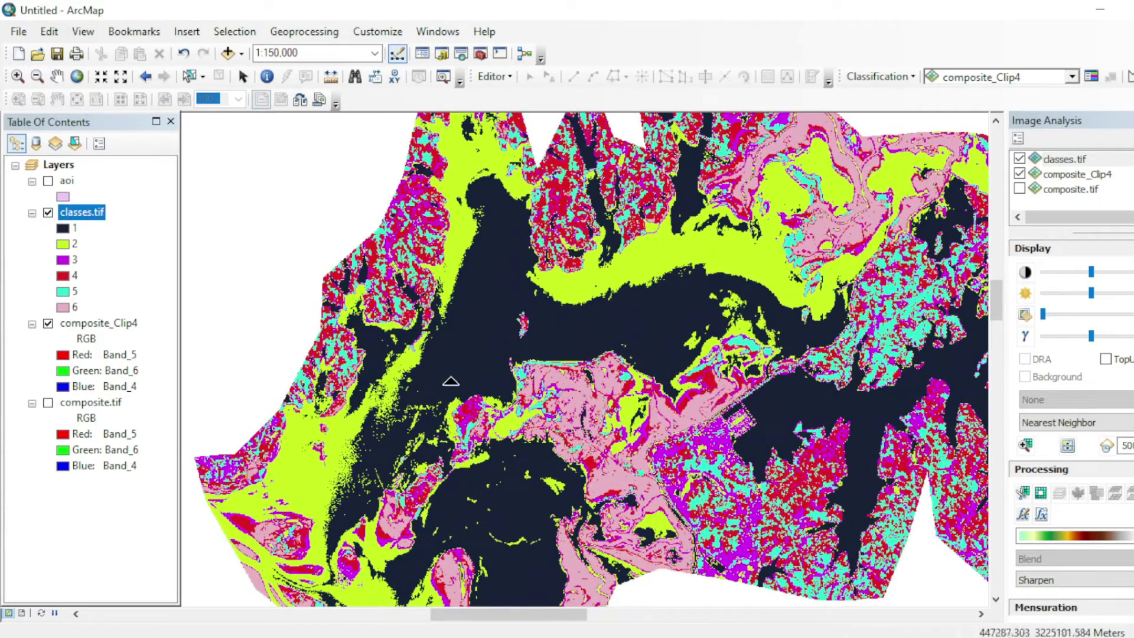
{"action": "left_click_drag", "start_coordinate": [421, 359], "coordinate": [401, 334]}
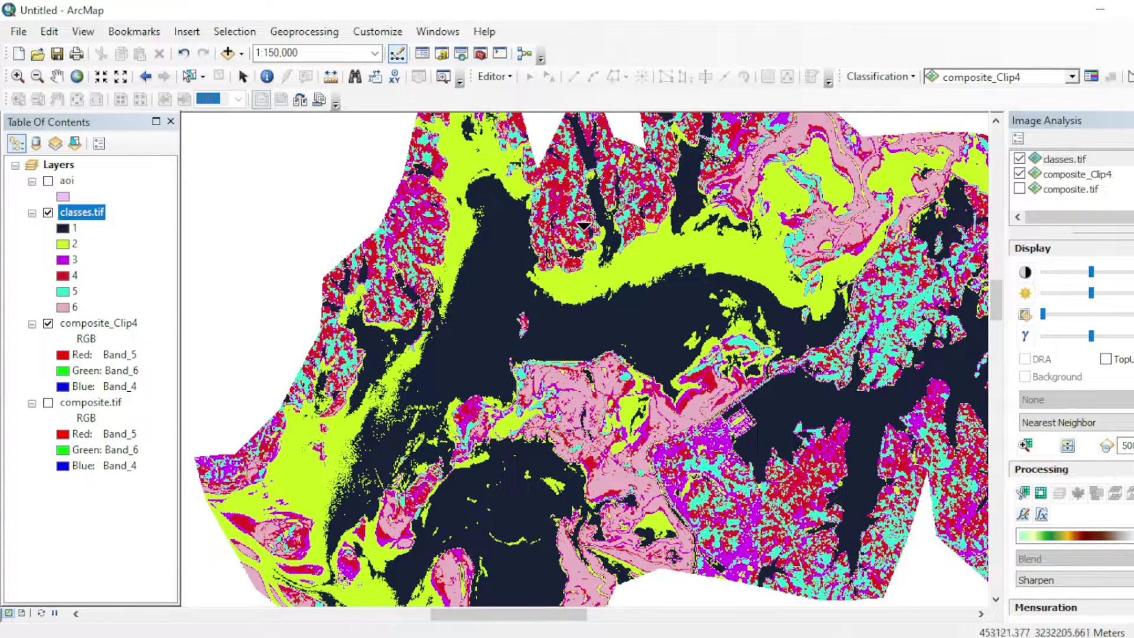
Swipe classes.tif around the lake shores to compare its water and land classes with the composite beneath, then view the whole classified area
{"action": "left_click_drag", "start_coordinate": [672, 281], "coordinate": [723, 138]}
{"action": "left_click_drag", "start_coordinate": [512, 487], "coordinate": [590, 502]}
{"action": "left_click_drag", "start_coordinate": [513, 478], "coordinate": [496, 319]}
{"action": "left_click_drag", "start_coordinate": [448, 378], "coordinate": [431, 413]}
{"action": "left_click_drag", "start_coordinate": [449, 531], "coordinate": [454, 455]}
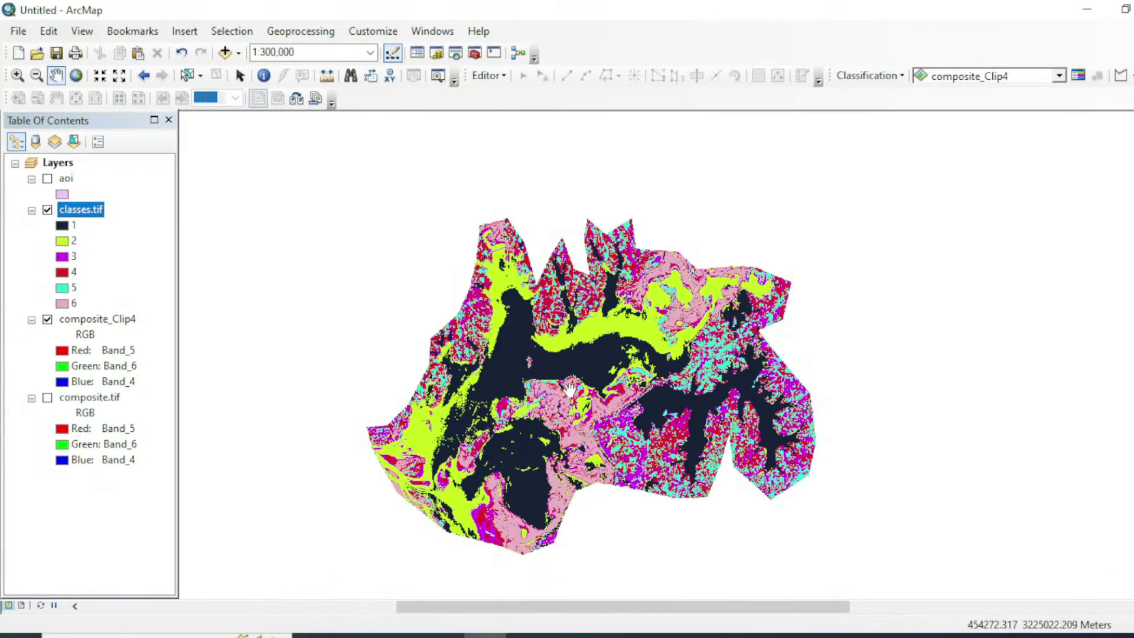
{"action": "left_click_drag", "start_coordinate": [566, 387], "coordinate": [559, 382]}
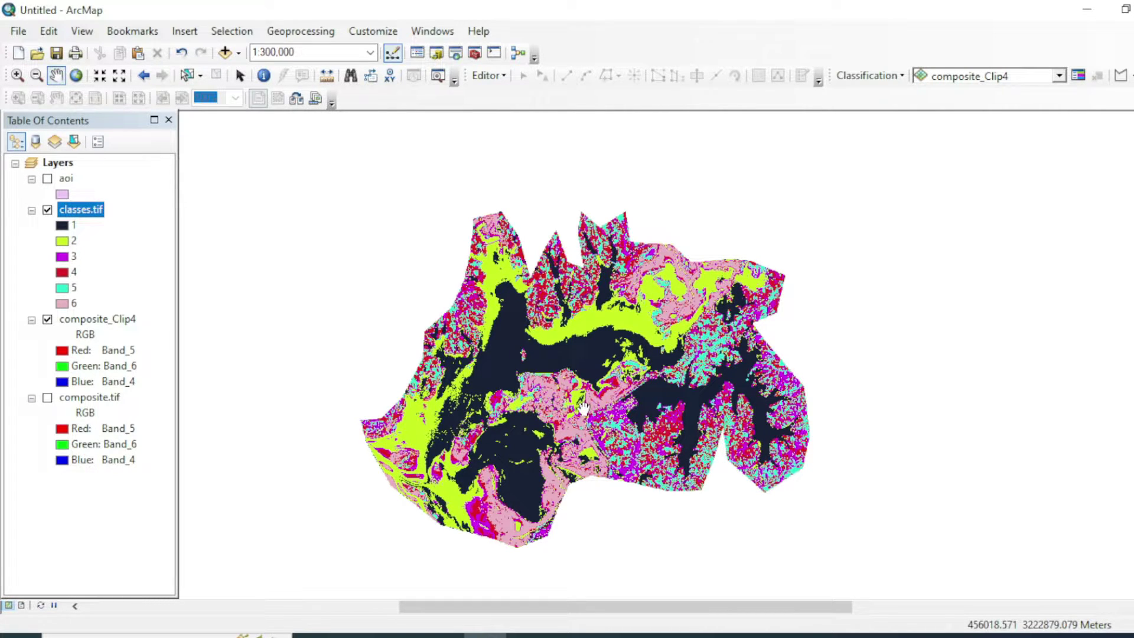
{"action": "left_click_drag", "start_coordinate": [579, 407], "coordinate": [576, 396]}
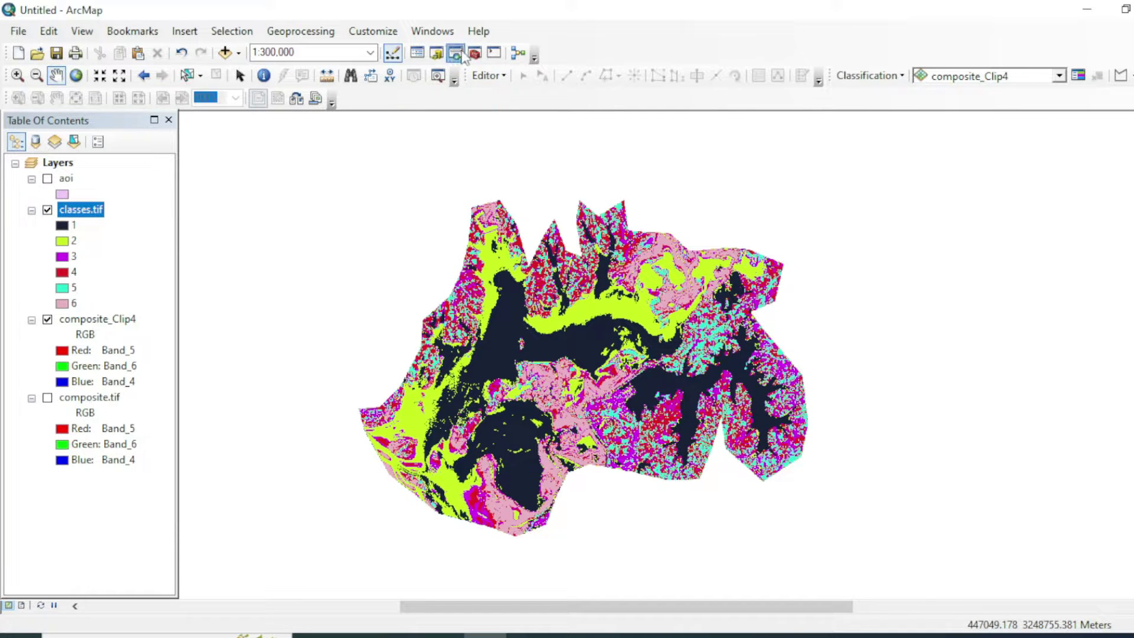
Search for the reclassify tool, open the Spatial Analyst version and set classes.tif as its input raster
{"action": "key", "text": "ctrl+f"}
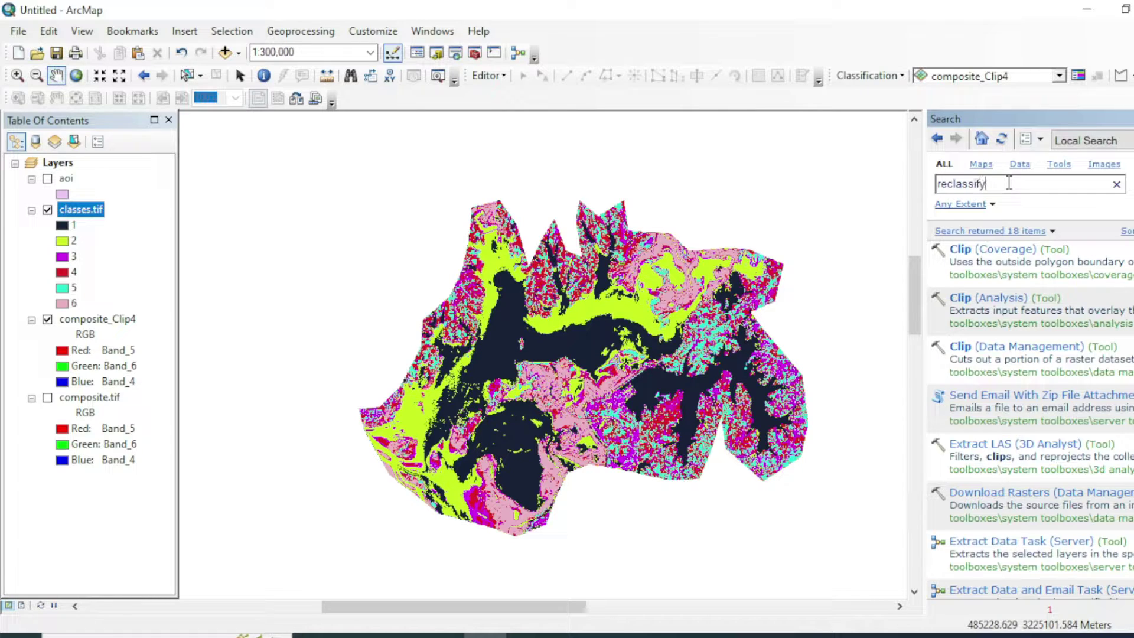
{"action": "key", "text": "Return"}
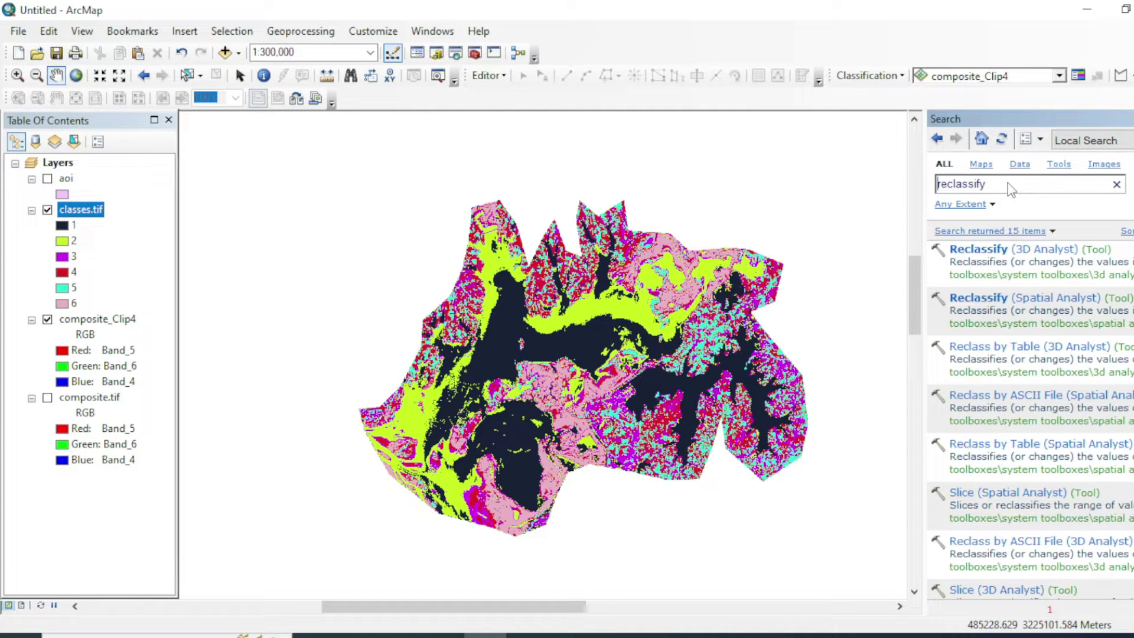
{"action": "left_click", "coordinate": [1012, 306]}
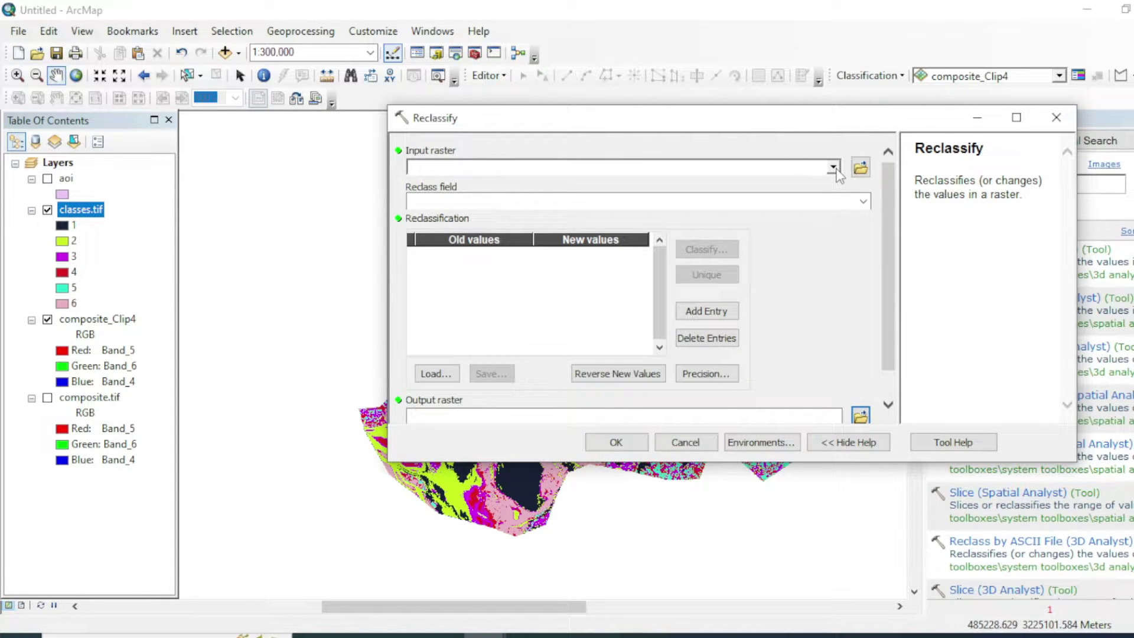
{"action": "left_click", "coordinate": [833, 168]}
{"action": "left_click", "coordinate": [456, 186]}
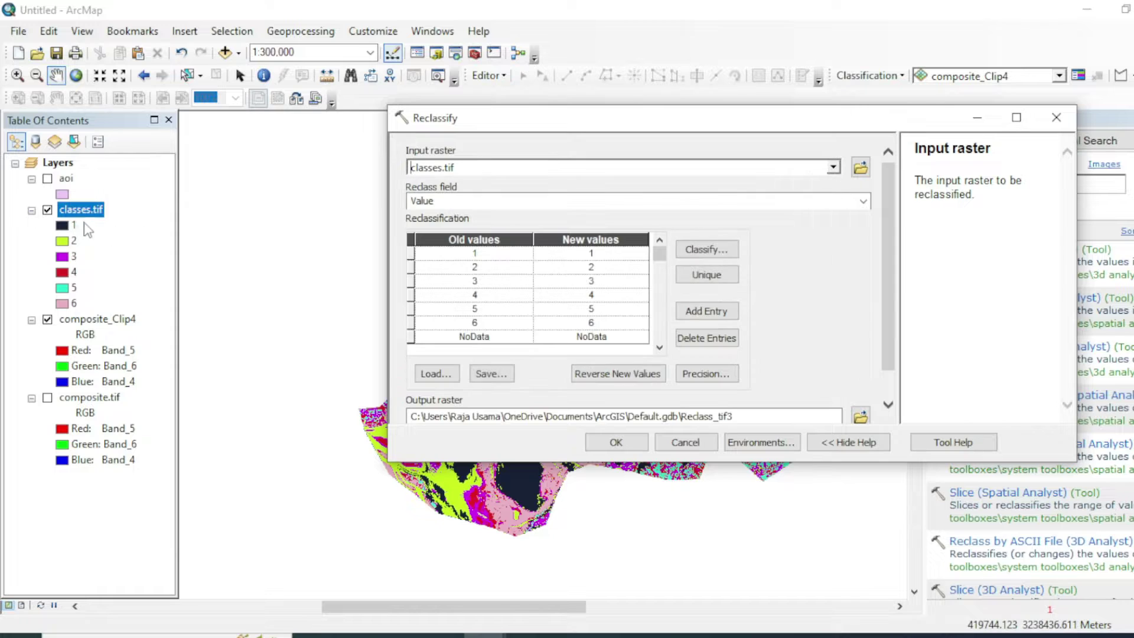
{"action": "left_click_drag", "start_coordinate": [638, 120], "coordinate": [630, 47]}
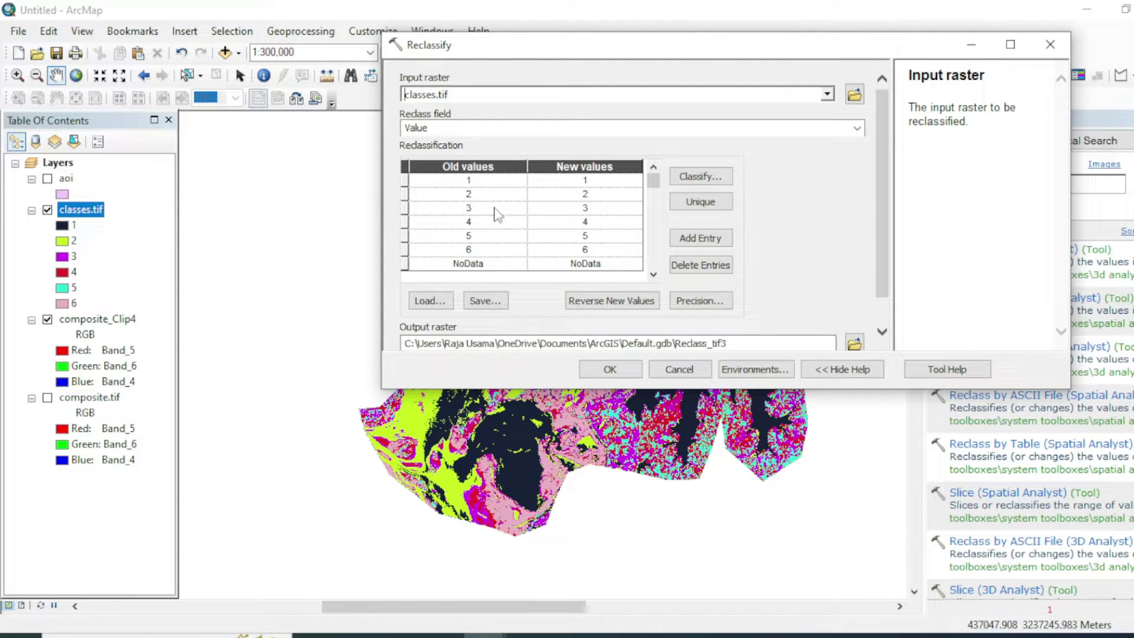
Set the Reclassify dialog aside and toggle the classes.tif layer's visibility to compare its classes with composite_Clip4
{"action": "left_click", "coordinate": [971, 44]}
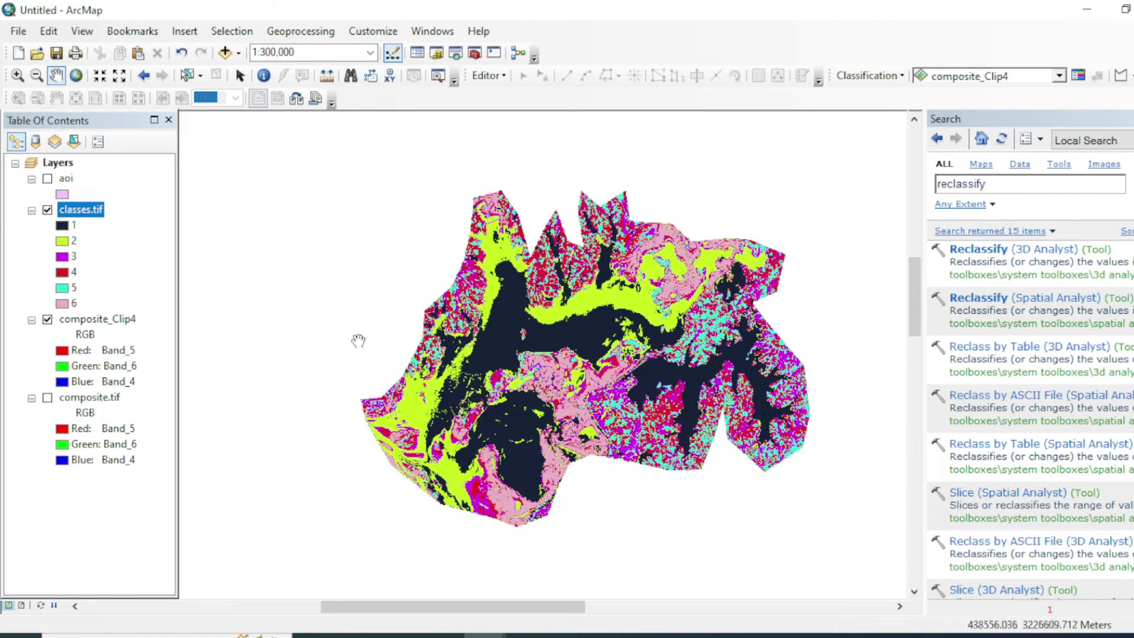
{"action": "left_click", "coordinate": [48, 210]}
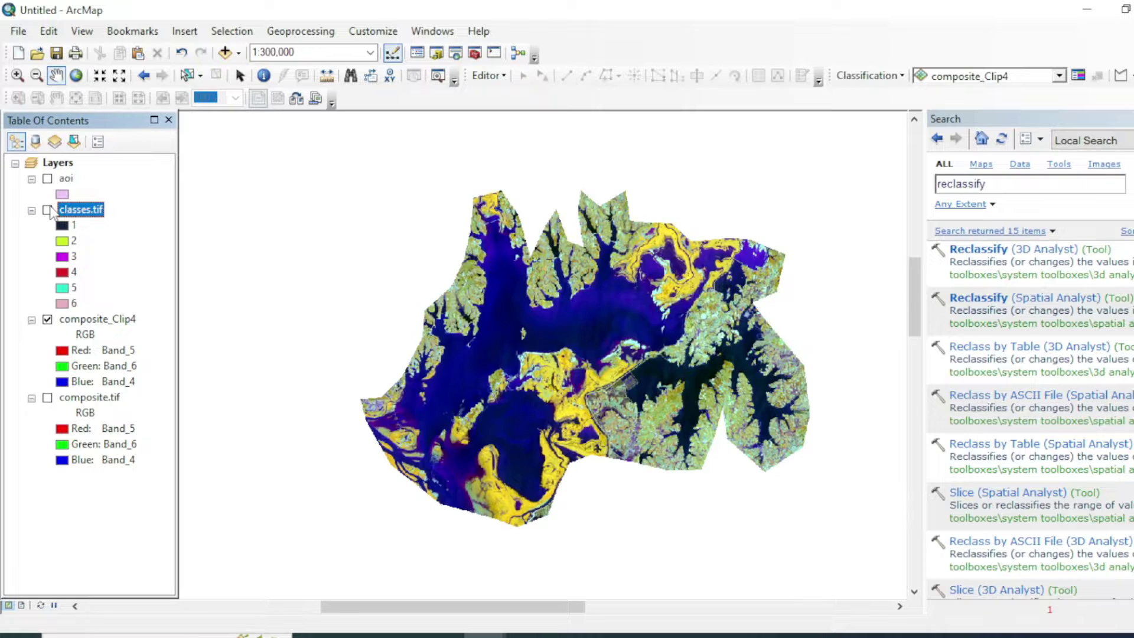
{"action": "left_click", "coordinate": [47, 210]}
{"action": "left_click", "coordinate": [47, 211]}
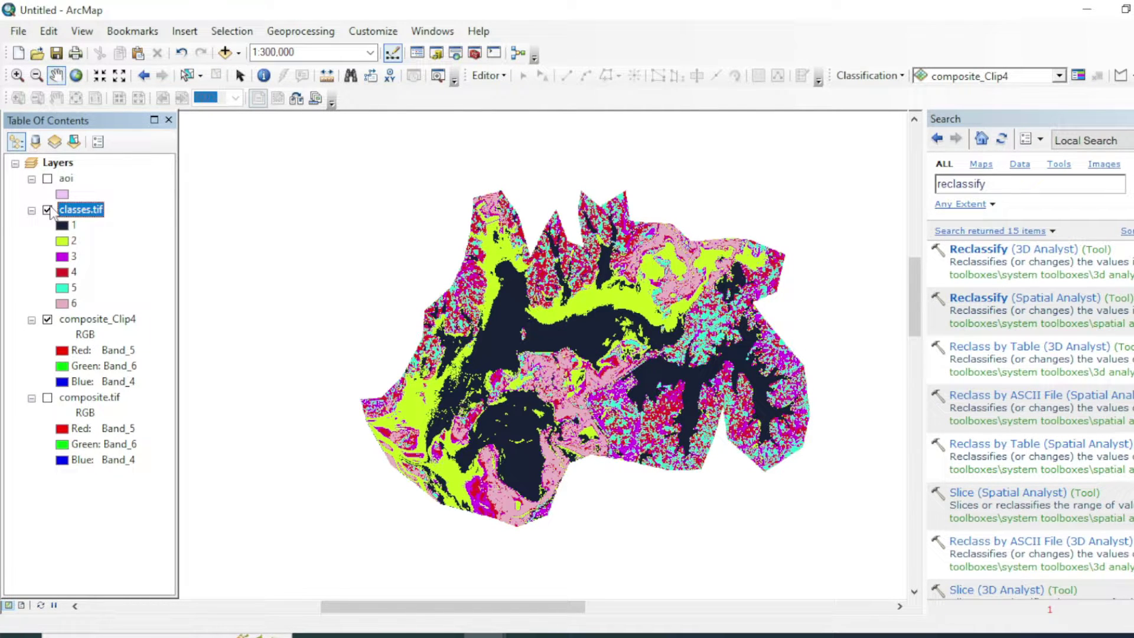
{"action": "left_click", "coordinate": [47, 210]}
{"action": "left_click", "coordinate": [47, 210]}
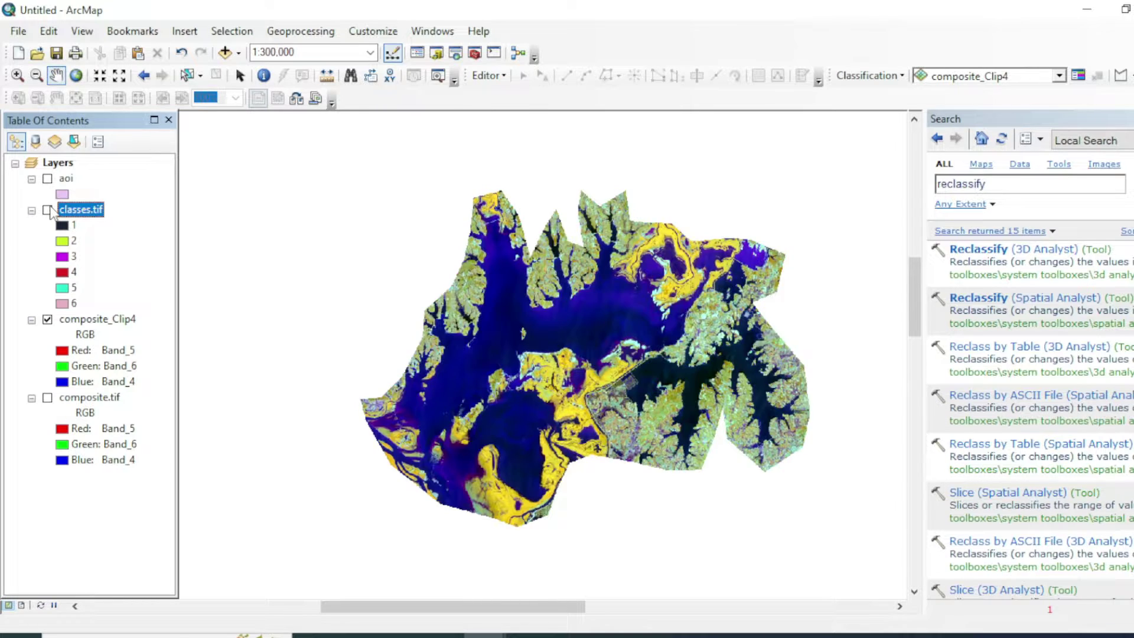
{"action": "left_click", "coordinate": [47, 210]}
Return to the Reclassify dialog and set the new value of class 2 to 1 and of classes 3, 4, 5 and 6 to 2
{"action": "mouse_move", "coordinate": [484, 636]}
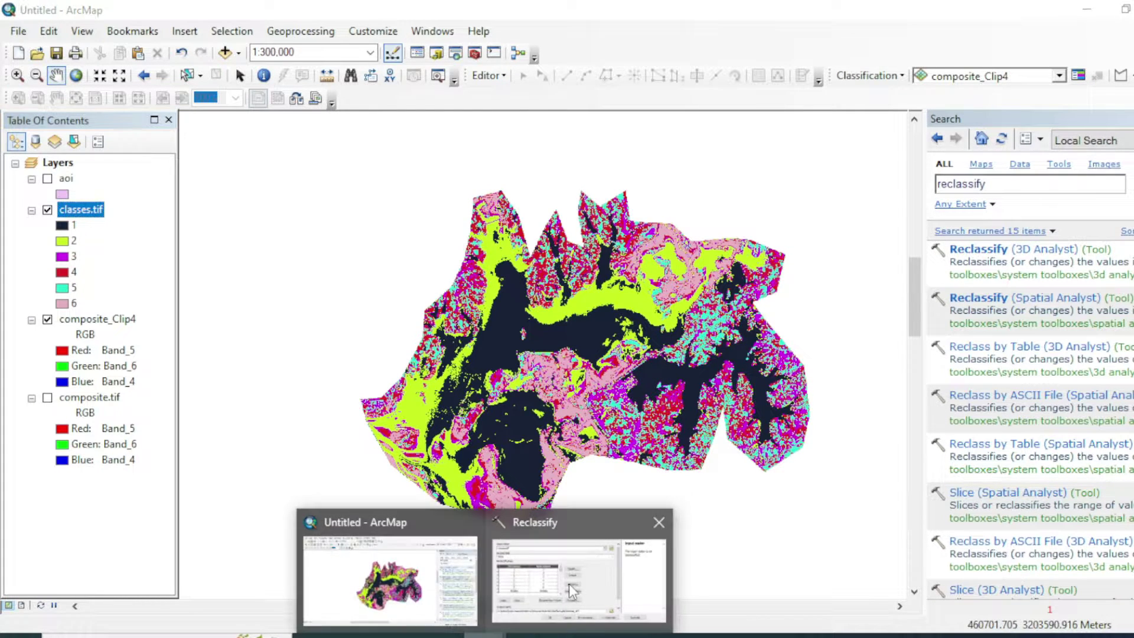
{"action": "left_click", "coordinate": [585, 566]}
{"action": "left_click", "coordinate": [602, 194]}
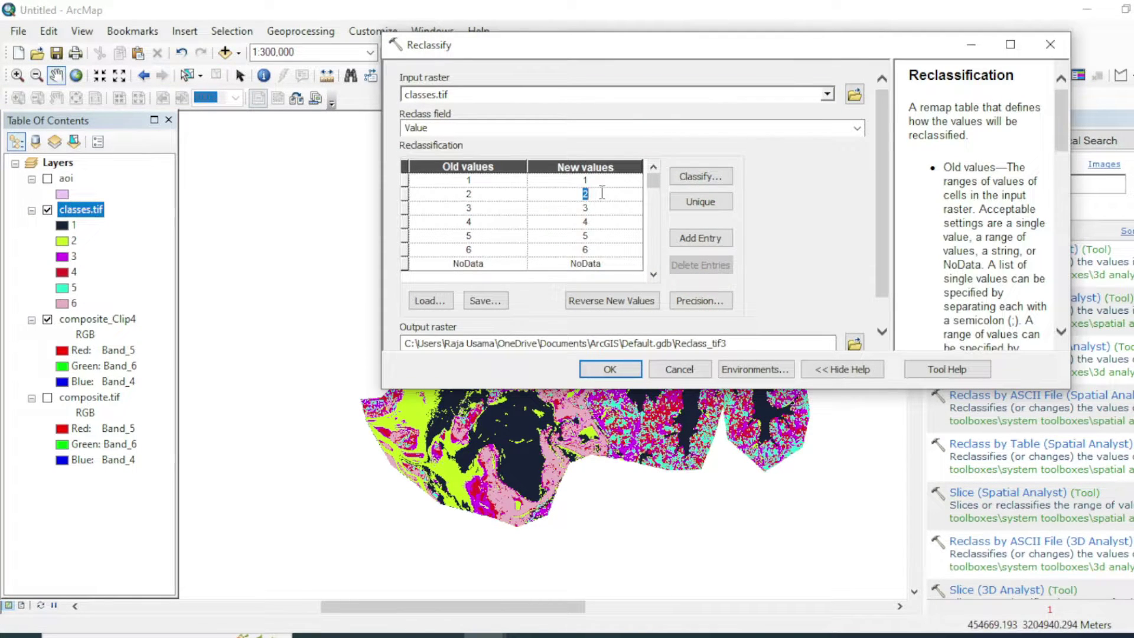
{"action": "type", "text": "1"}
{"action": "left_click", "coordinate": [596, 208]}
{"action": "type", "text": "2"}
{"action": "left_click", "coordinate": [594, 223]}
{"action": "key", "text": "BackSpace"}
{"action": "type", "text": "2"}
{"action": "left_click", "coordinate": [593, 236]}
{"action": "key", "text": "BackSpace"}
{"action": "type", "text": "2"}
{"action": "left_click", "coordinate": [594, 249]}
{"action": "type", "text": "2"}
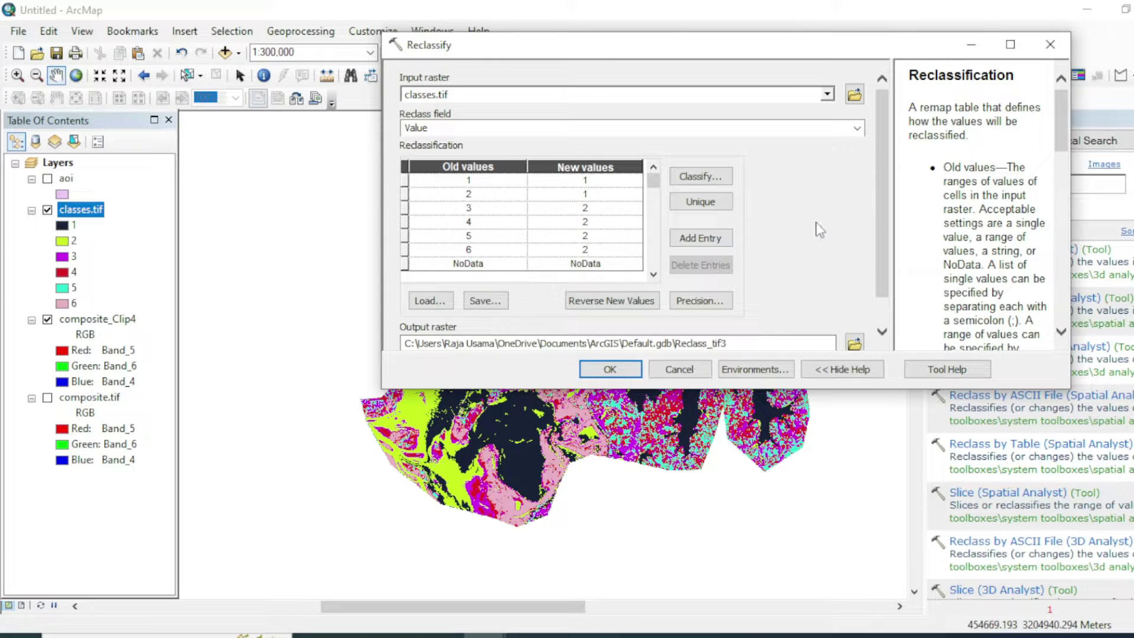
Run Reclassify with the output saved as reclass.tif in the analysis folder, and hide the classes.tif and composite_Clip4 layers
{"action": "left_click", "coordinate": [853, 344]}
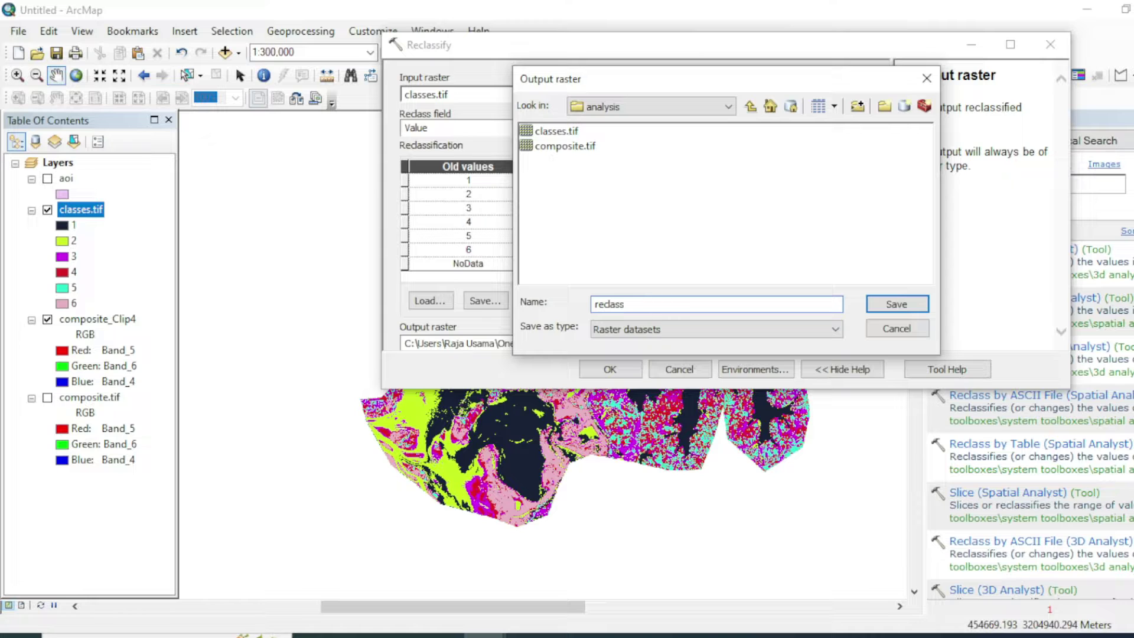
{"action": "left_click", "coordinate": [896, 303]}
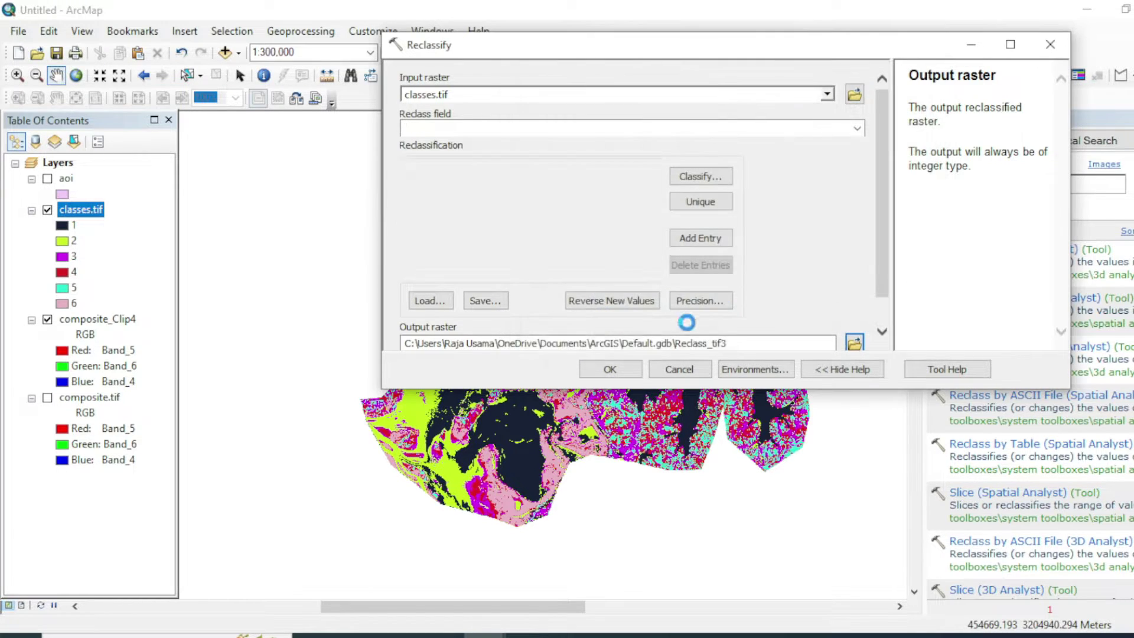
{"action": "left_click", "coordinate": [593, 375]}
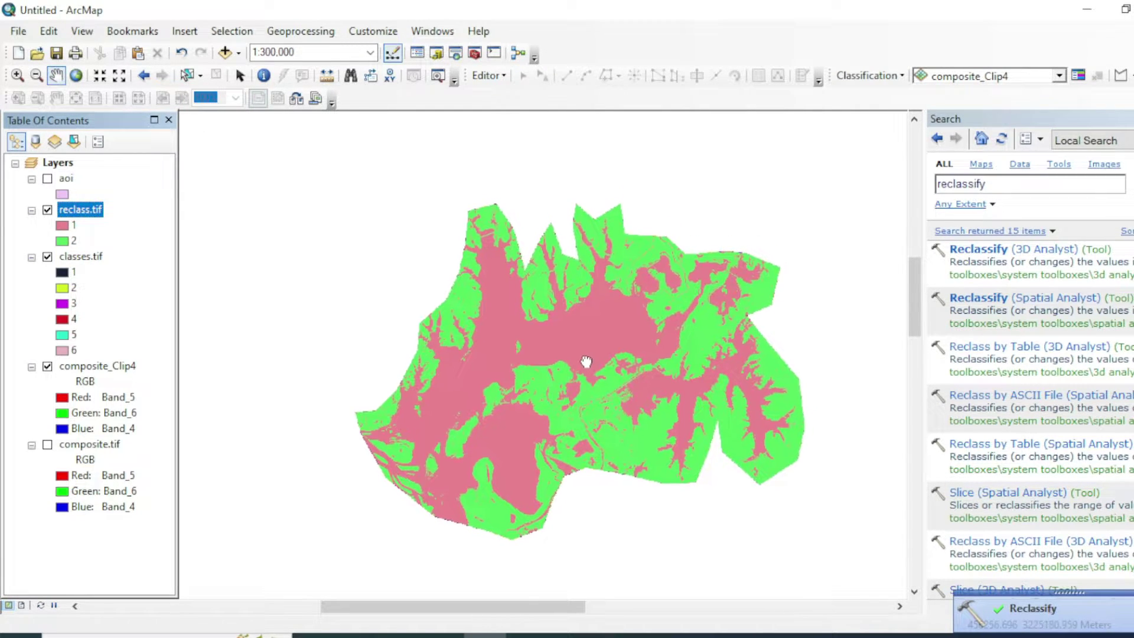
{"action": "left_click_drag", "start_coordinate": [587, 361], "coordinate": [588, 337]}
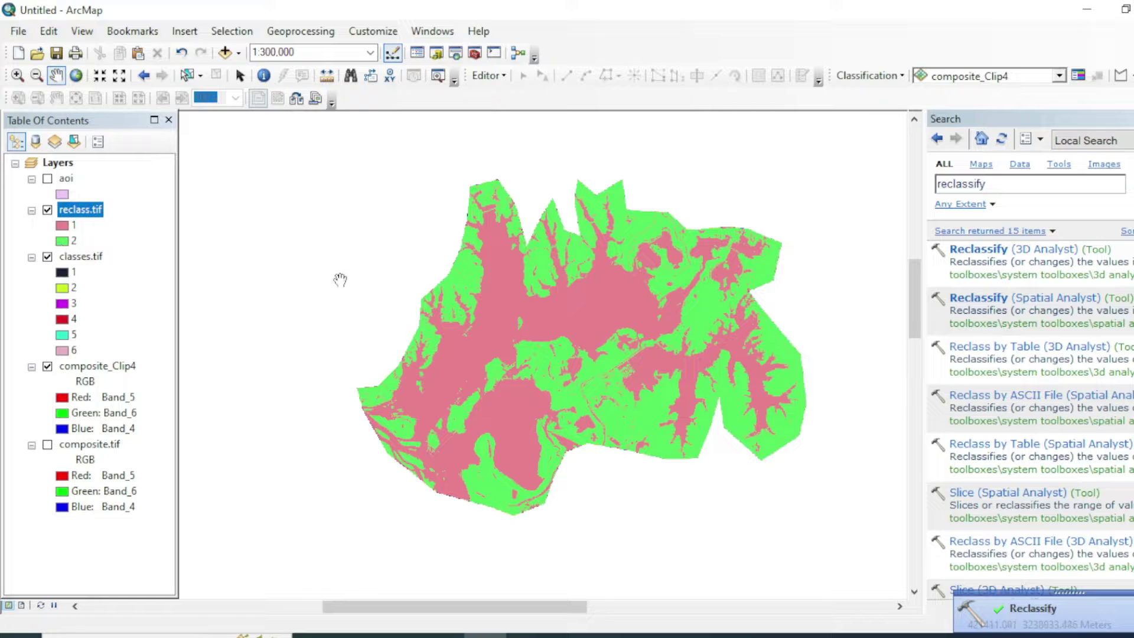
{"action": "left_click_drag", "start_coordinate": [461, 264], "coordinate": [485, 264]}
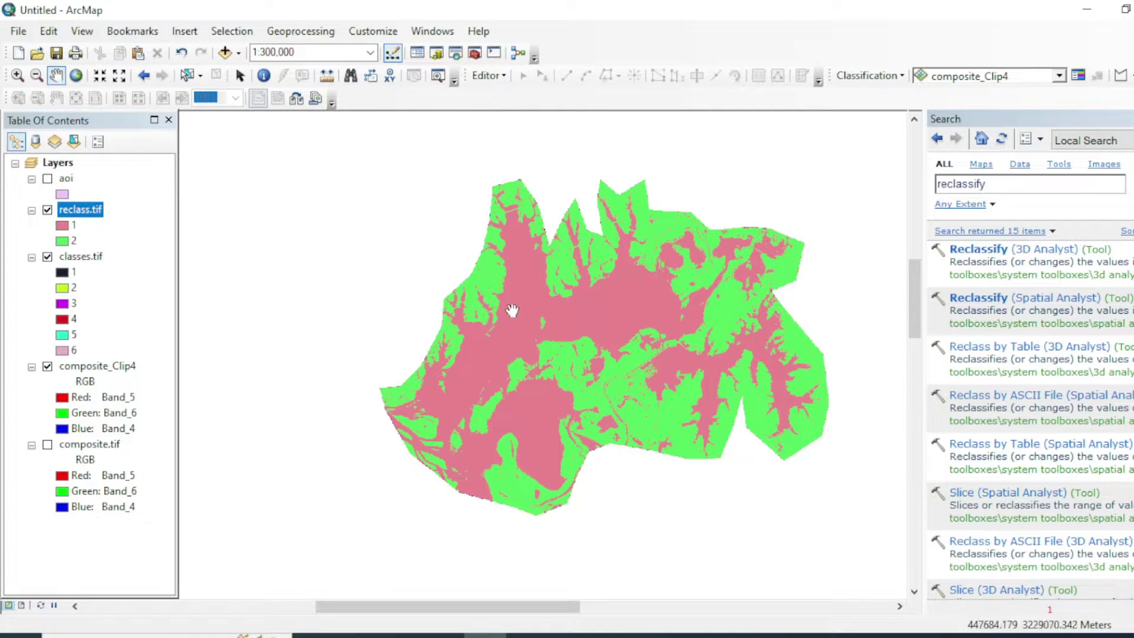
{"action": "left_click", "coordinate": [47, 256]}
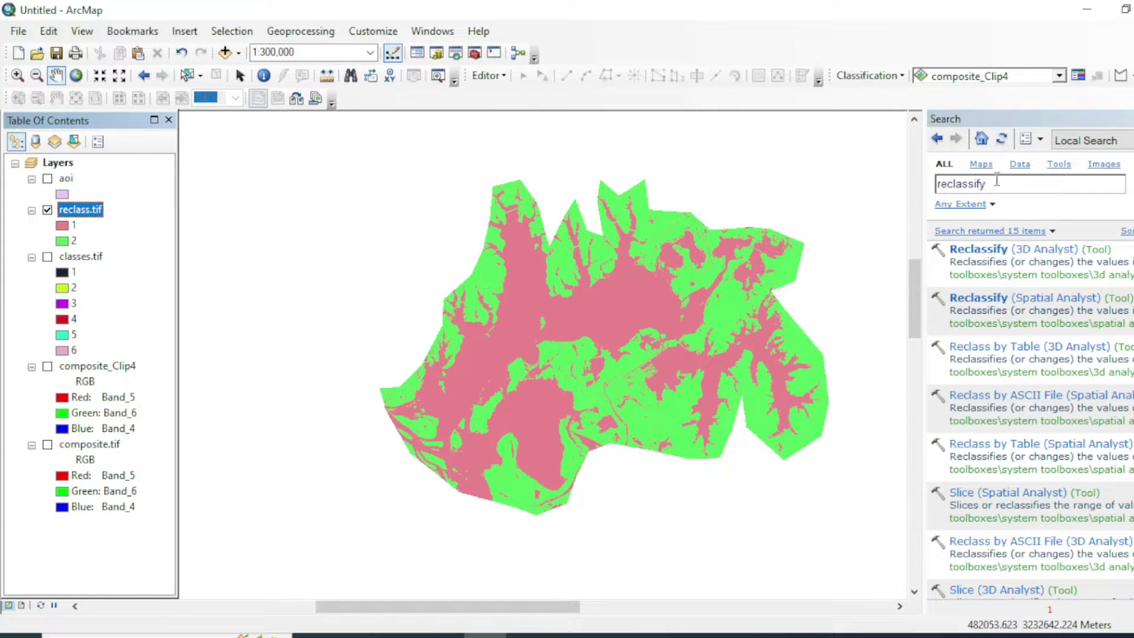
Search for the Raster to Polygon tool, open it and set reclass.tif as the input raster
{"action": "left_click_drag", "start_coordinate": [1002, 184], "coordinate": [937, 187]}
{"action": "type", "text": "raster to polygon"}
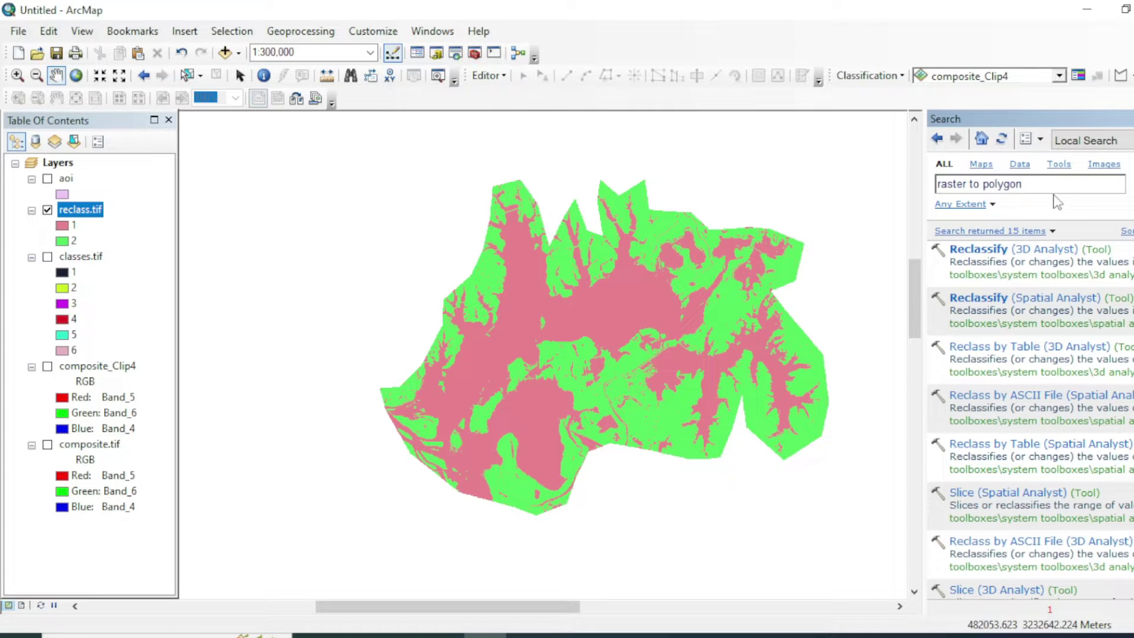
{"action": "key", "text": "Return"}
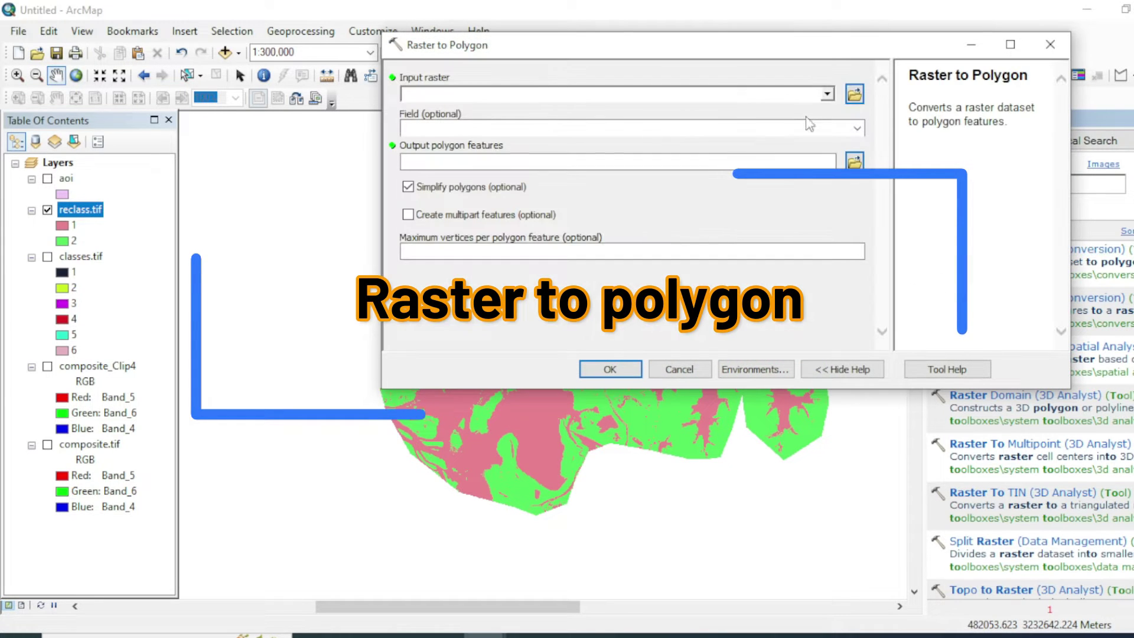
{"action": "left_click", "coordinate": [827, 94]}
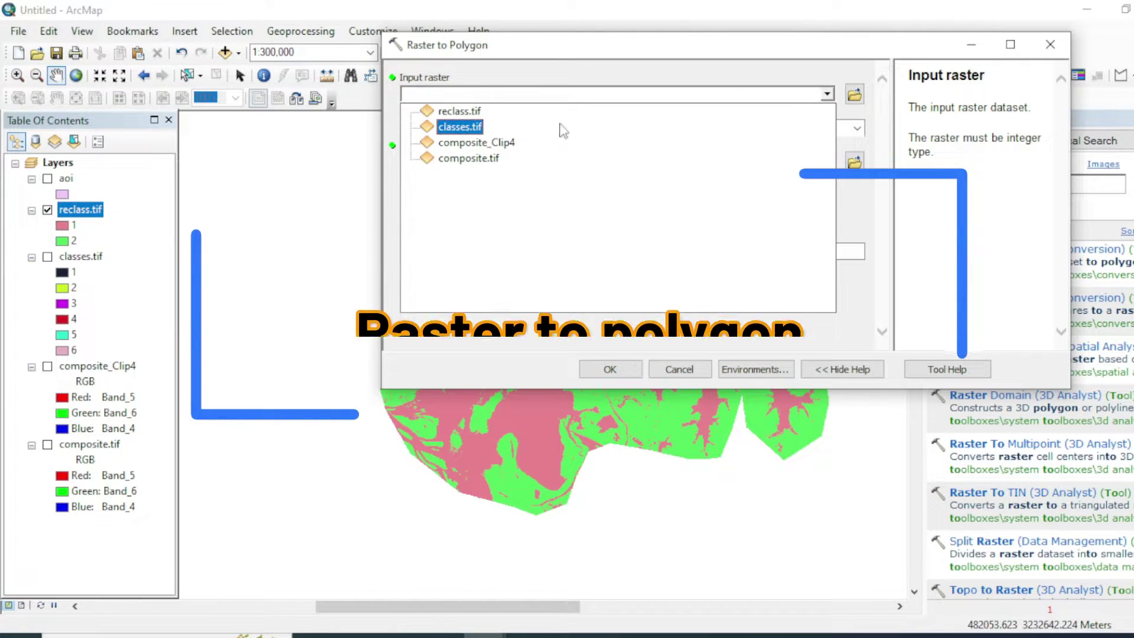
{"action": "left_click", "coordinate": [461, 112]}
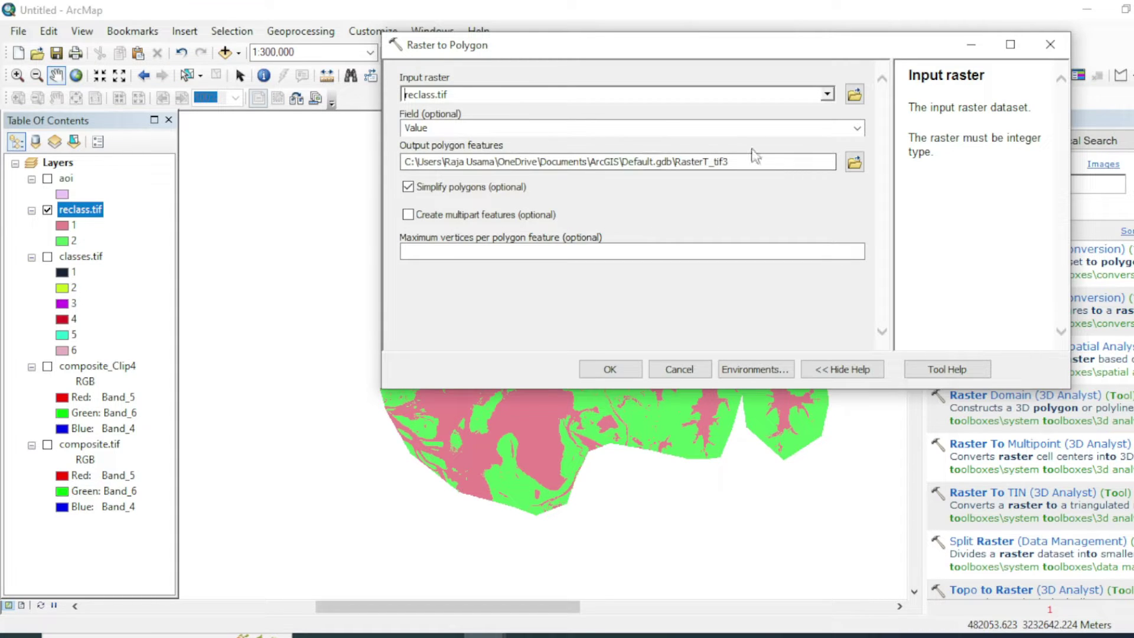
Run the polygon conversion with simplified polygons, saving the output features as r2p.shp in the analysis folder
{"action": "left_click", "coordinate": [852, 163]}
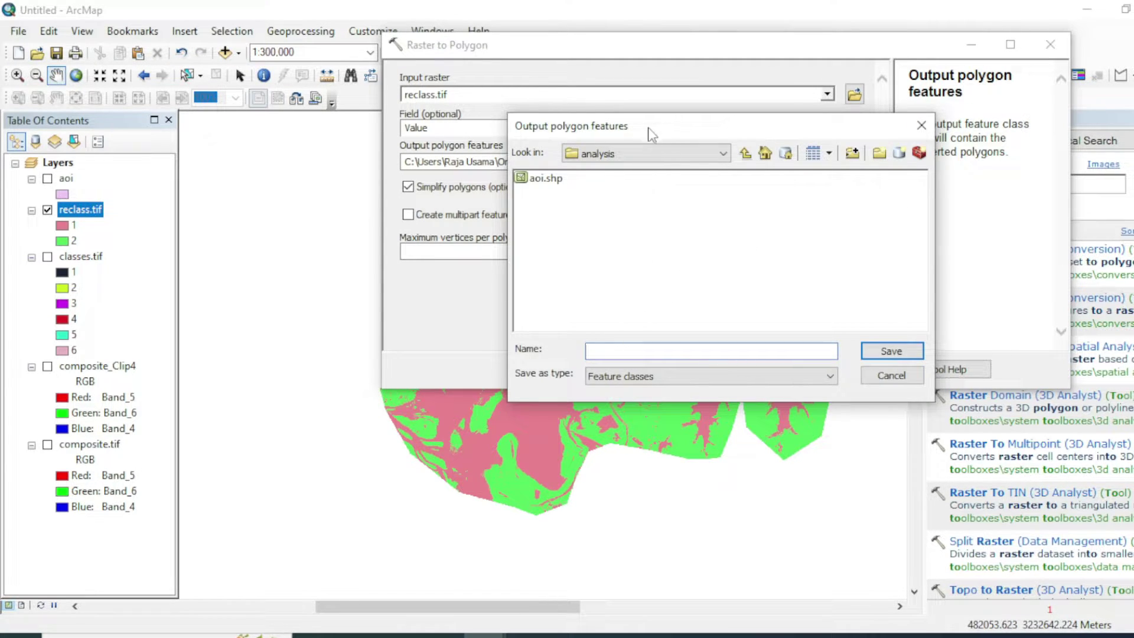
{"action": "left_click_drag", "start_coordinate": [647, 129], "coordinate": [689, 93]}
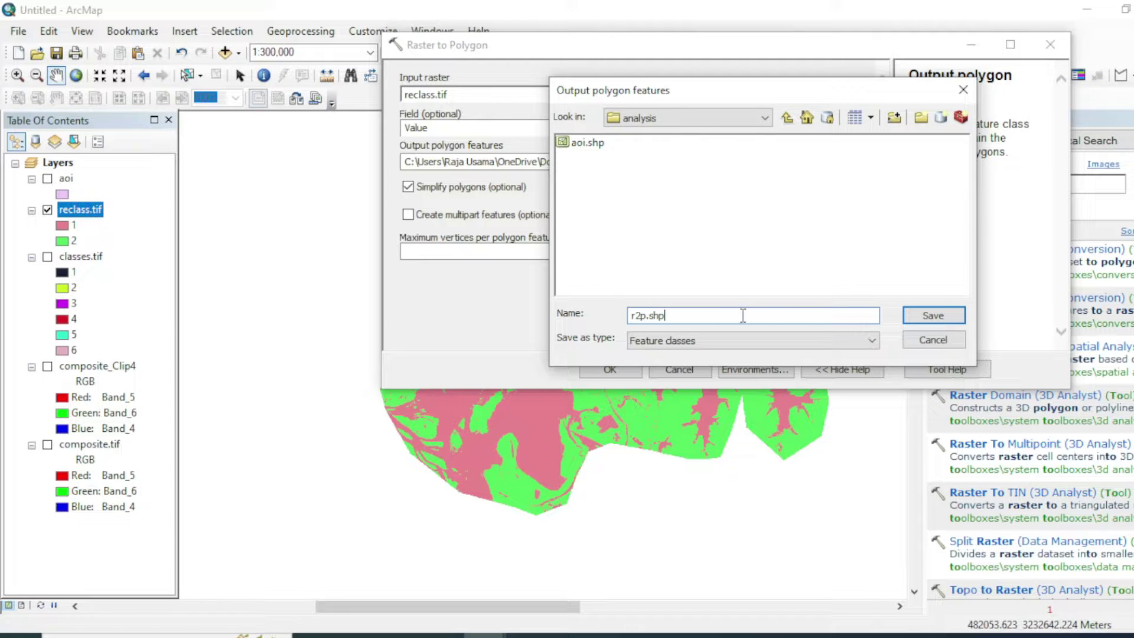
{"action": "left_click", "coordinate": [945, 313]}
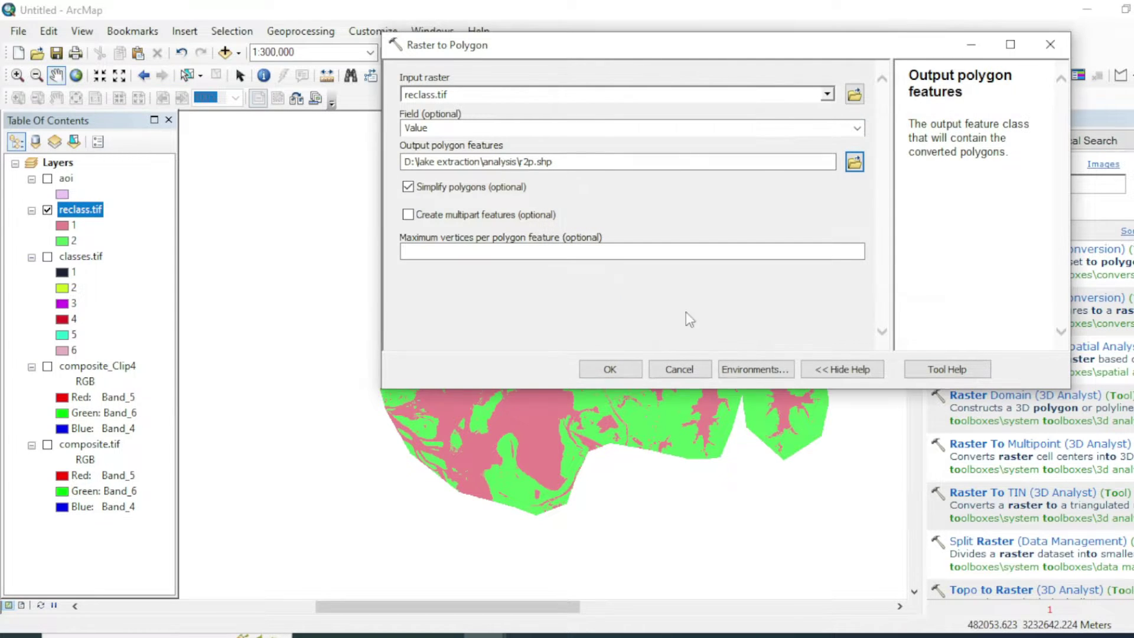
{"action": "left_click", "coordinate": [610, 369]}
{"action": "left_click_drag", "start_coordinate": [574, 291], "coordinate": [549, 298]}
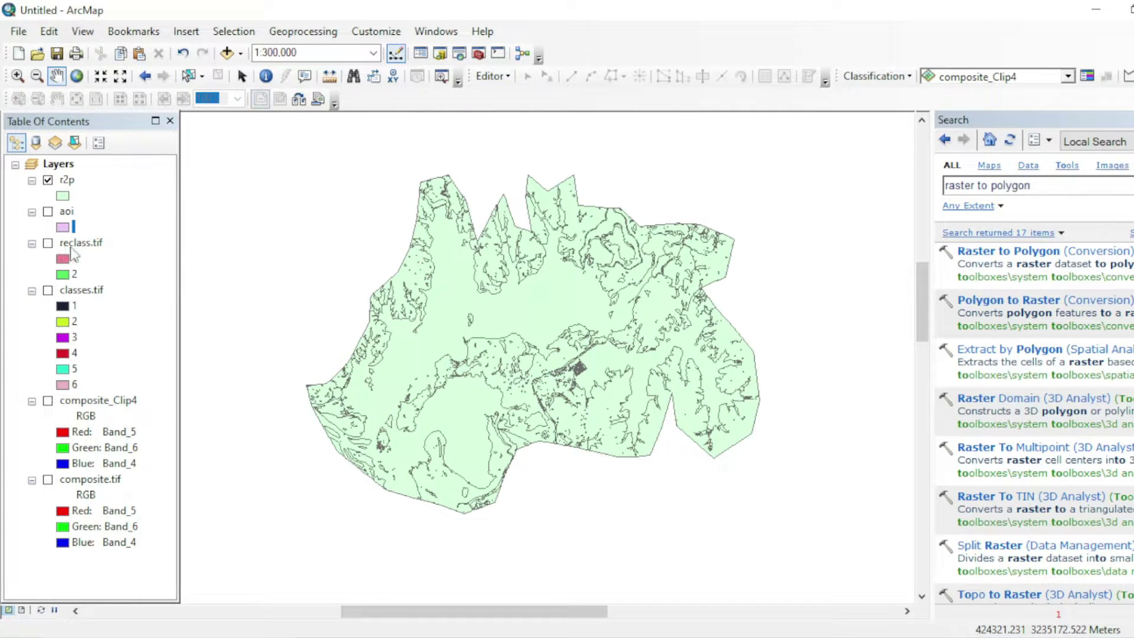
Open the attribute table of the r2p layer and examine the gridcode values of its polygons
{"action": "right_click", "coordinate": [66, 179]}
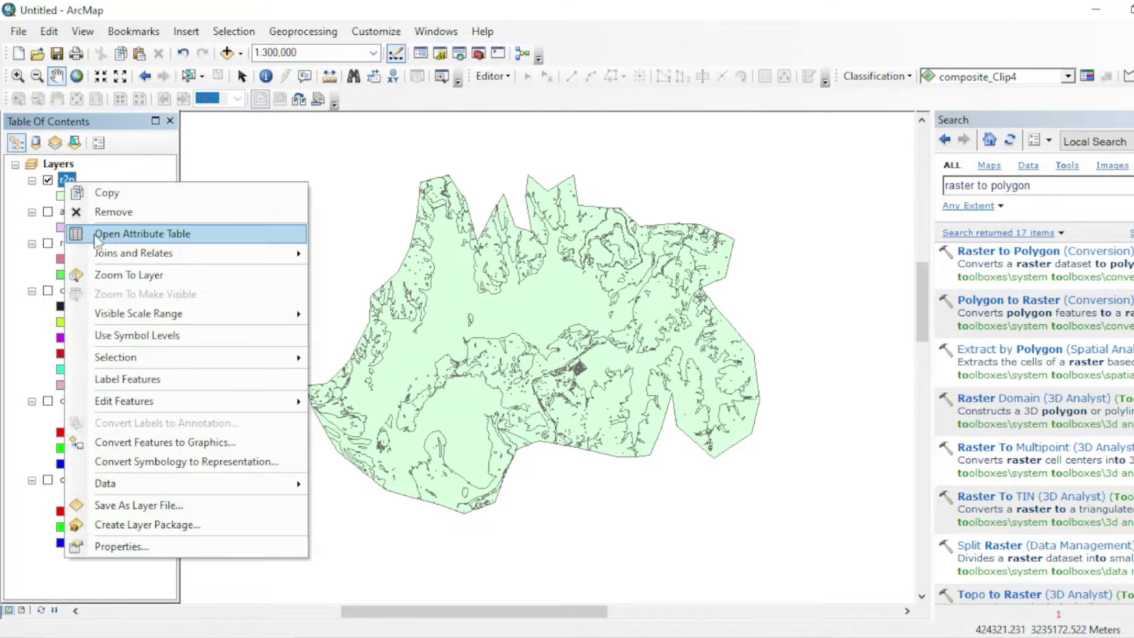
{"action": "left_click", "coordinate": [126, 235]}
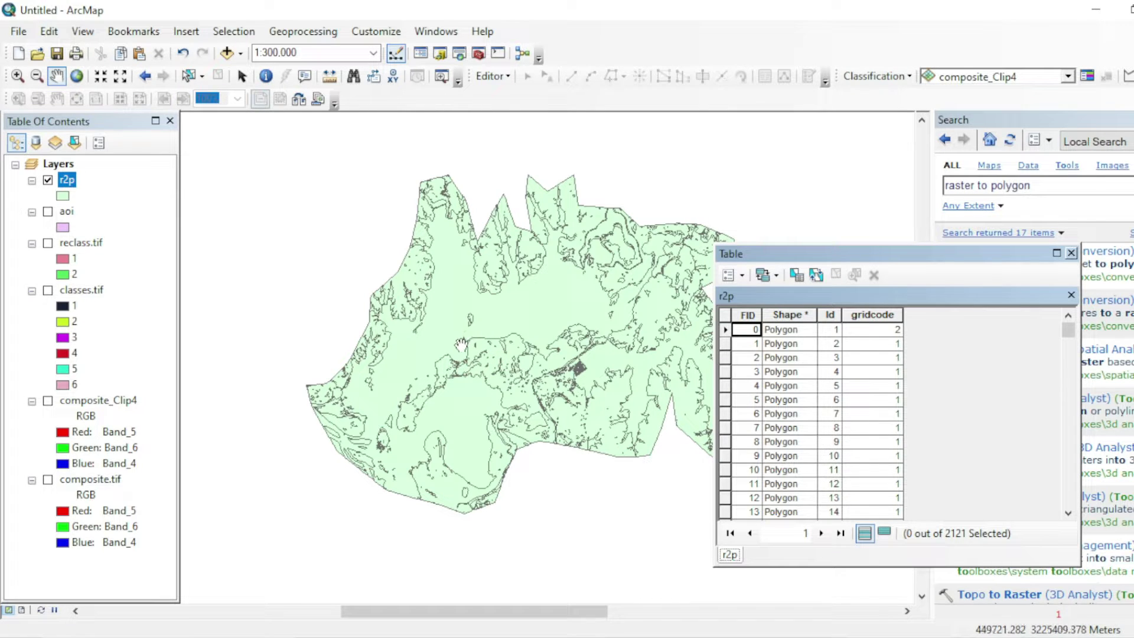
{"action": "left_click", "coordinate": [877, 332]}
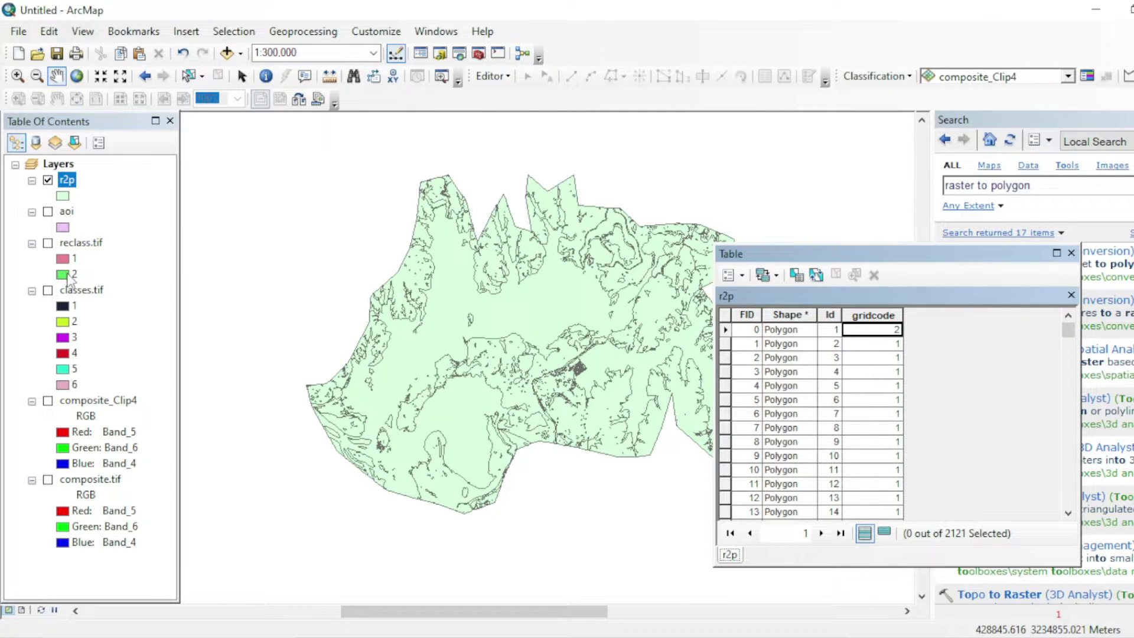
{"action": "left_click", "coordinate": [878, 372]}
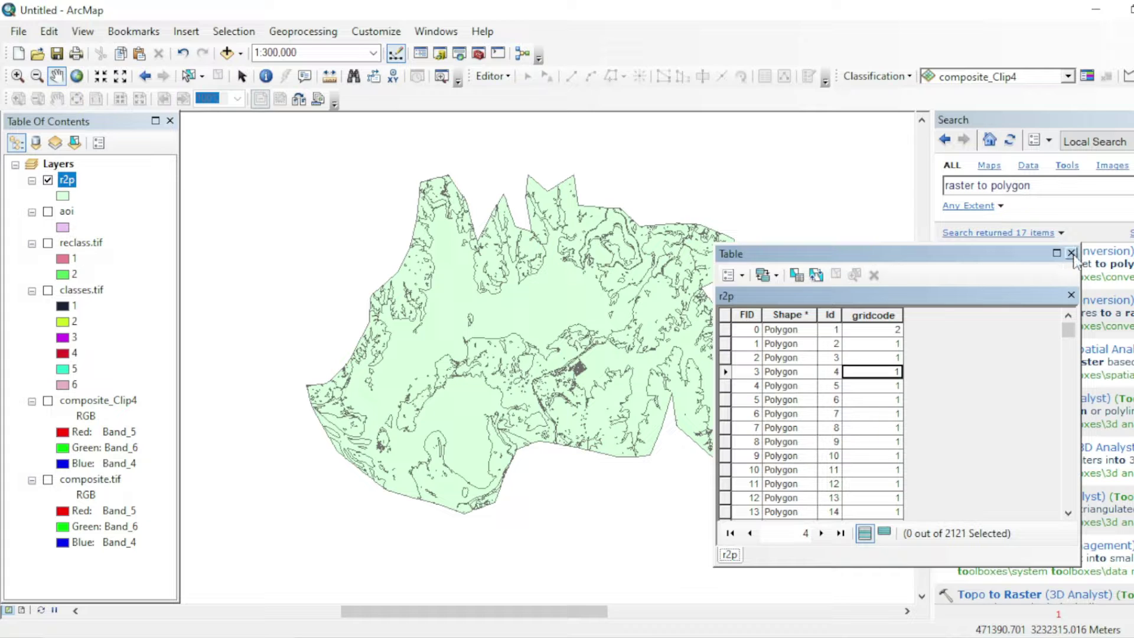
{"action": "scroll", "coordinate": [787, 401], "scroll_direction": "down", "scroll_amount": 7}
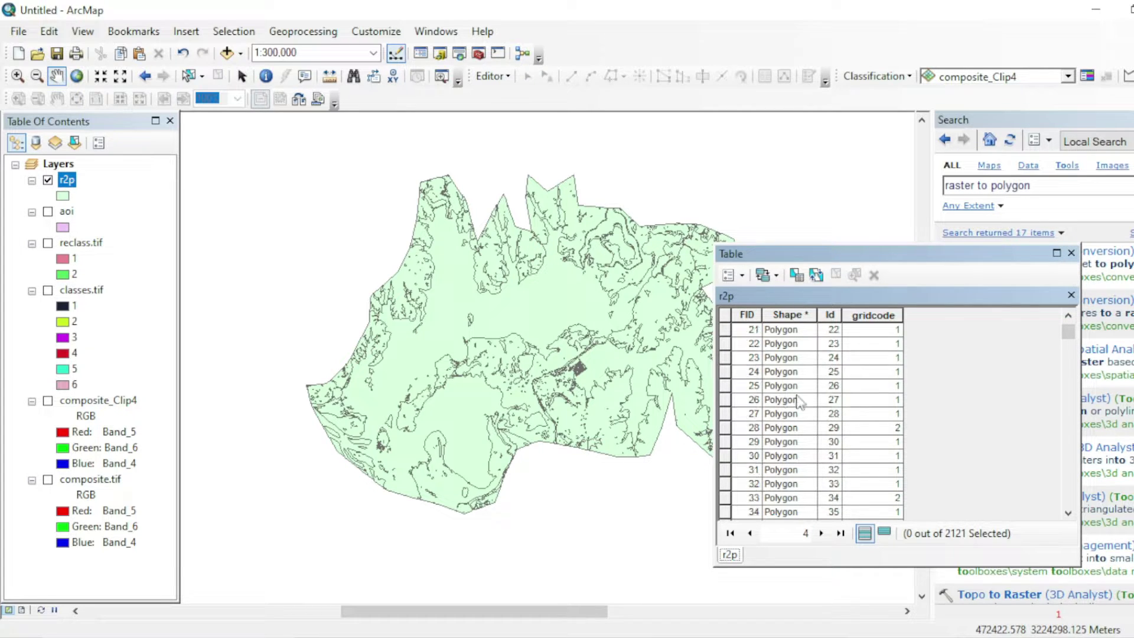
{"action": "scroll", "coordinate": [870, 387], "scroll_direction": "up", "scroll_amount": 2}
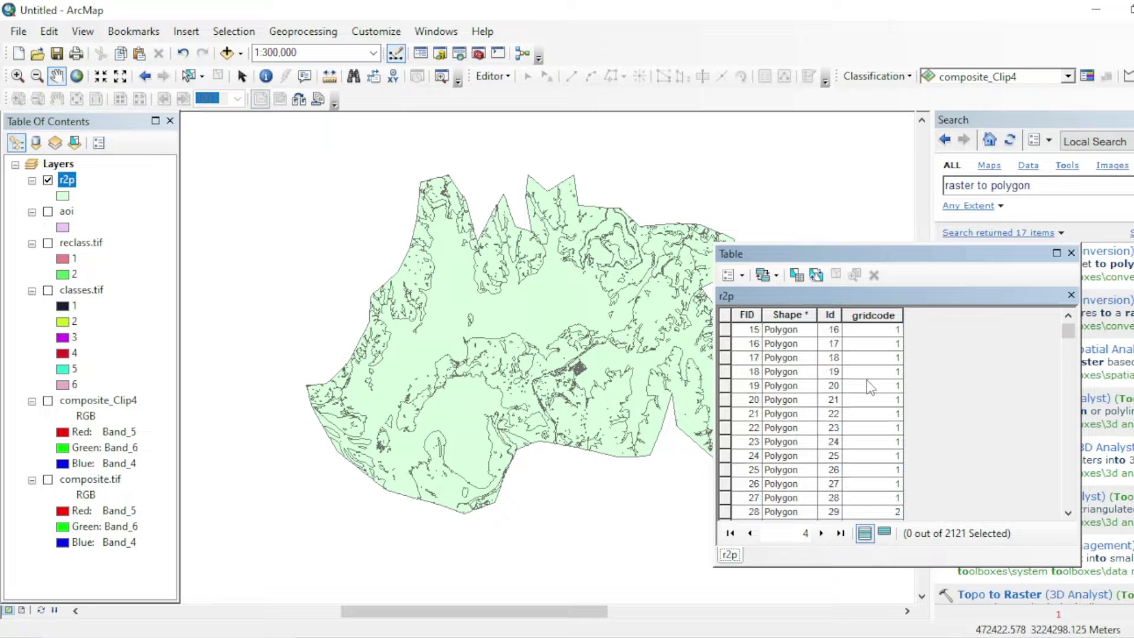
Return to the first records of the r2p attribute table and close it
{"action": "scroll", "coordinate": [882, 347], "scroll_direction": "up", "scroll_amount": 1}
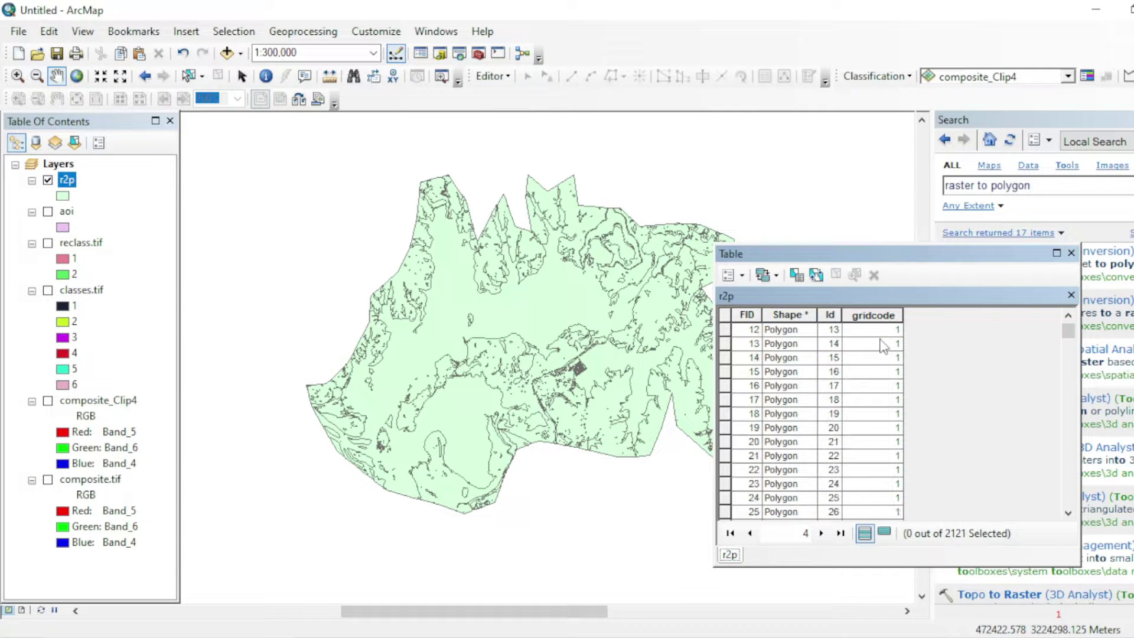
{"action": "scroll", "coordinate": [888, 357], "scroll_direction": "up", "scroll_amount": 4}
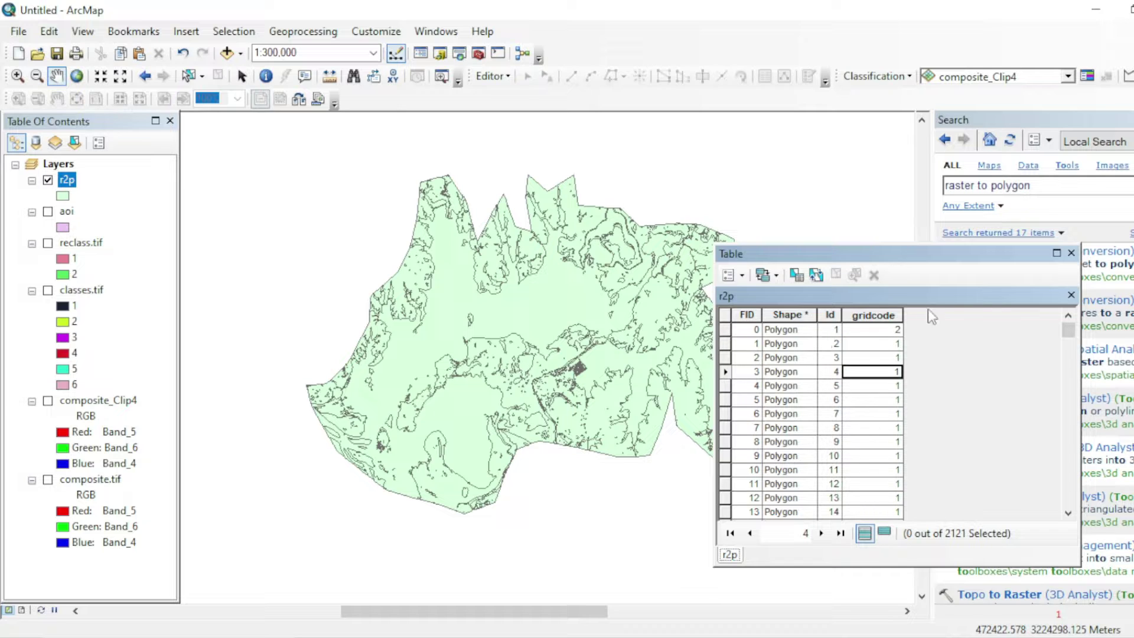
{"action": "left_click", "coordinate": [1070, 253]}
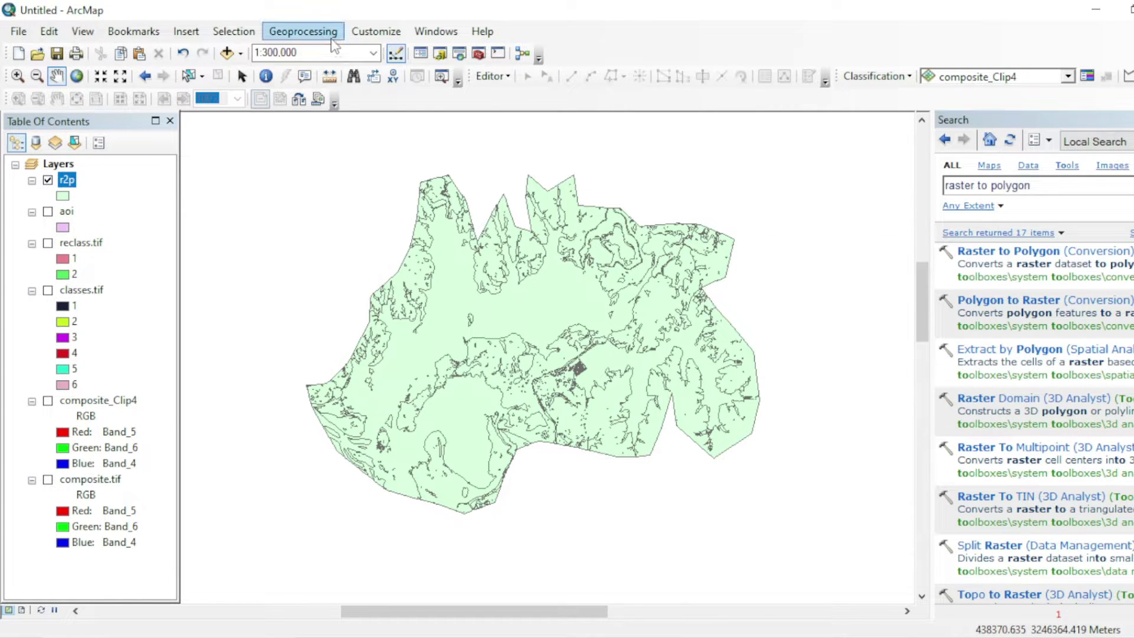
Open the Dissolve tool, use r2p as the input features and set the output to newdisolve.shp in the analysis folder
{"action": "left_click", "coordinate": [303, 31]}
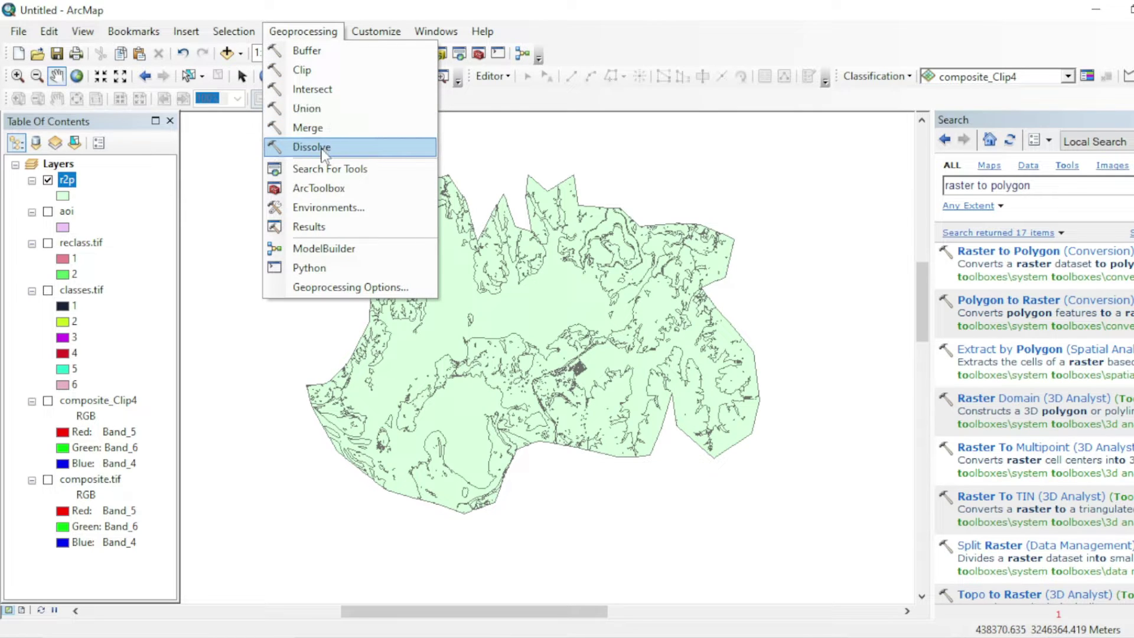
{"action": "left_click", "coordinate": [312, 147]}
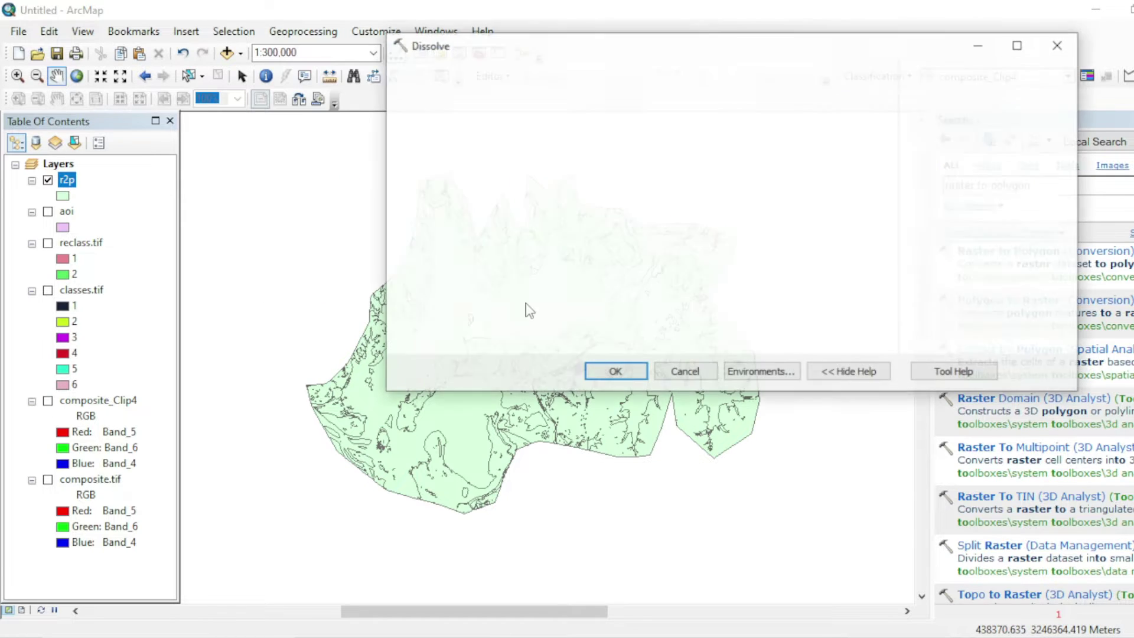
{"action": "left_click", "coordinate": [834, 94]}
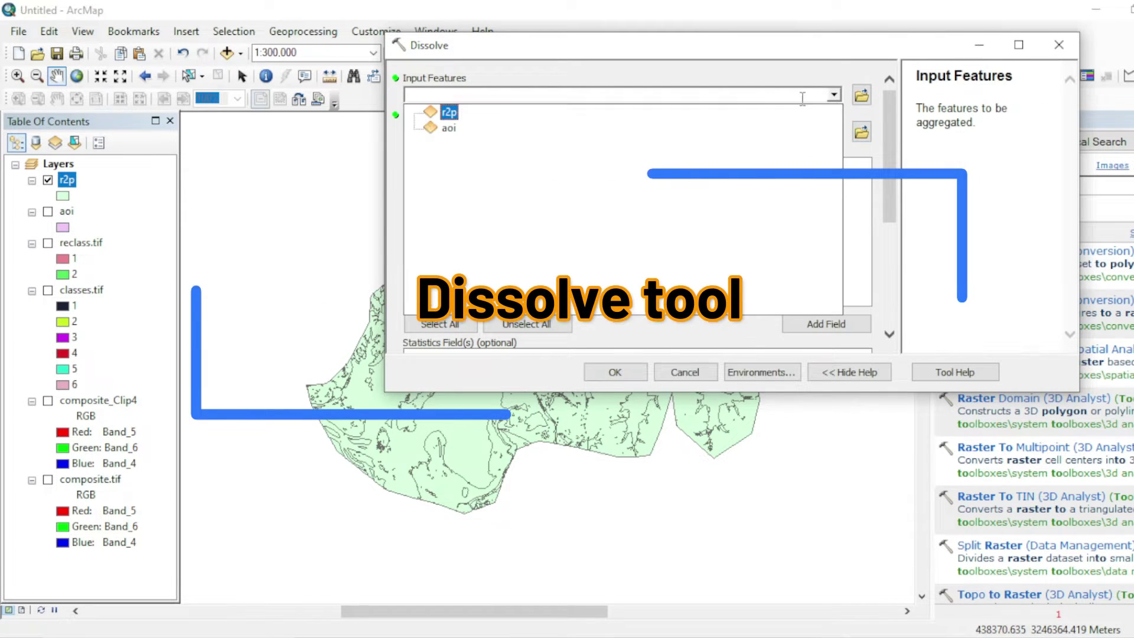
{"action": "left_click", "coordinate": [449, 112]}
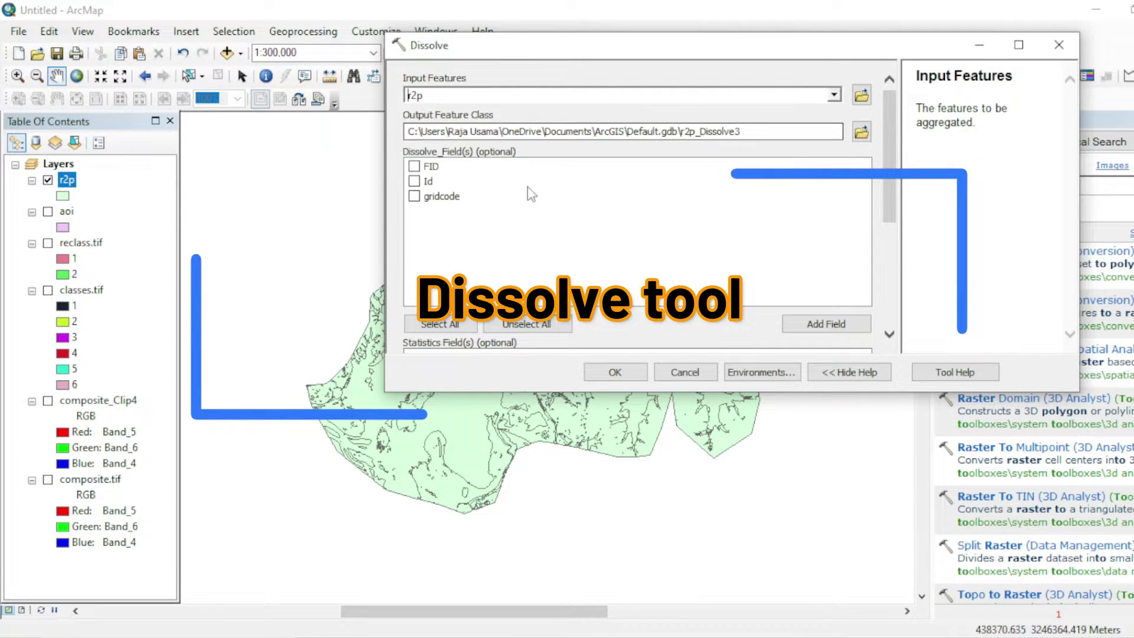
{"action": "left_click", "coordinate": [861, 131]}
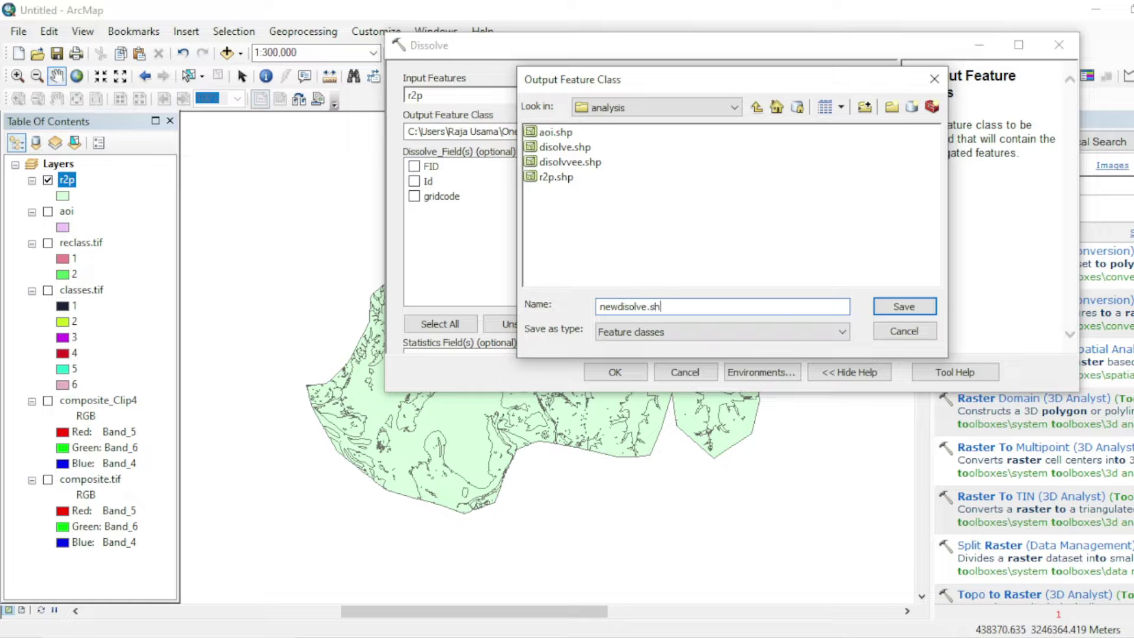
{"action": "key", "text": "Return"}
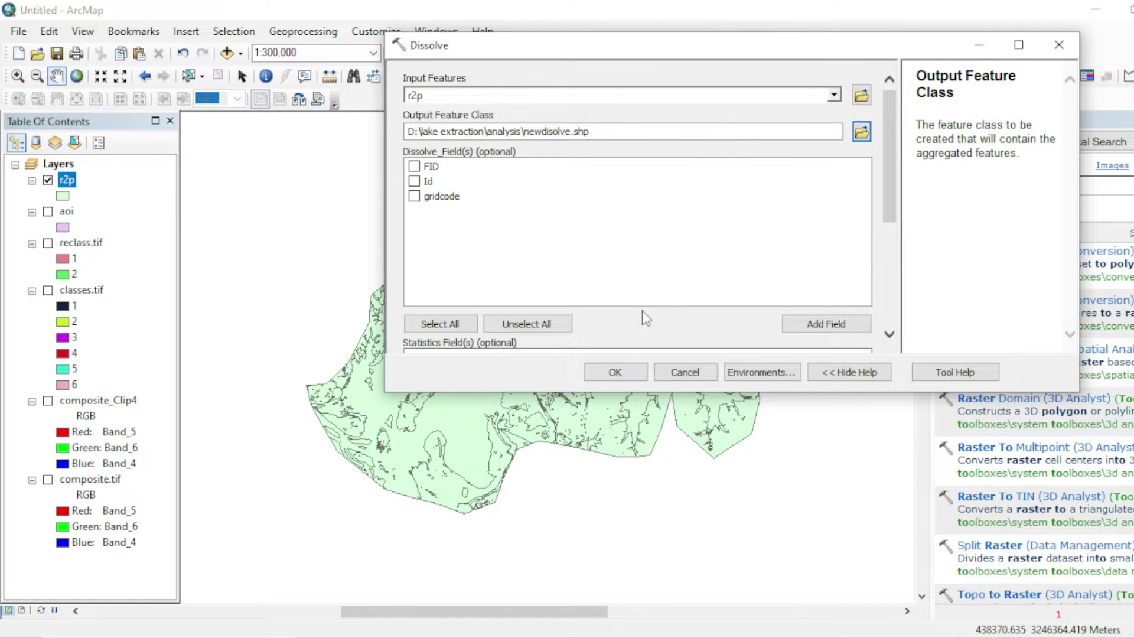
Run the dissolve on the gridcode field and hide the r2p layer
{"action": "left_click", "coordinate": [414, 197]}
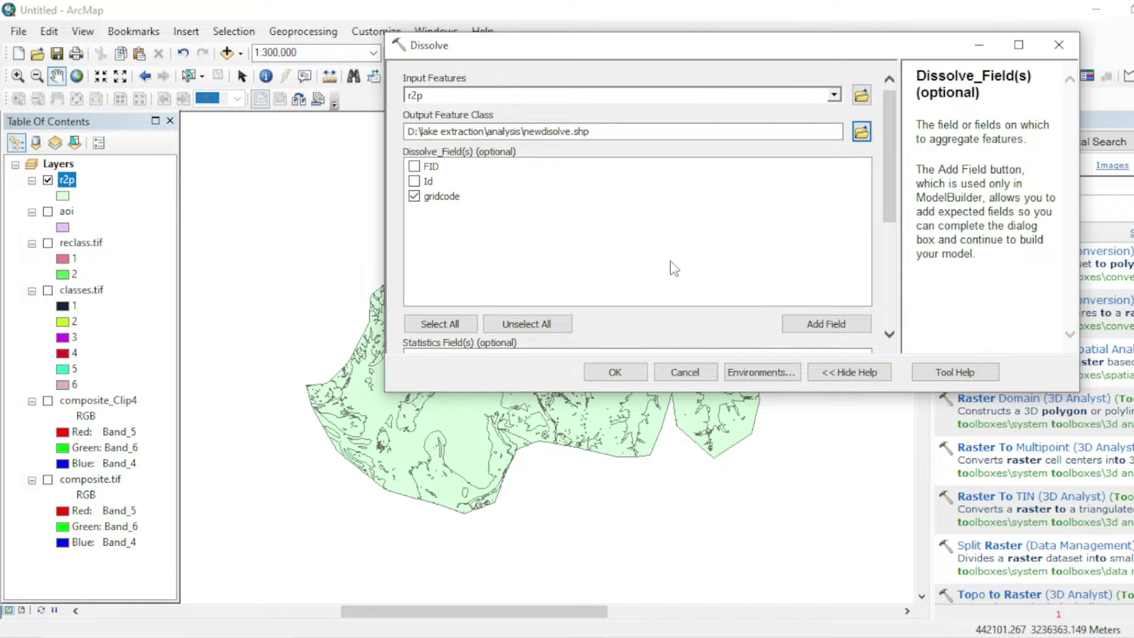
{"action": "left_click", "coordinate": [636, 365]}
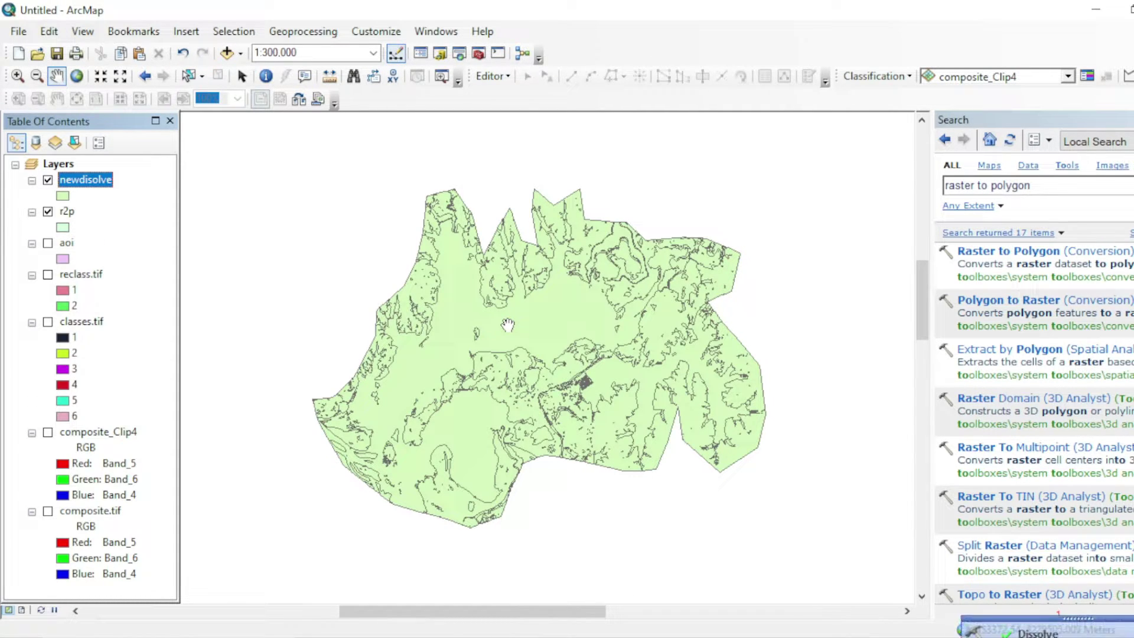
{"action": "left_click", "coordinate": [48, 211]}
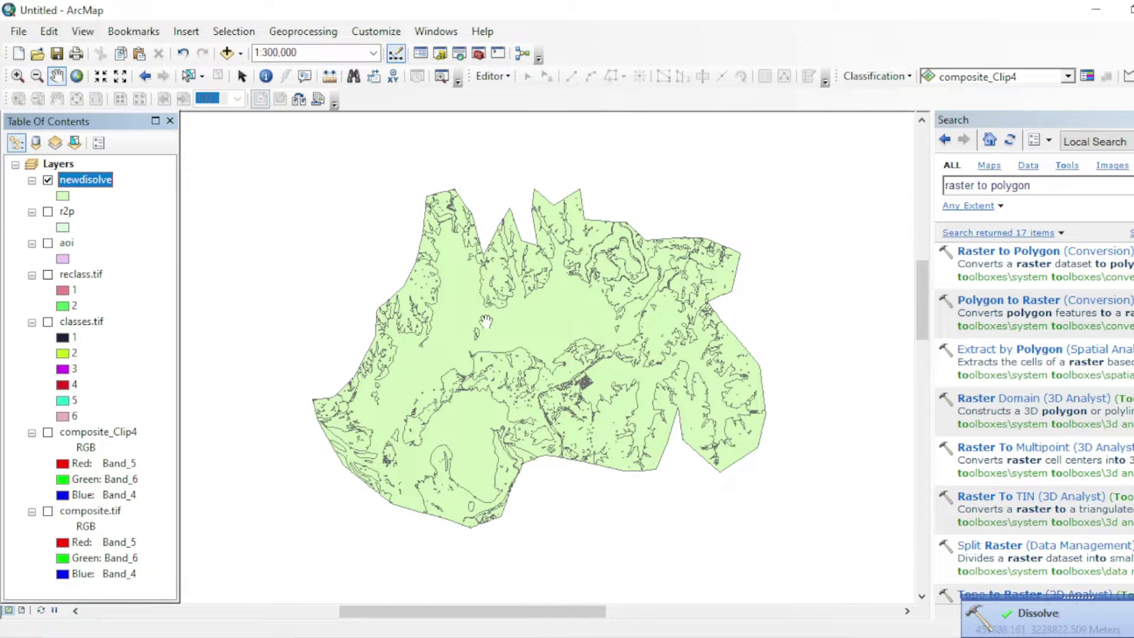
{"action": "left_click_drag", "start_coordinate": [490, 316], "coordinate": [495, 300]}
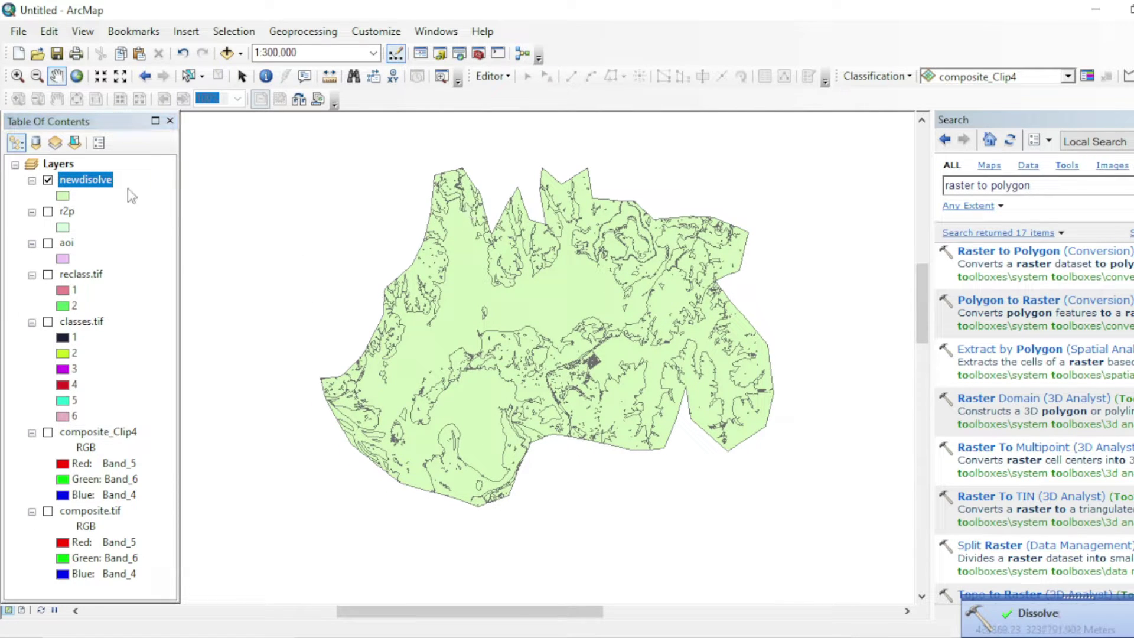
Open the newdisolve attribute table, highlight each gridcode record in turn to compare them on the map, and clear the selection
{"action": "right_click", "coordinate": [98, 185]}
{"action": "left_click", "coordinate": [154, 225]}
{"action": "left_click", "coordinate": [725, 329]}
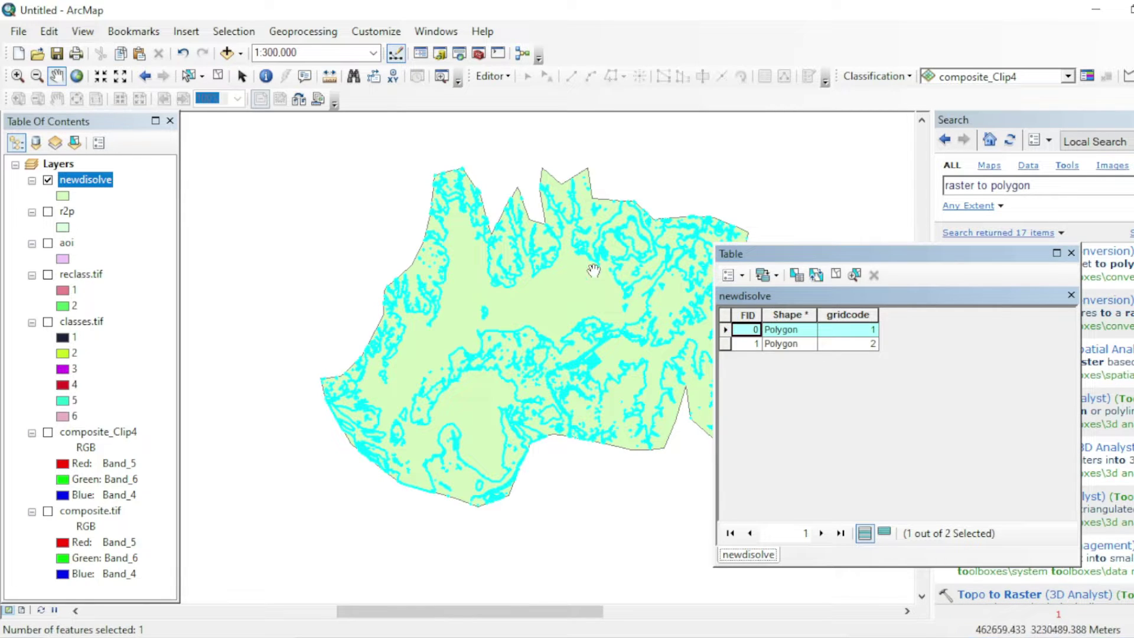
{"action": "left_click", "coordinate": [725, 344]}
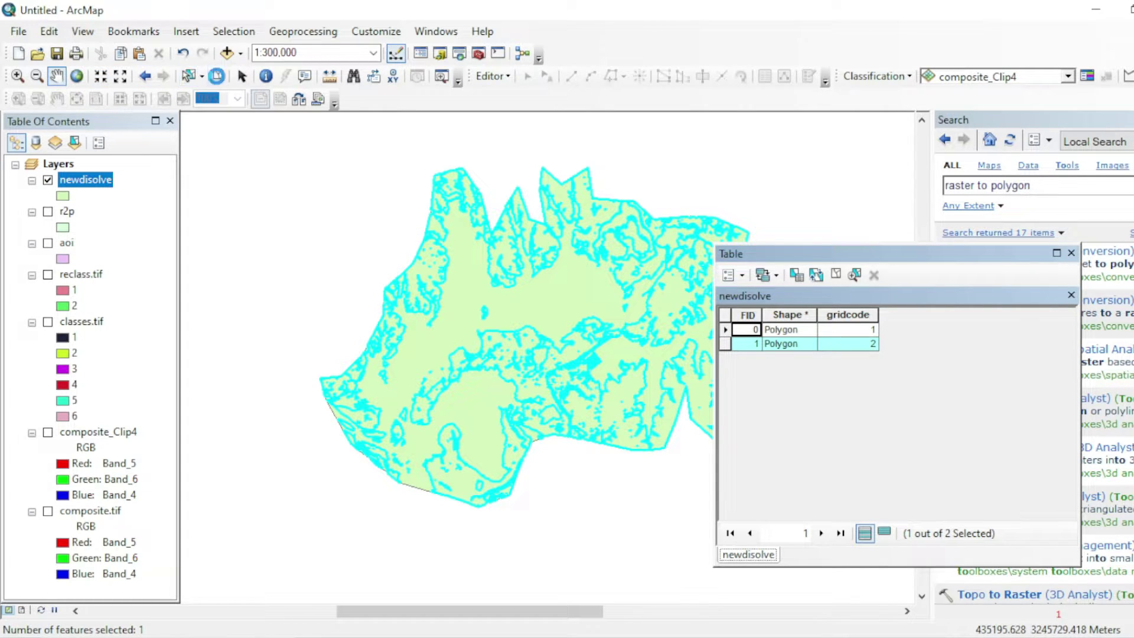
{"action": "left_click", "coordinate": [218, 75]}
Select the gridcode 1 record in the newdisolve attribute table and close the table
{"action": "right_click", "coordinate": [94, 179]}
{"action": "left_click", "coordinate": [171, 228]}
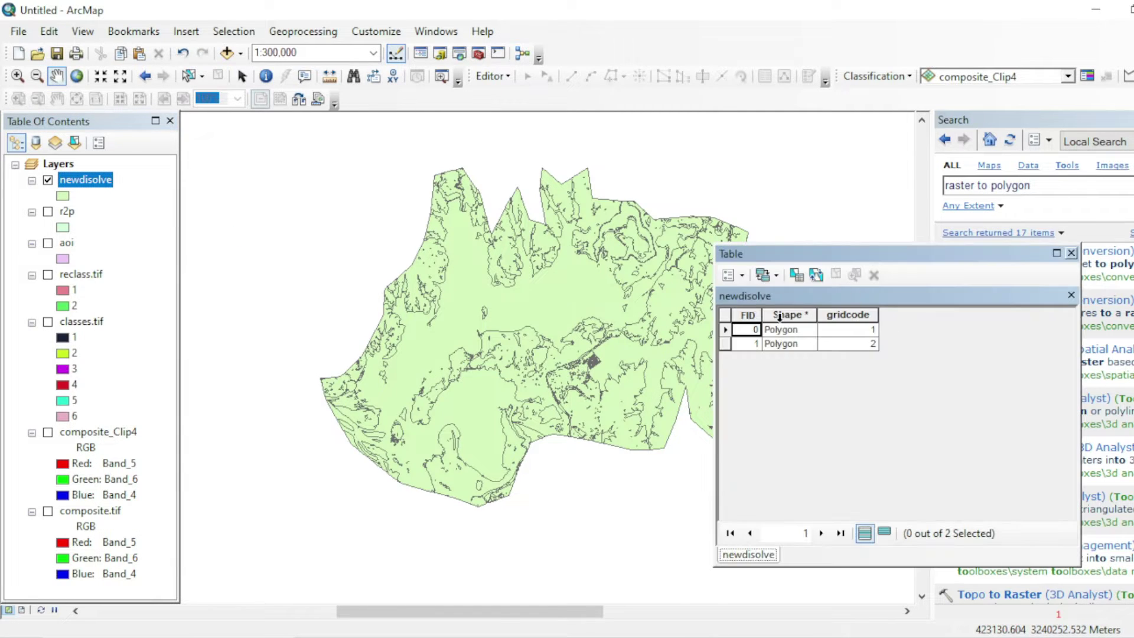
{"action": "left_click", "coordinate": [725, 329]}
{"action": "left_click", "coordinate": [1070, 253]}
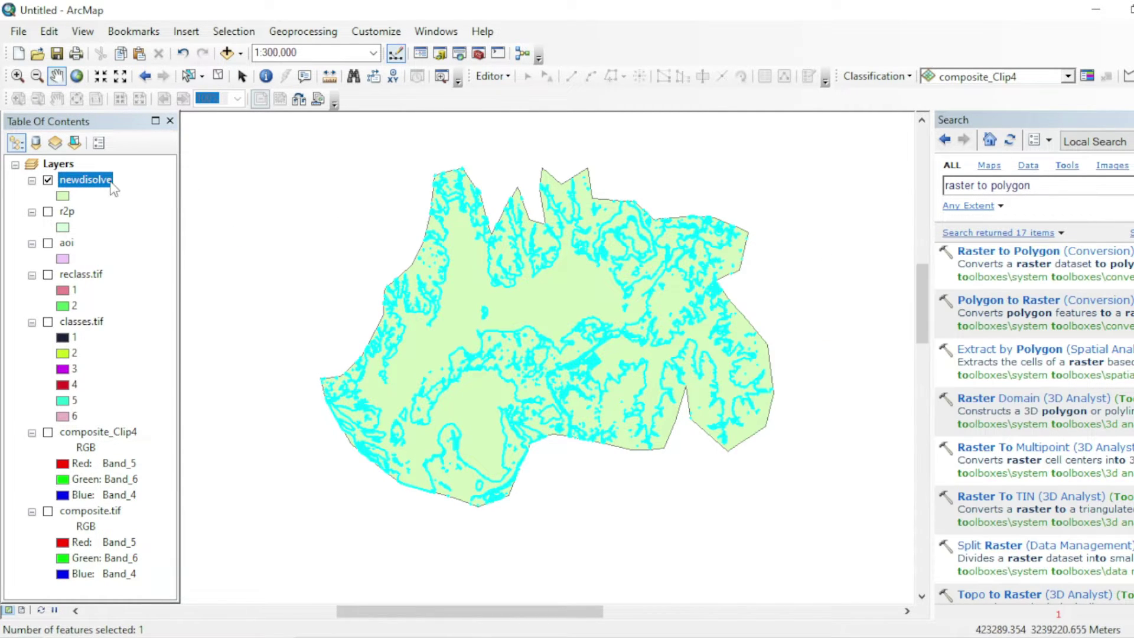
Create a new layer from the selected newdisolve feature and hide the original newdisolve layer
{"action": "right_click", "coordinate": [96, 179]}
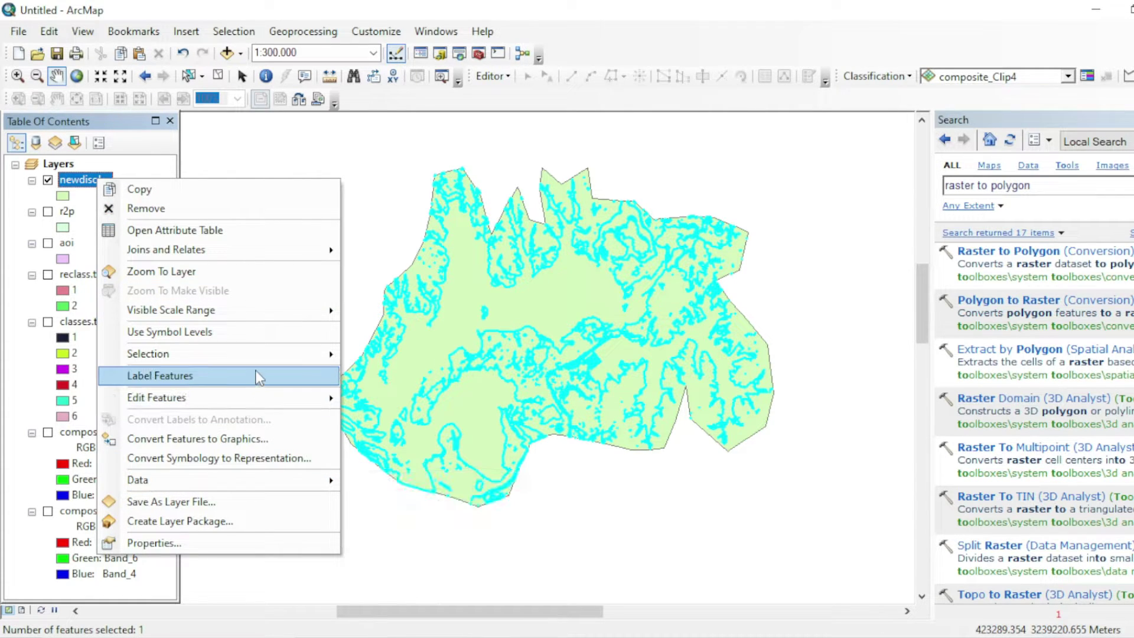
{"action": "mouse_move", "coordinate": [319, 353]}
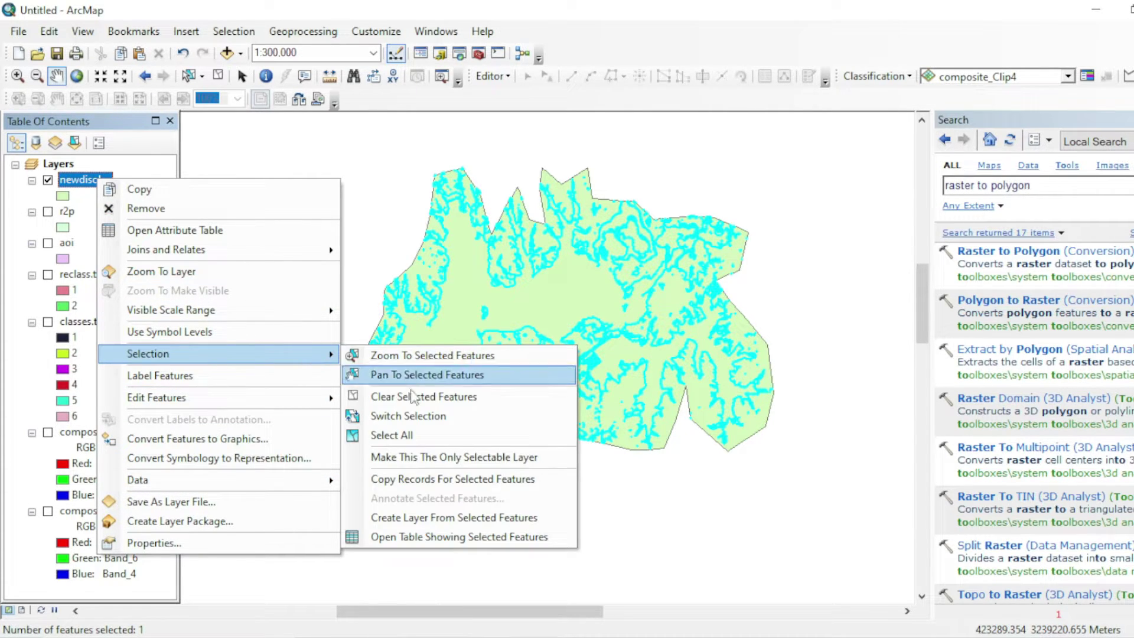
{"action": "left_click", "coordinate": [418, 518]}
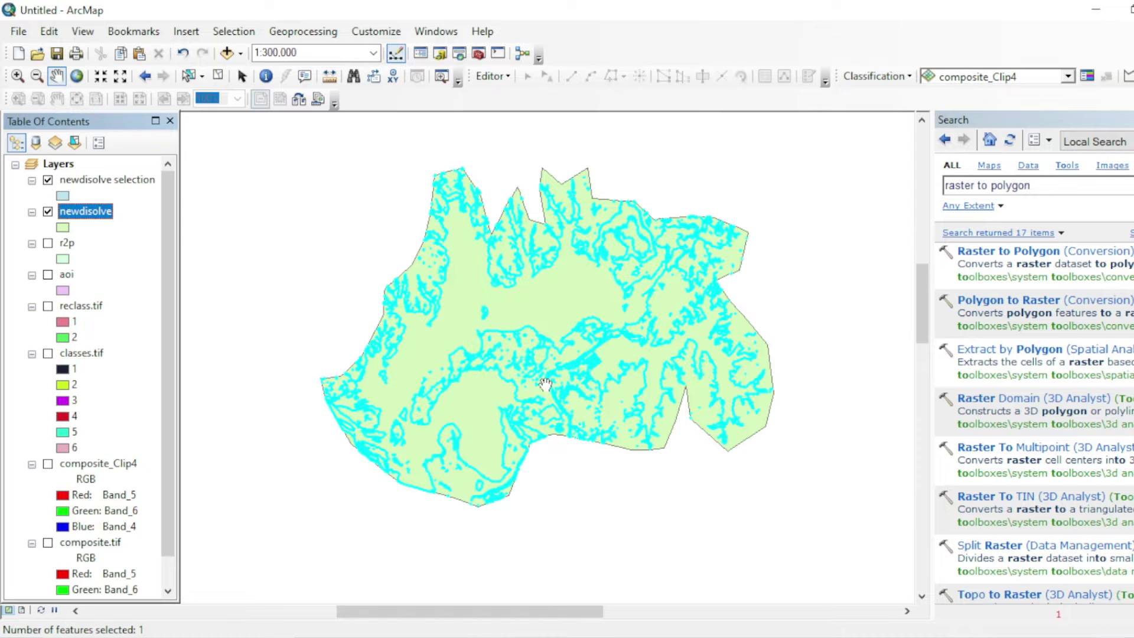
{"action": "left_click", "coordinate": [47, 212]}
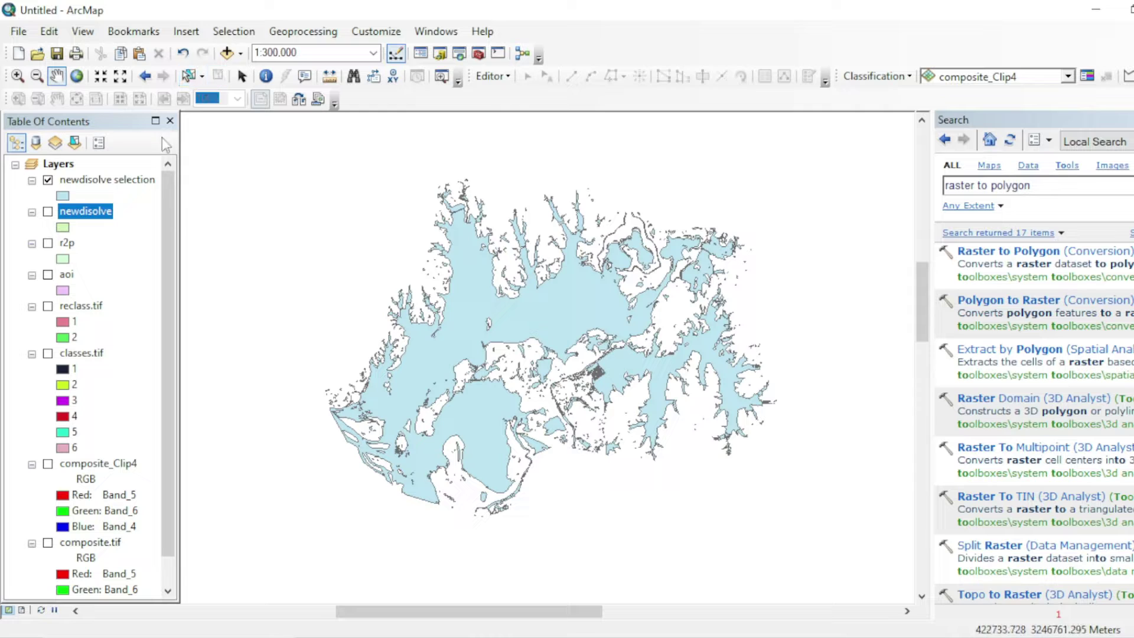
{"action": "left_click_drag", "start_coordinate": [473, 297], "coordinate": [478, 277]}
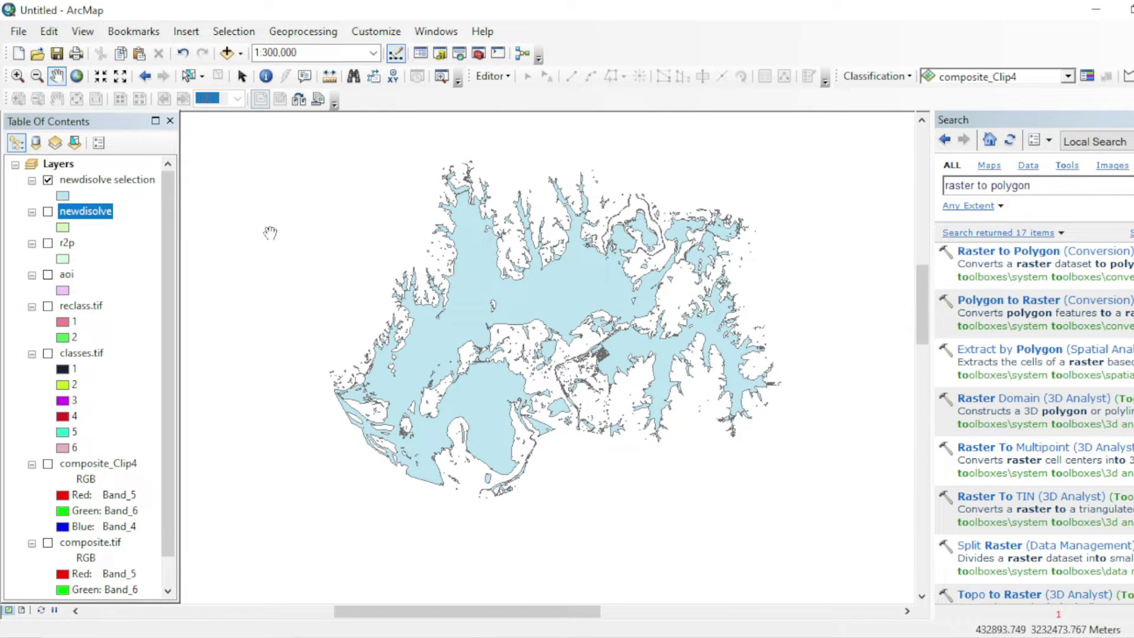
{"action": "right_click", "coordinate": [82, 179]}
{"action": "left_click_drag", "start_coordinate": [387, 242], "coordinate": [380, 240]}
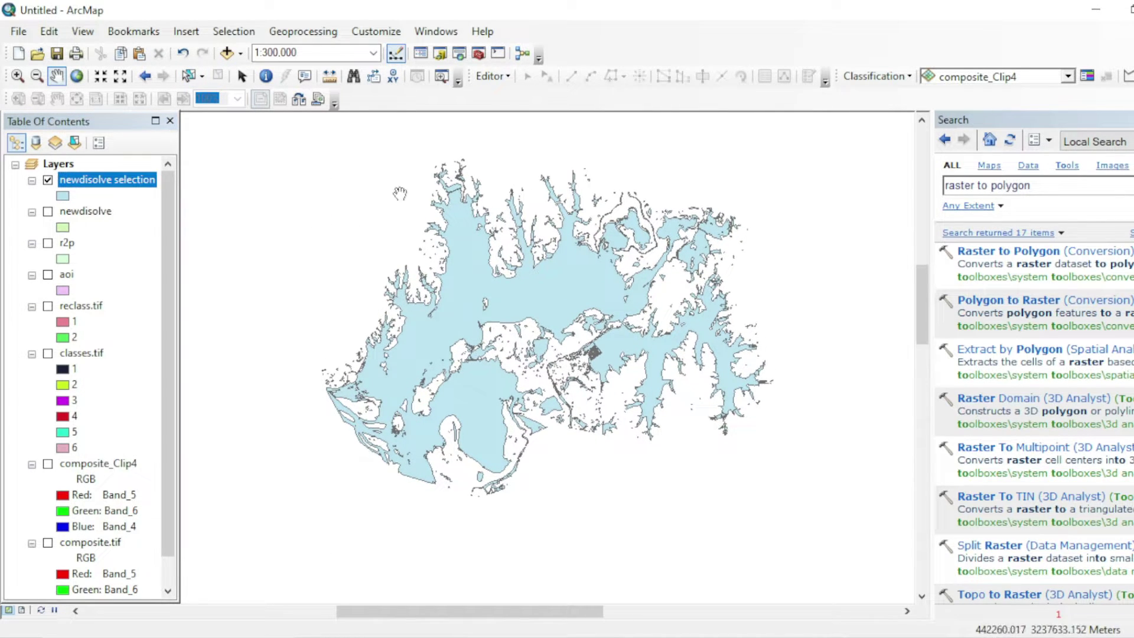
{"action": "left_click_drag", "start_coordinate": [373, 192], "coordinate": [375, 196]}
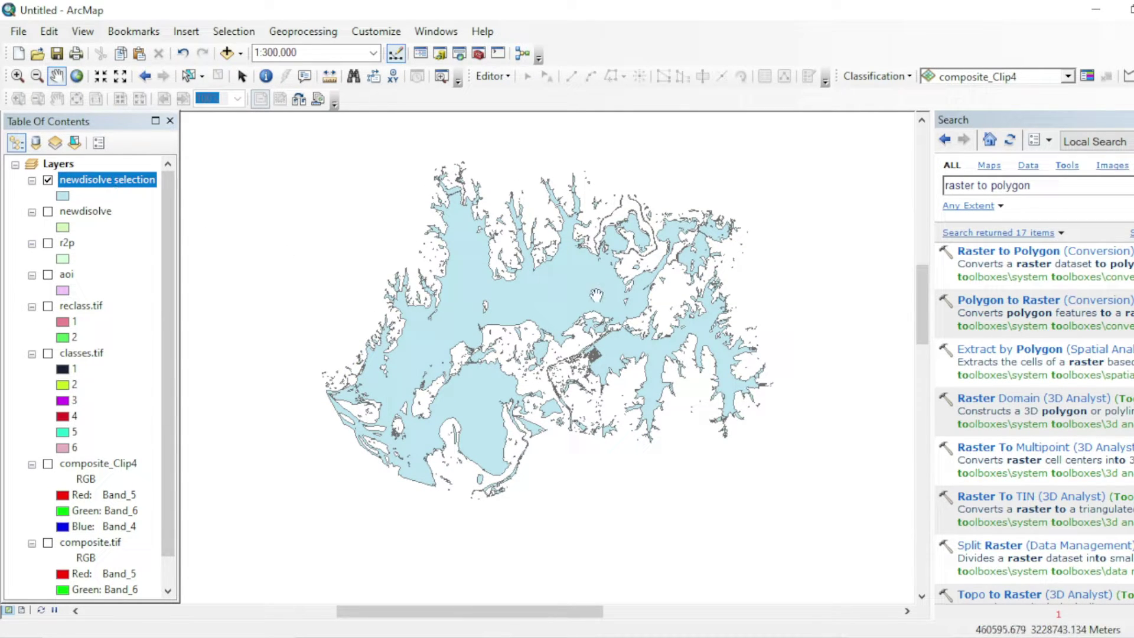
{"action": "left_click_drag", "start_coordinate": [597, 294], "coordinate": [589, 306]}
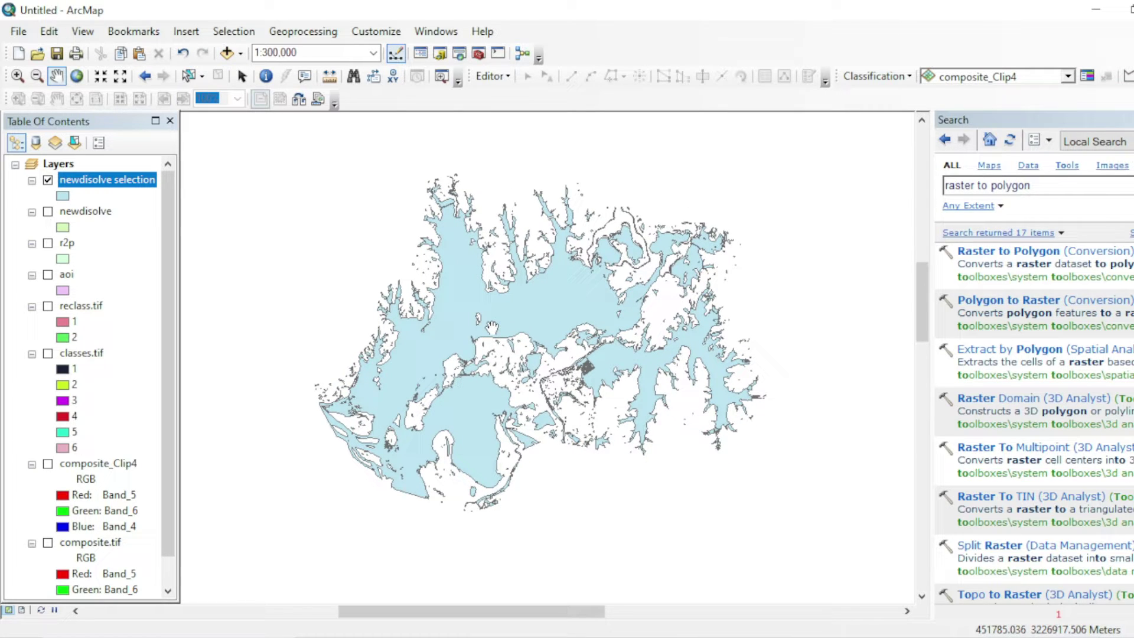
{"action": "left_click_drag", "start_coordinate": [490, 322], "coordinate": [506, 312]}
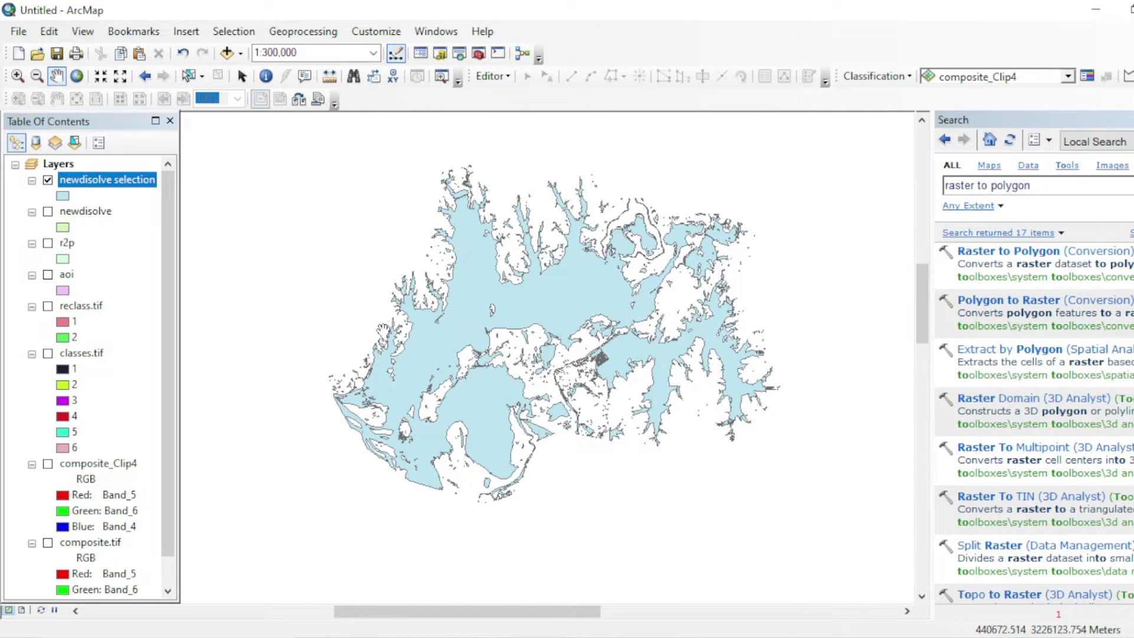
Give the newdisolve selection layer a dark navy blue fill with no outline color
{"action": "left_click", "coordinate": [63, 195]}
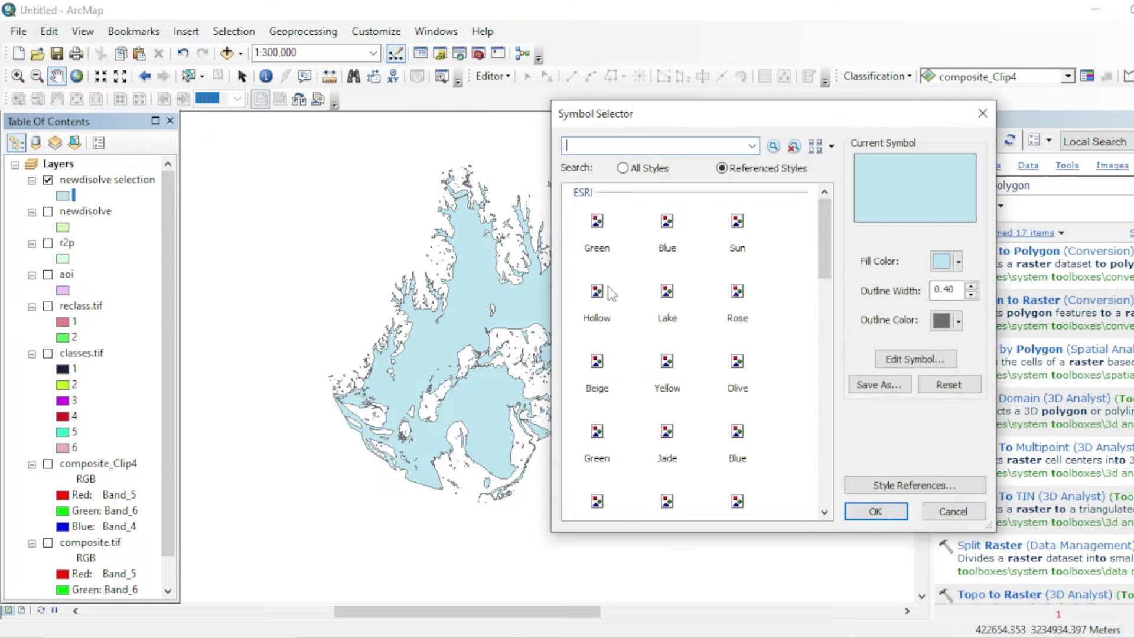
{"action": "left_click", "coordinate": [944, 261]}
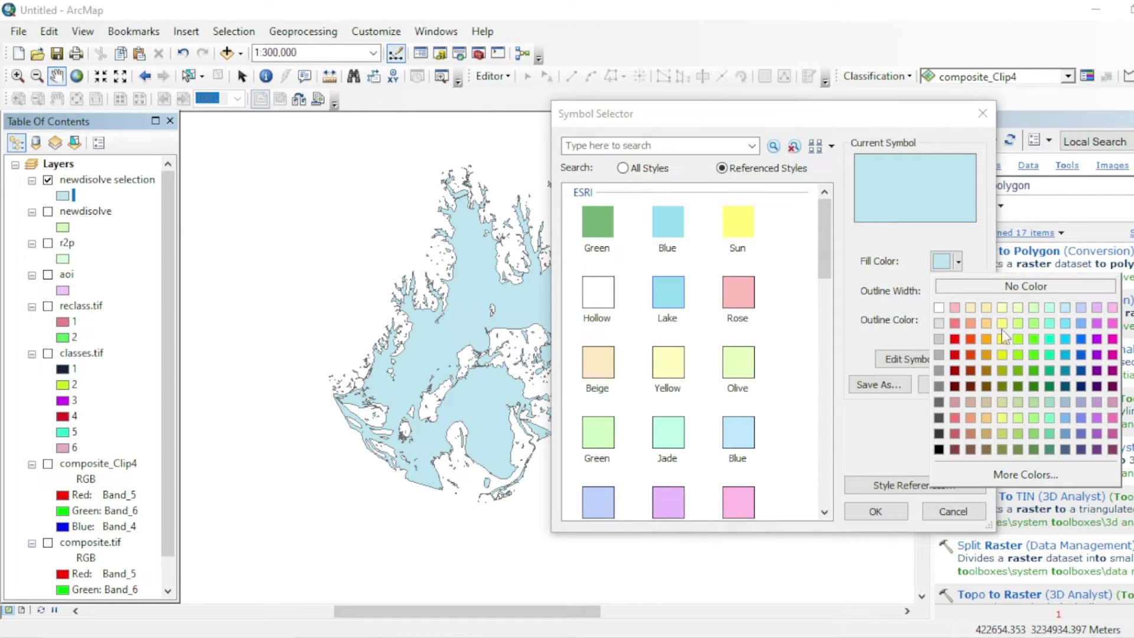
{"action": "left_click", "coordinate": [1080, 386]}
{"action": "left_click", "coordinate": [945, 320]}
{"action": "left_click", "coordinate": [984, 345]}
{"action": "left_click", "coordinate": [880, 511]}
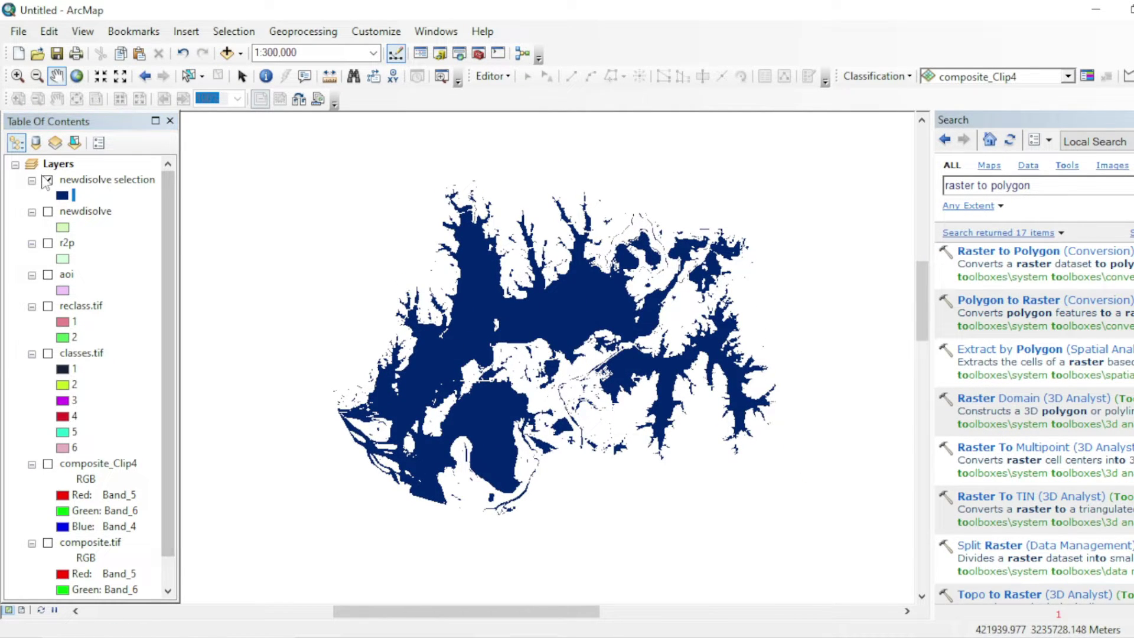
Check the projected coordinate system in the source properties of the newdisolve selection layer
{"action": "right_click", "coordinate": [81, 184]}
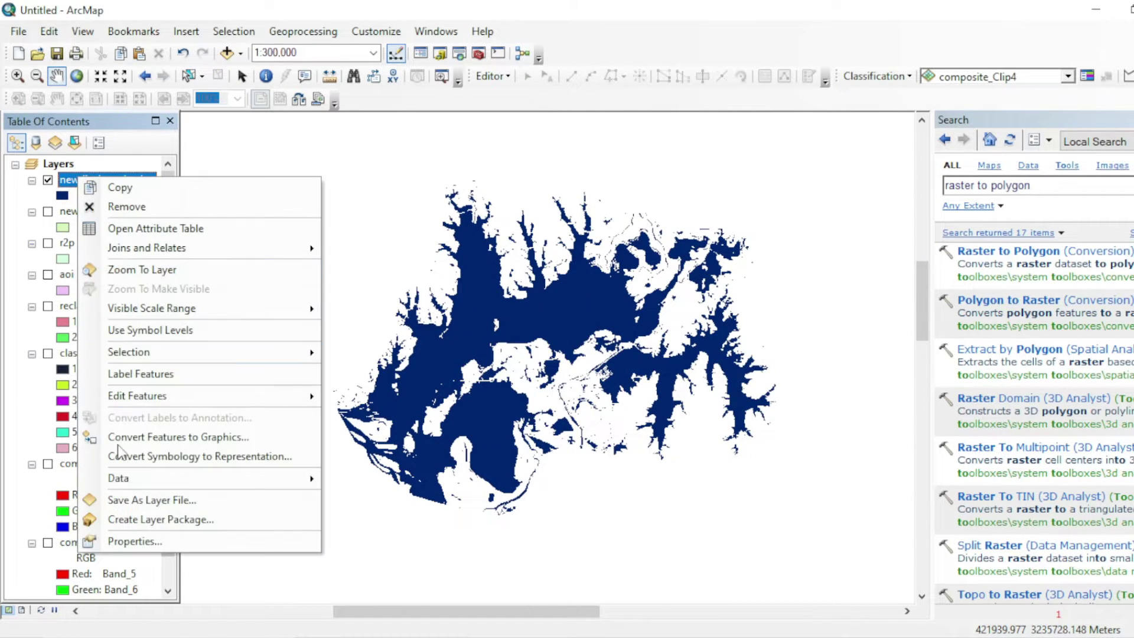
{"action": "left_click", "coordinate": [137, 539]}
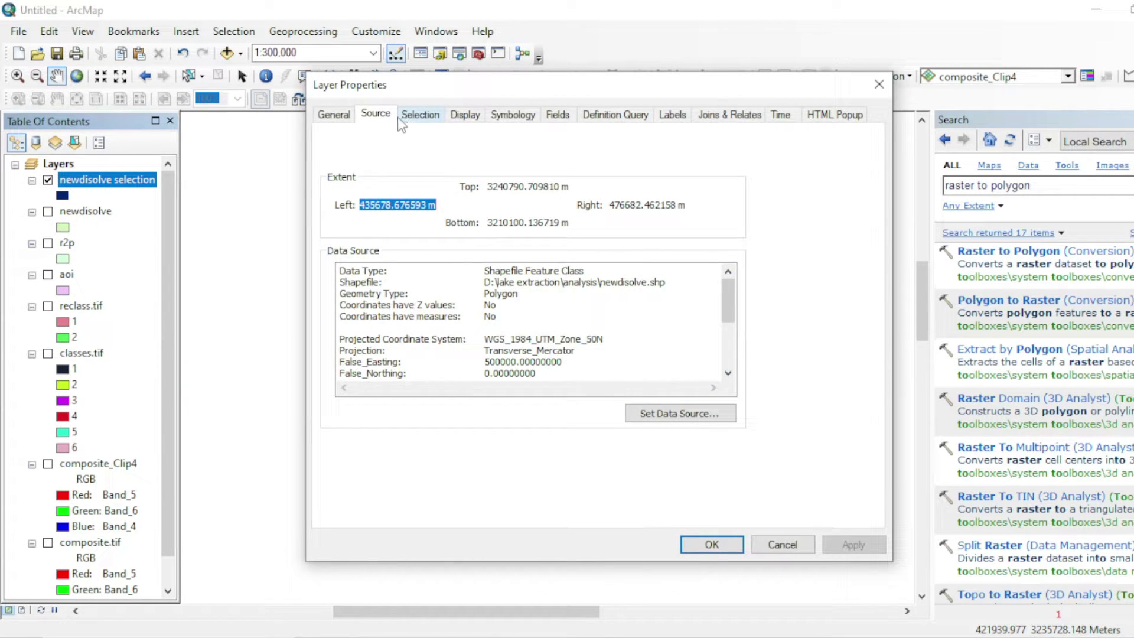
{"action": "left_click_drag", "start_coordinate": [486, 341], "coordinate": [606, 338]}
{"action": "left_click", "coordinate": [590, 352]}
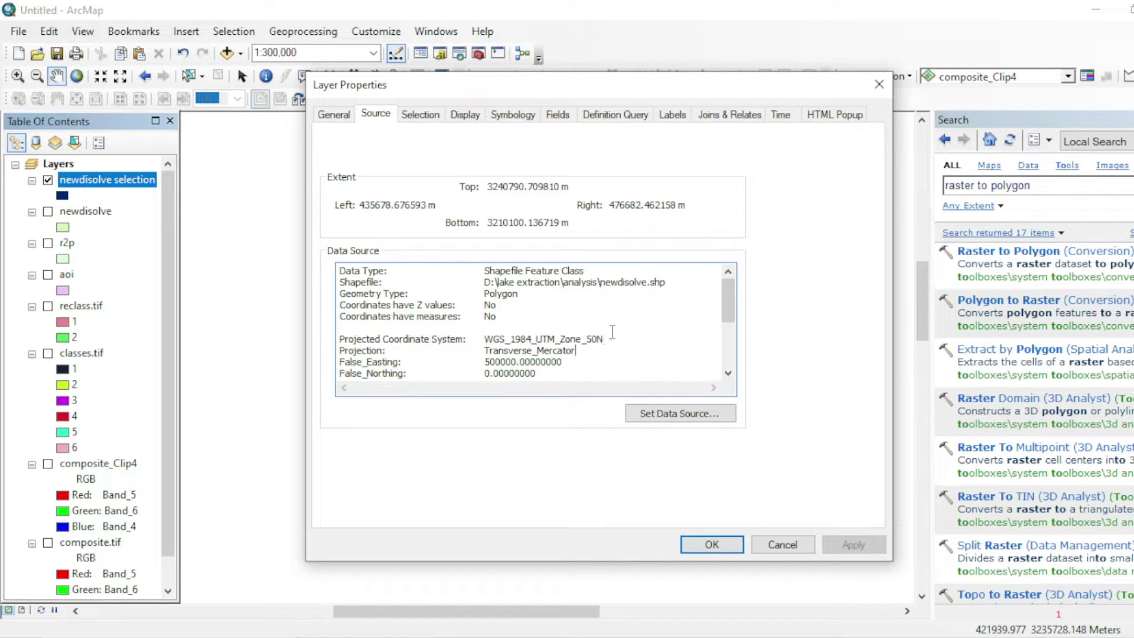
{"action": "left_click", "coordinate": [880, 87]}
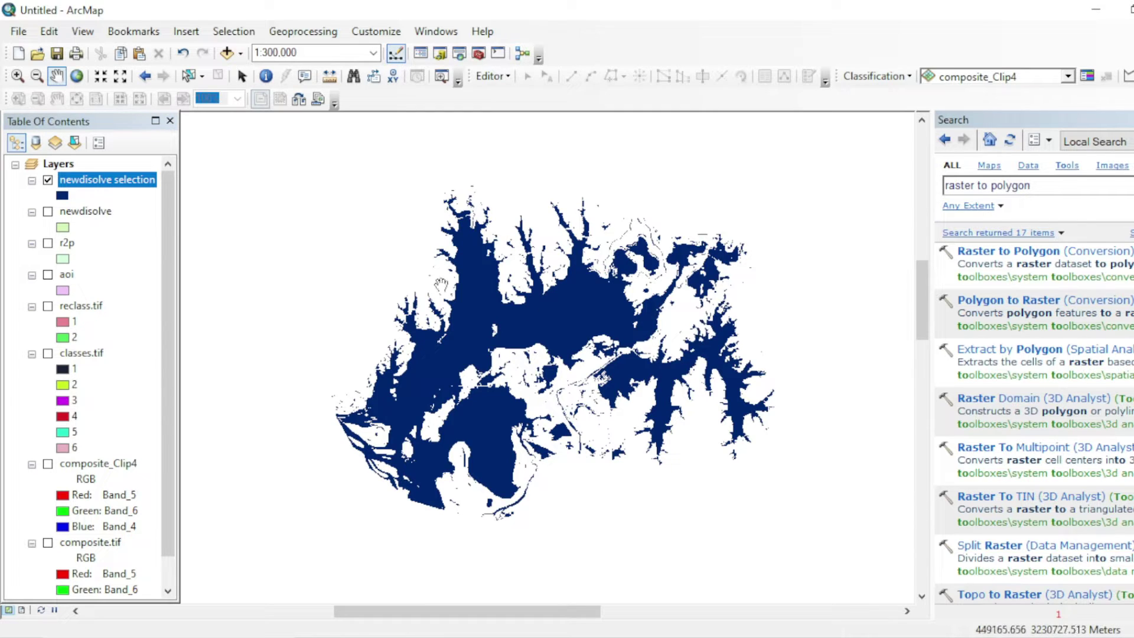
Add a Double field named Area_sqkm to the newdisolve selection layer's attribute table
{"action": "right_click", "coordinate": [127, 177]}
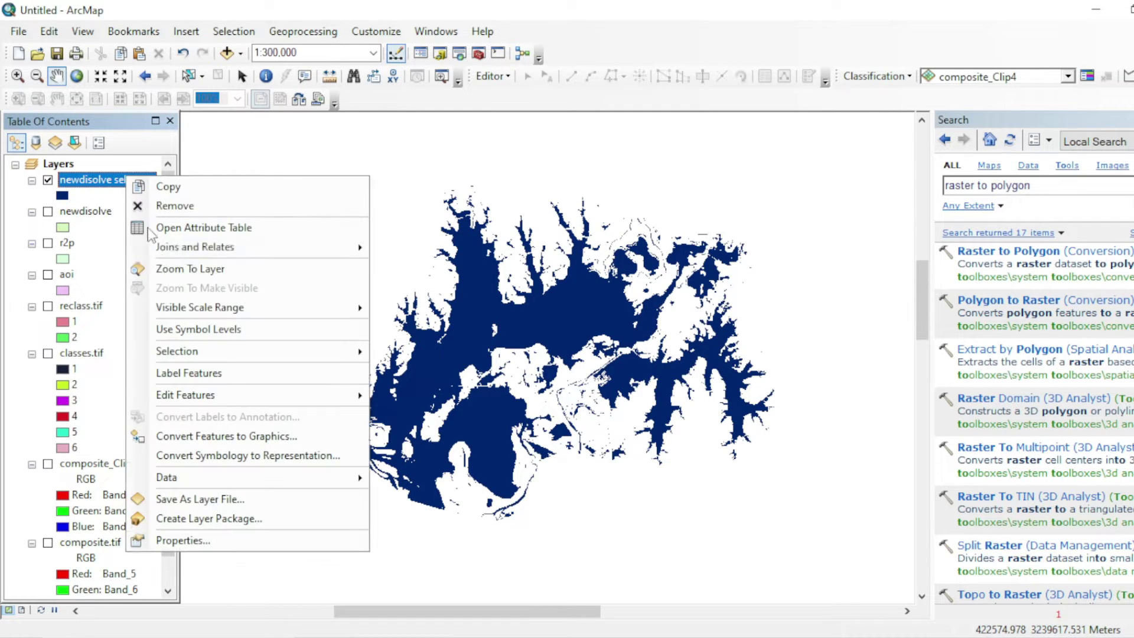
{"action": "left_click", "coordinate": [197, 224]}
{"action": "left_click", "coordinate": [741, 275]}
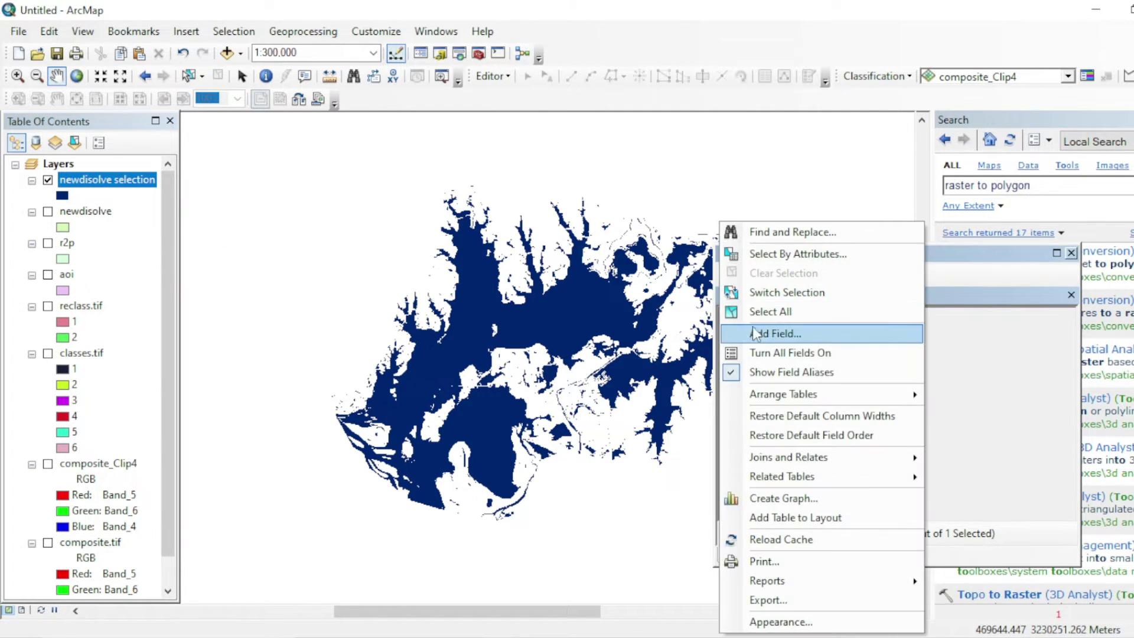
{"action": "left_click", "coordinate": [777, 334]}
{"action": "type", "text": "Area_sqkm"}
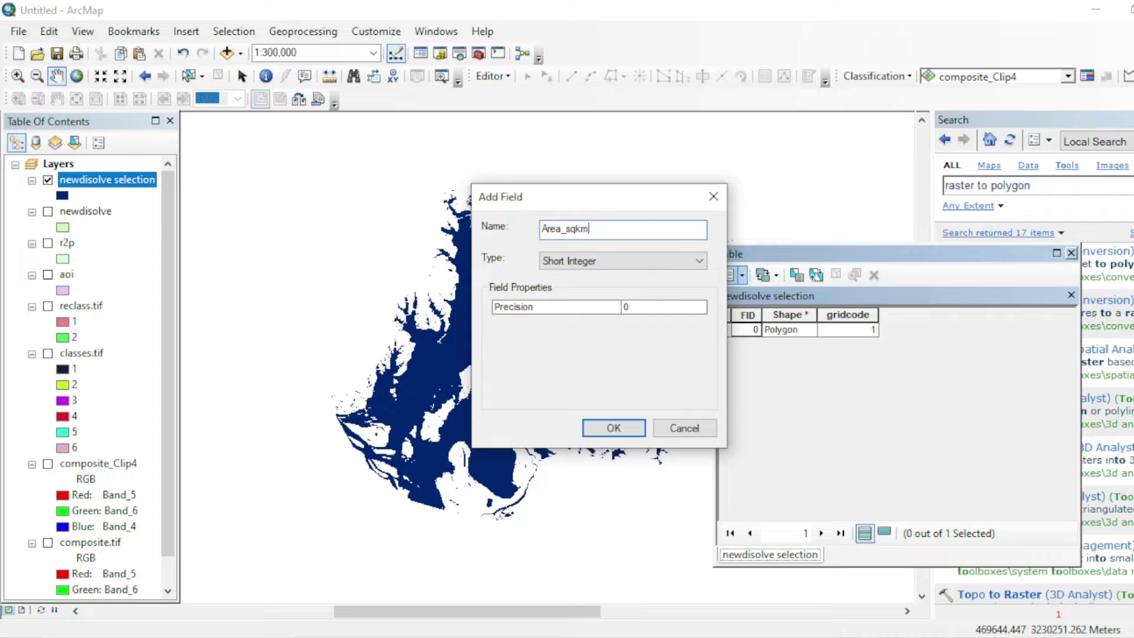
{"action": "left_click", "coordinate": [684, 263]}
{"action": "left_click", "coordinate": [608, 313]}
{"action": "left_click", "coordinate": [614, 427]}
Calculate the Area_sqkm field's geometry as area in square kilometers, using the data source's coordinate system
{"action": "right_click", "coordinate": [962, 318]}
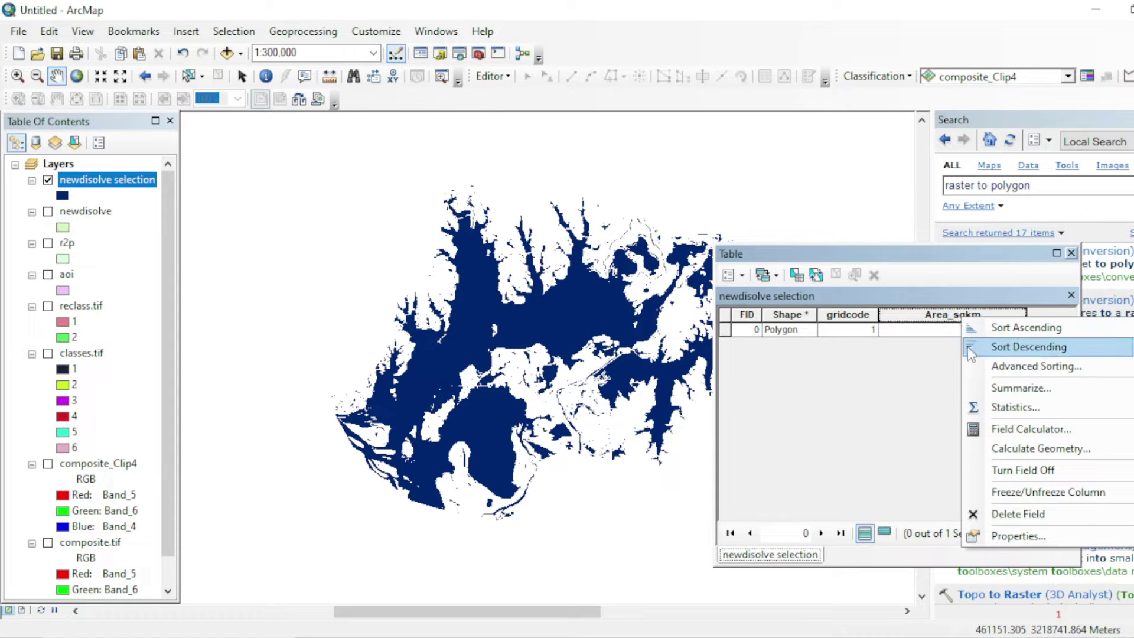
{"action": "left_click", "coordinate": [994, 448]}
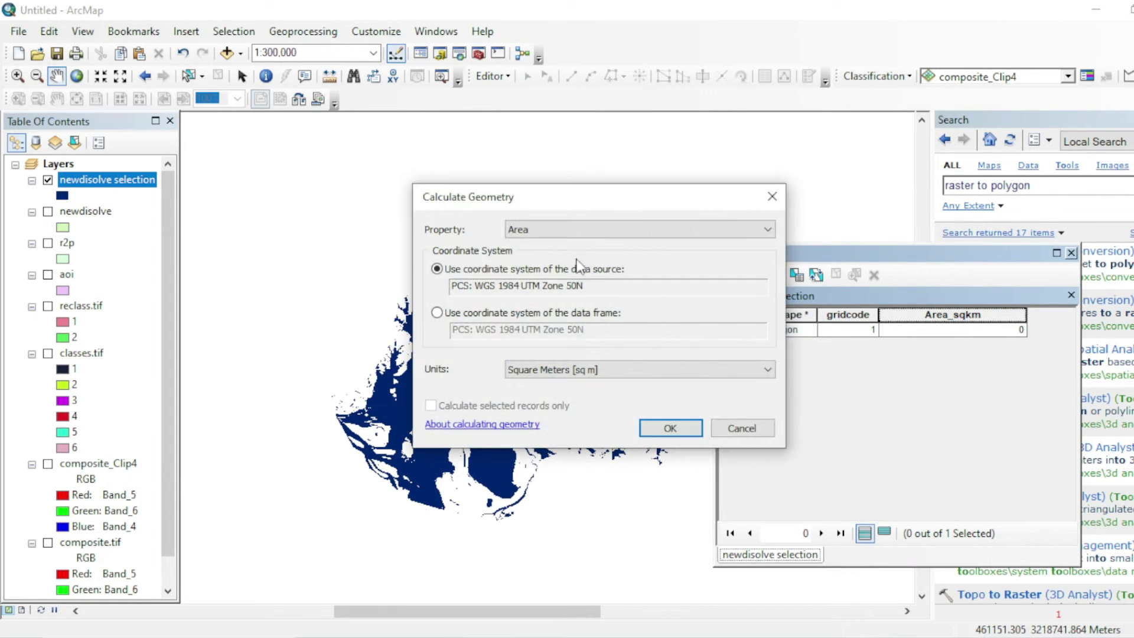
{"action": "left_click_drag", "start_coordinate": [598, 204], "coordinate": [631, 134]}
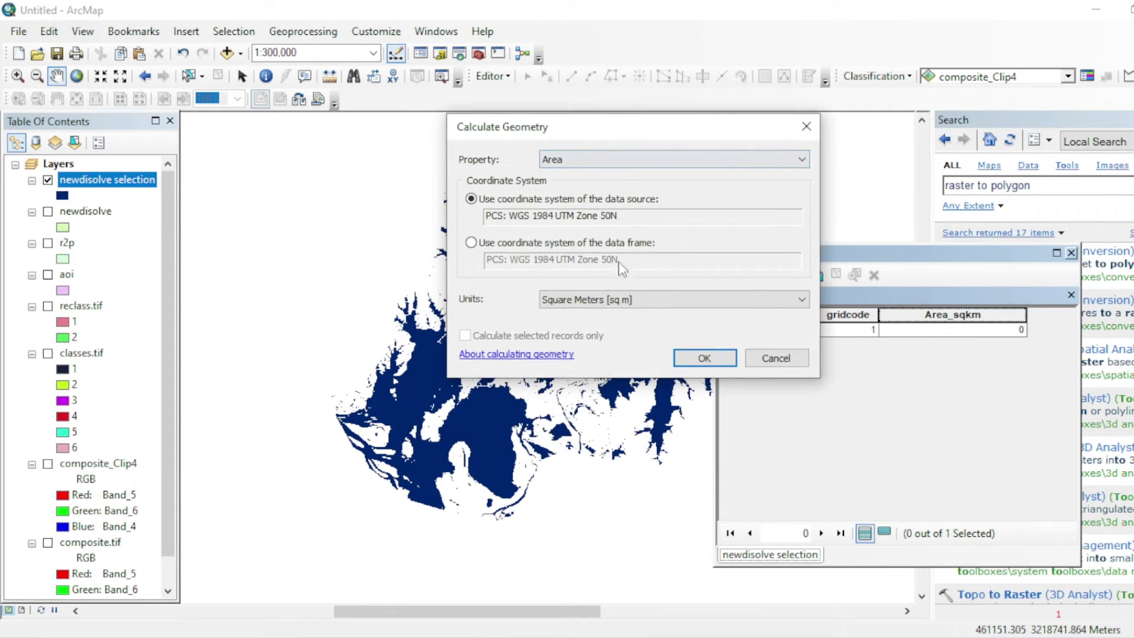
{"action": "left_click", "coordinate": [632, 300]}
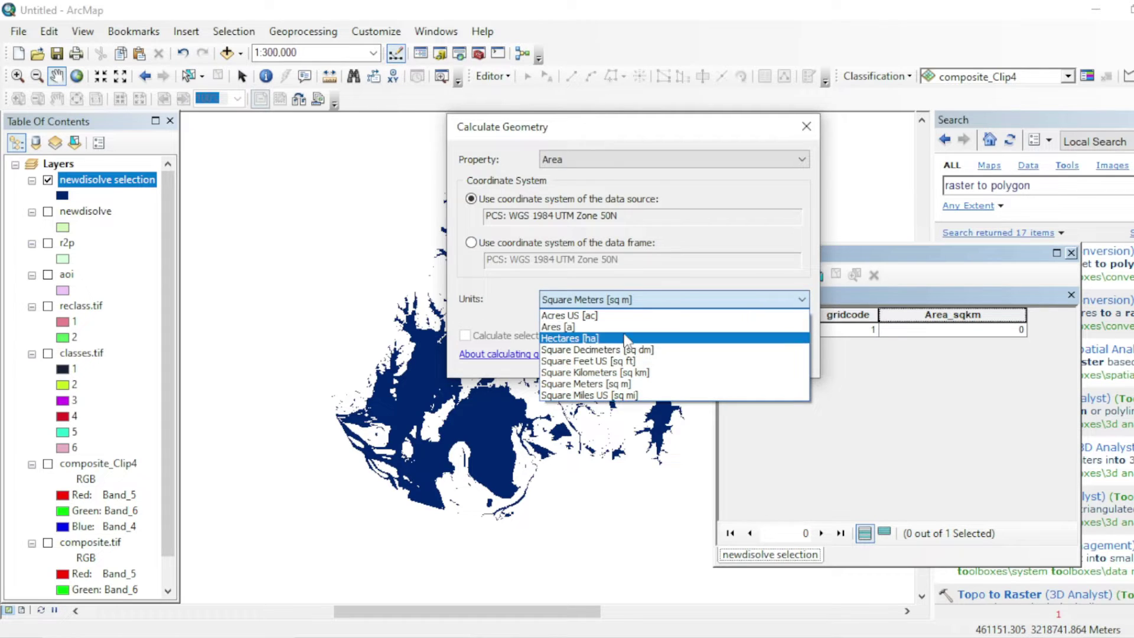
{"action": "left_click", "coordinate": [632, 372]}
{"action": "left_click", "coordinate": [701, 356]}
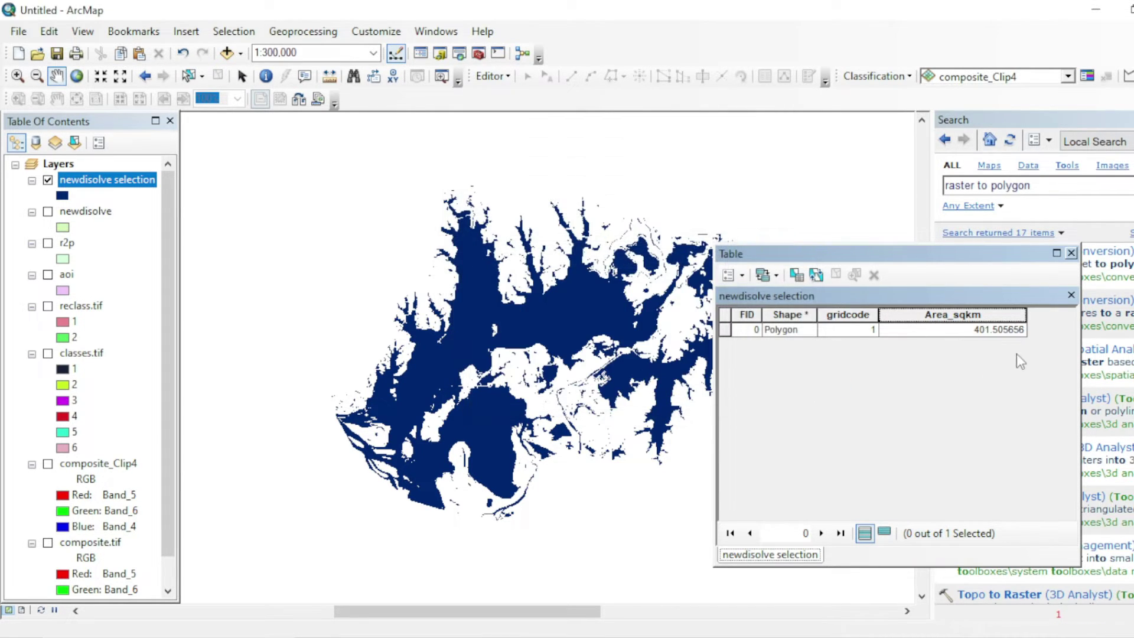
Set the Area_sqkm field's number format to one decimal place and close the attribute table
{"action": "right_click", "coordinate": [994, 315]}
{"action": "left_click", "coordinate": [989, 334]}
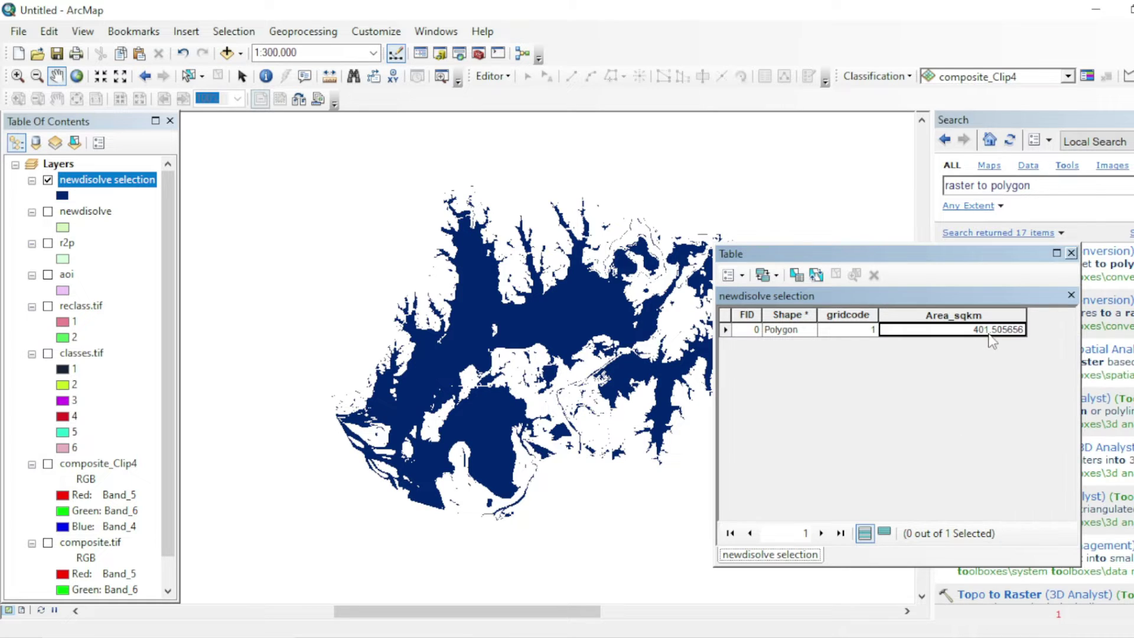
{"action": "right_click", "coordinate": [983, 314]}
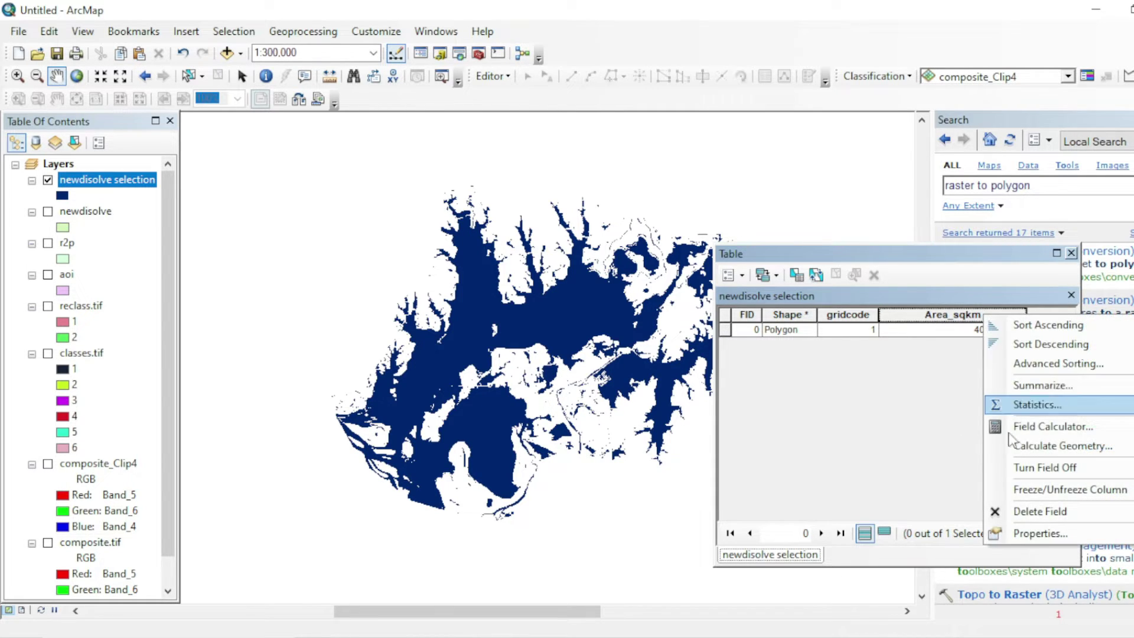
{"action": "left_click", "coordinate": [1039, 533]}
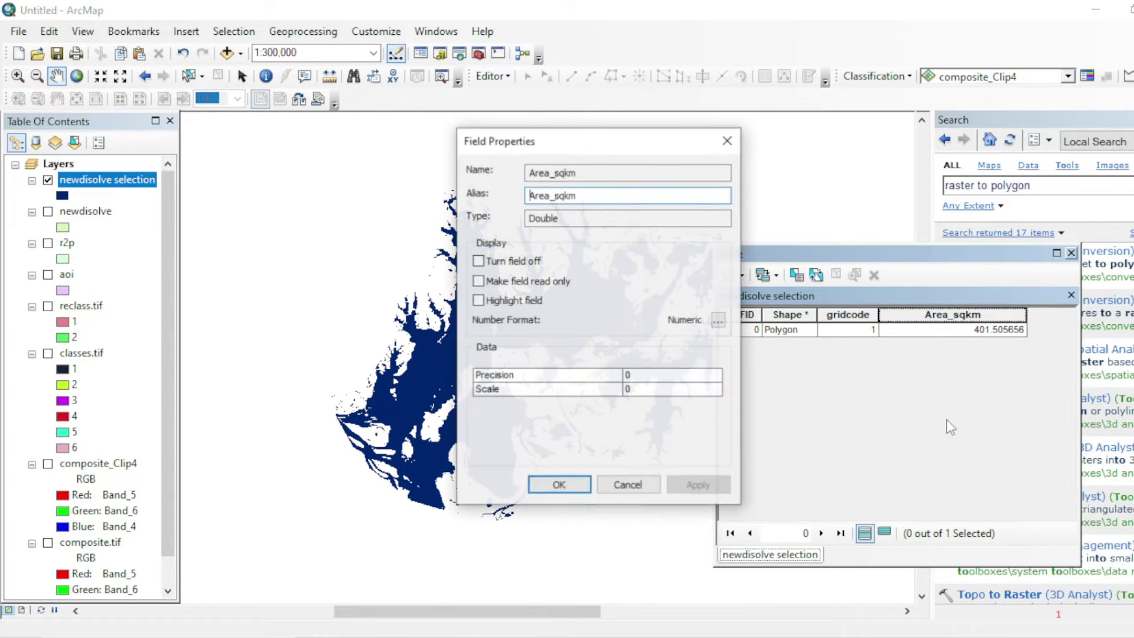
{"action": "left_click", "coordinate": [718, 320]}
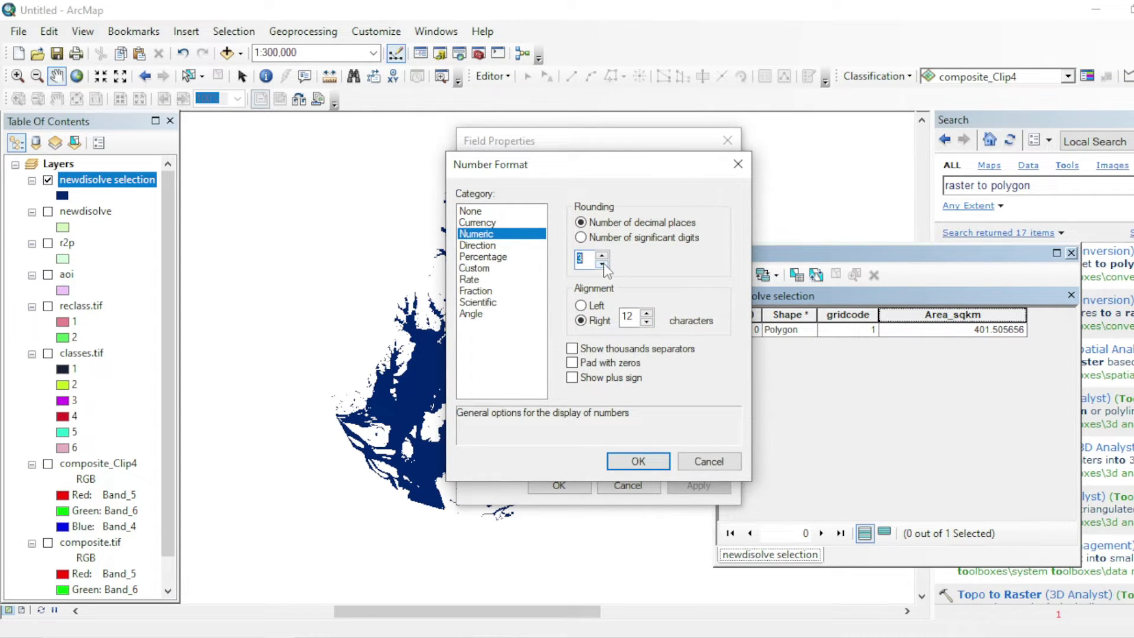
{"action": "left_click", "coordinate": [630, 462]}
{"action": "left_click", "coordinate": [569, 484]}
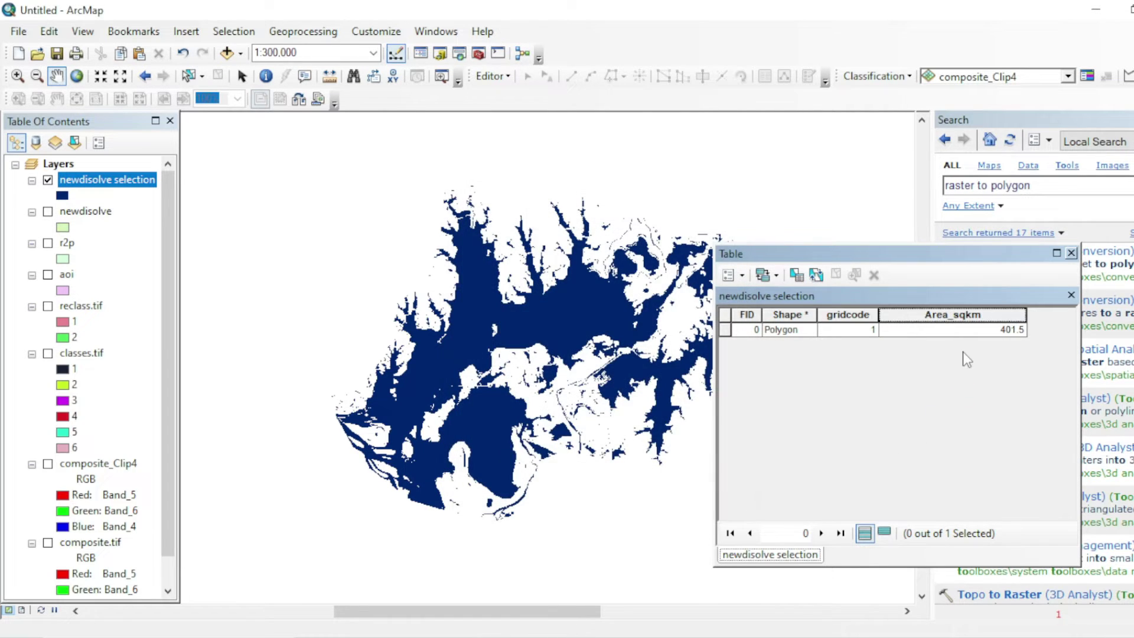
{"action": "left_click", "coordinate": [1070, 252]}
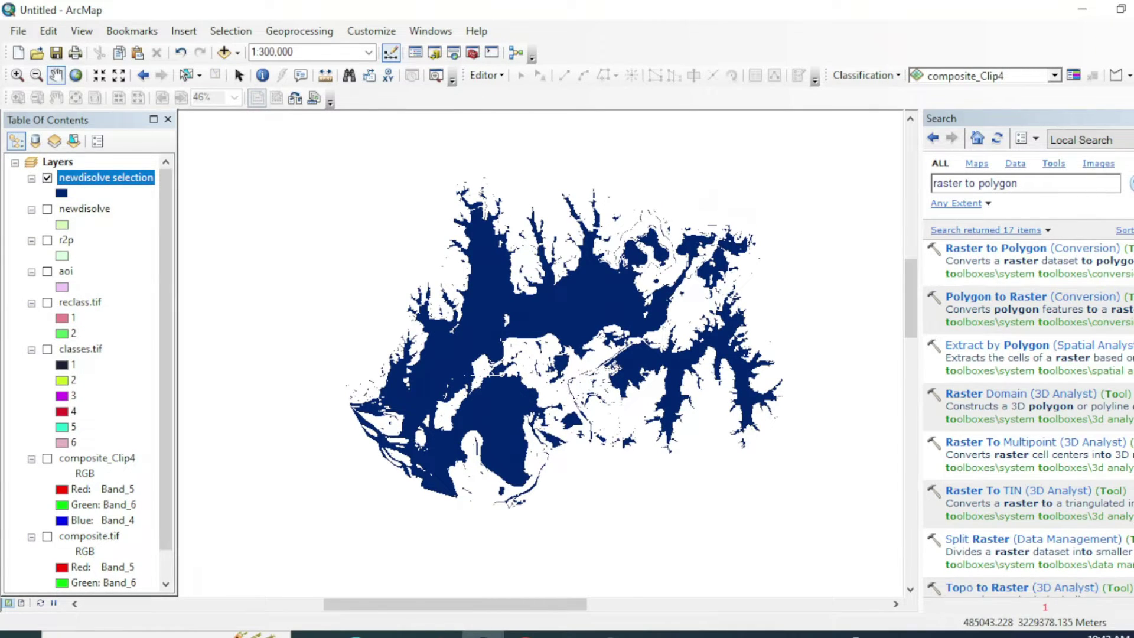
Start exporting all features of the newdisolve selection layer as a shapefile, choosing the D:\lake extraction\analysis folder as destination
{"action": "left_click_drag", "start_coordinate": [577, 321], "coordinate": [568, 315]}
{"action": "left_click_drag", "start_coordinate": [490, 297], "coordinate": [547, 309]}
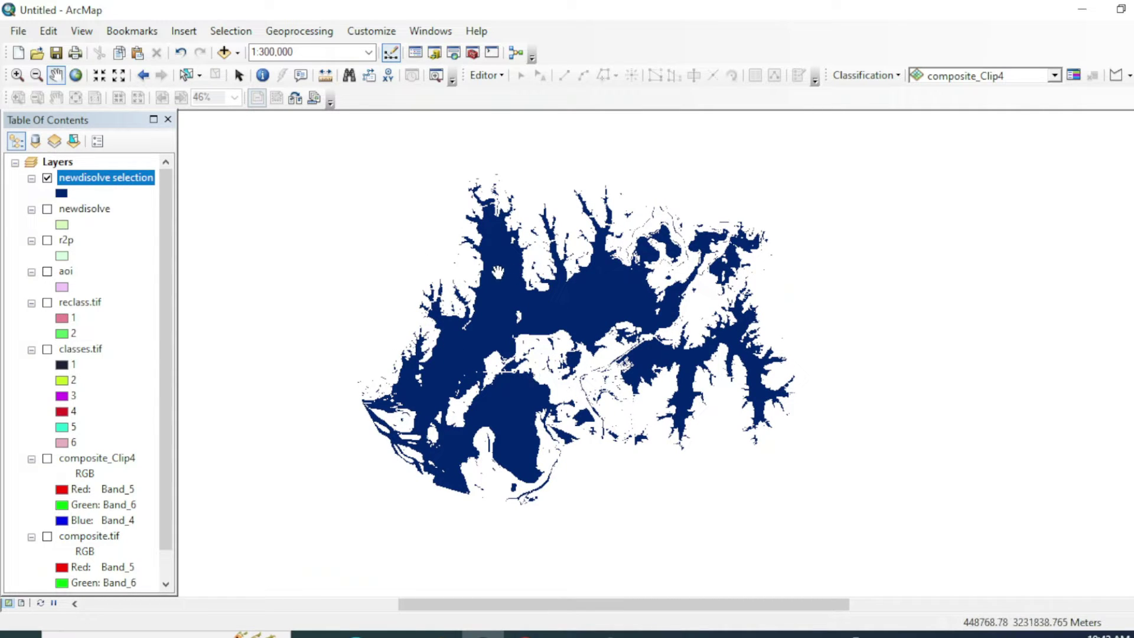
{"action": "right_click", "coordinate": [146, 182]}
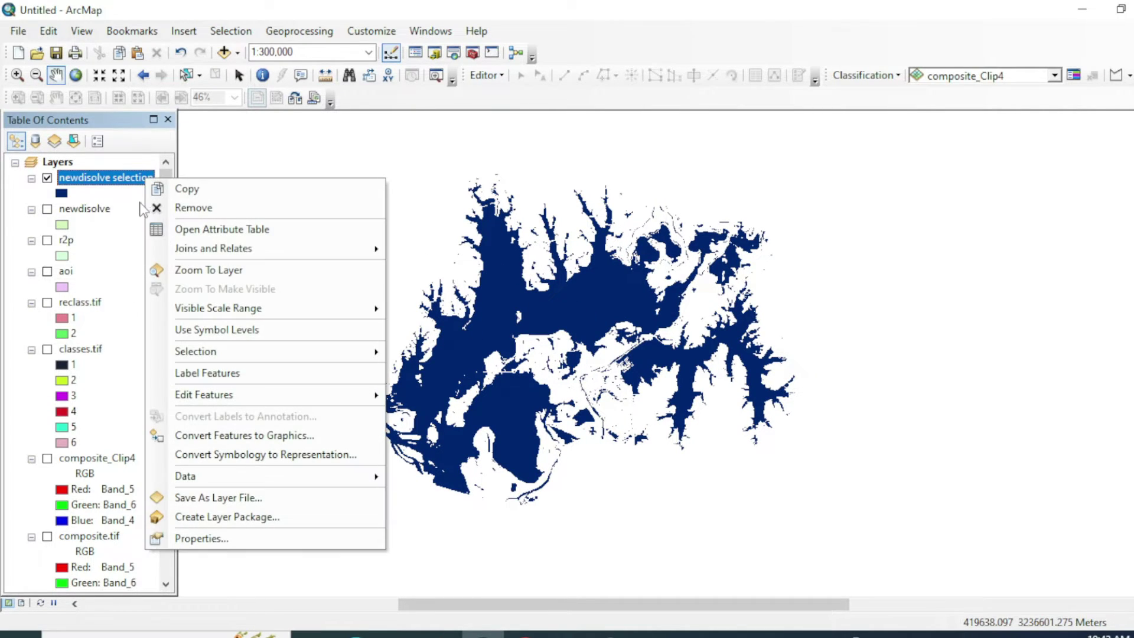
{"action": "mouse_move", "coordinate": [241, 476]}
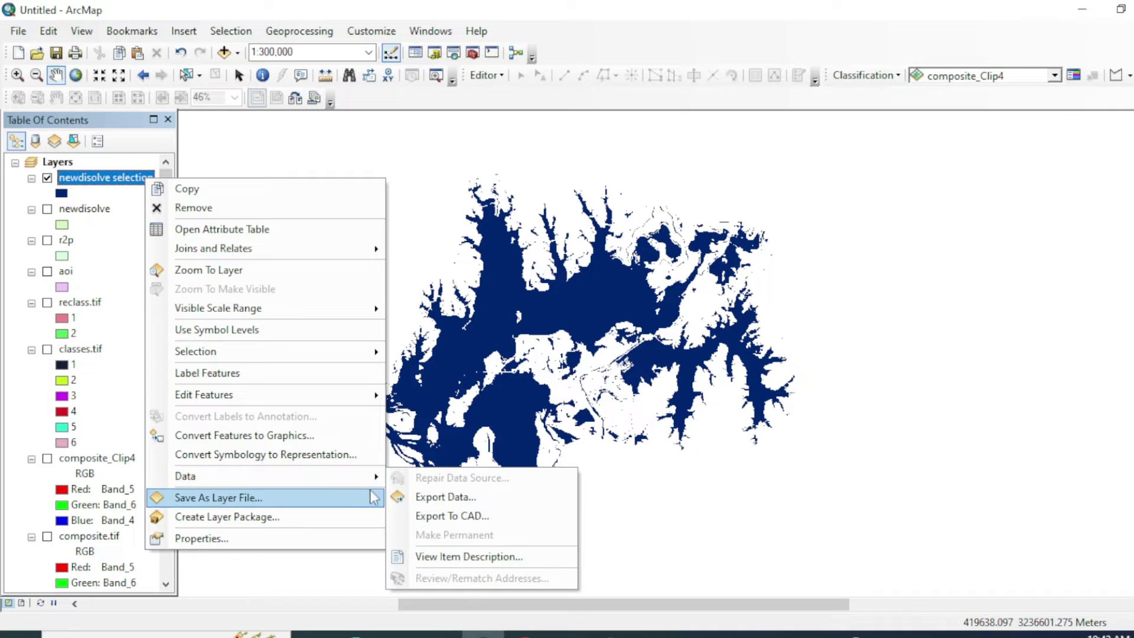
{"action": "left_click", "coordinate": [422, 497]}
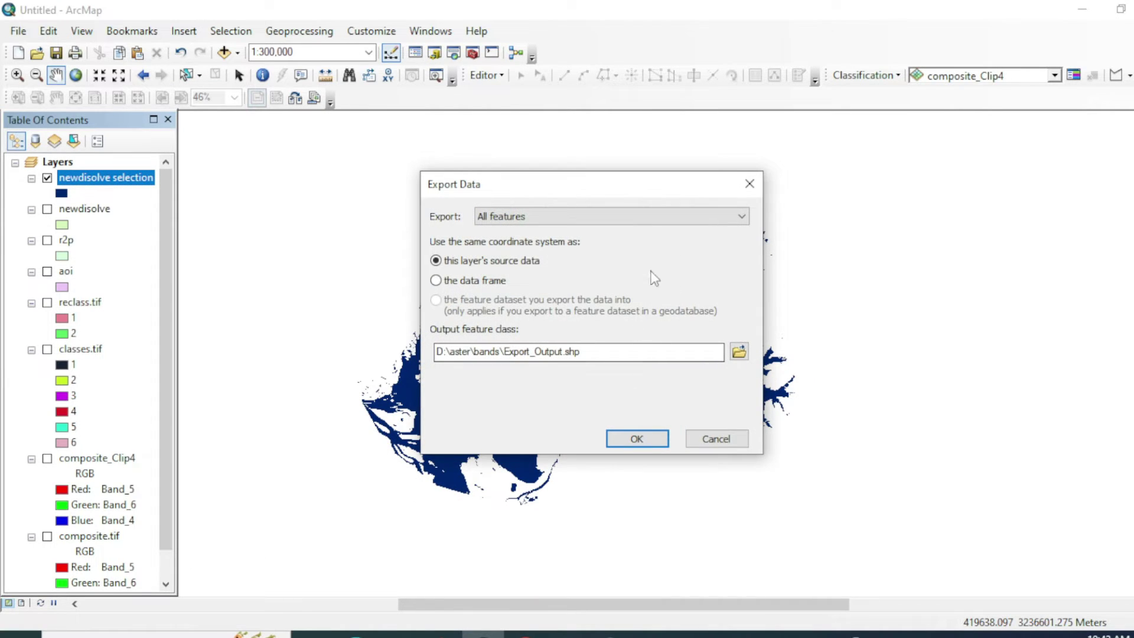
{"action": "left_click_drag", "start_coordinate": [629, 190], "coordinate": [745, 157]}
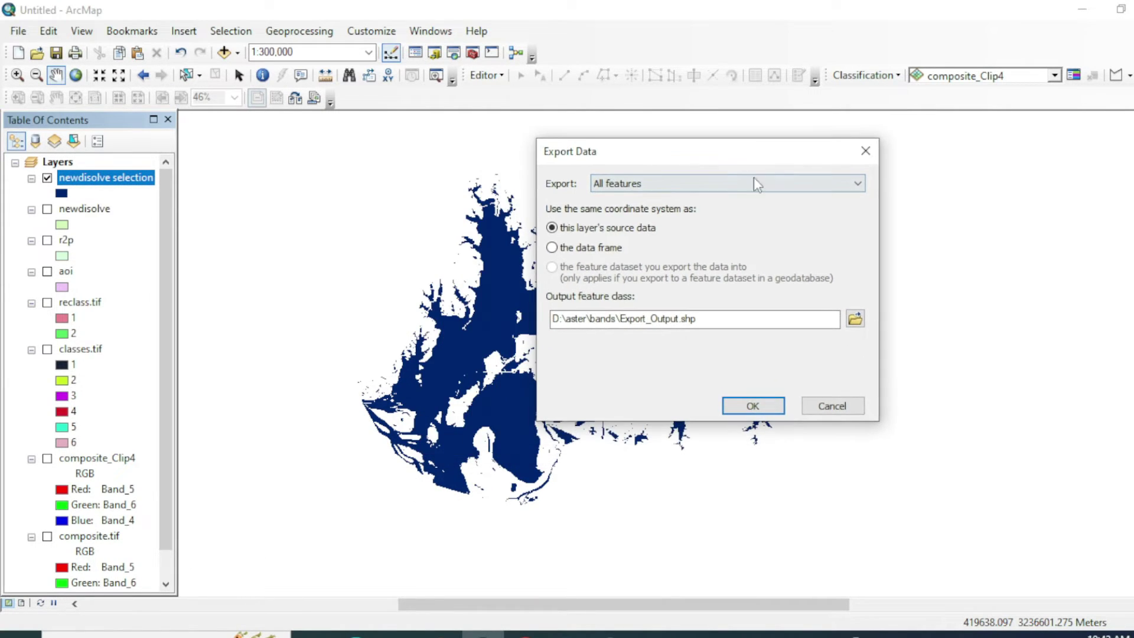
{"action": "left_click", "coordinate": [854, 318]}
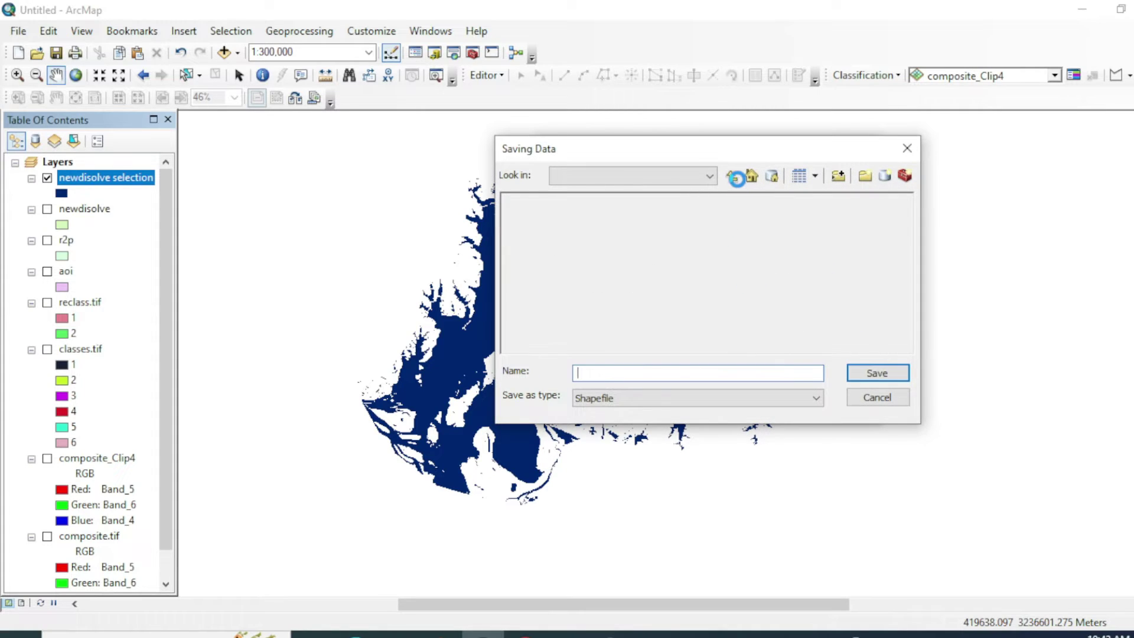
{"action": "left_click", "coordinate": [730, 177]}
{"action": "left_click", "coordinate": [731, 177]}
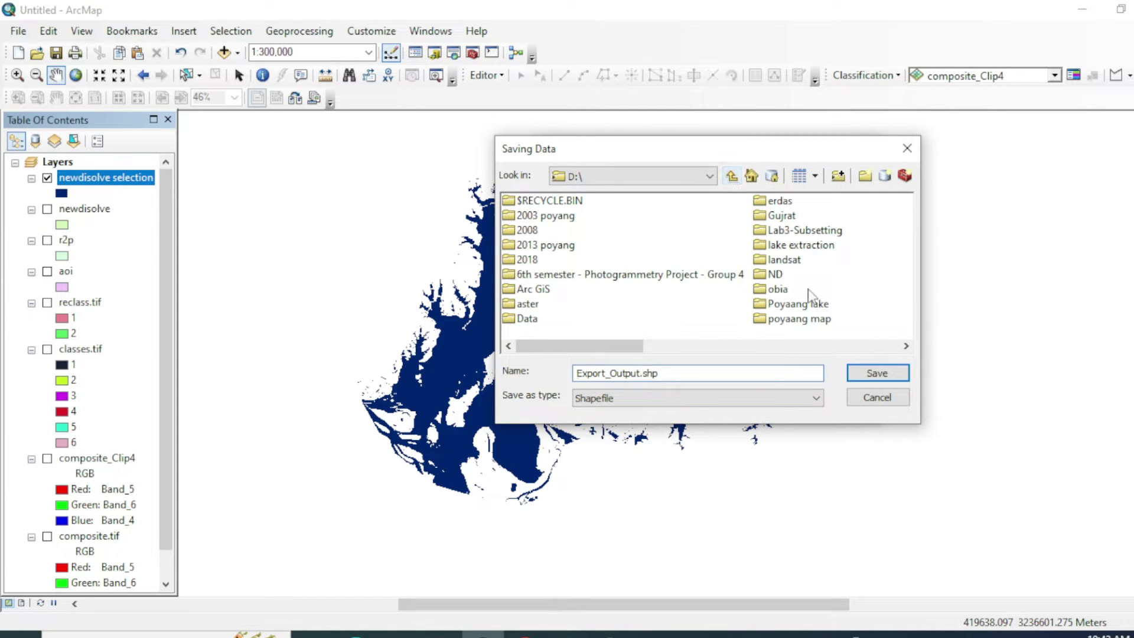
{"action": "double_click", "coordinate": [791, 245]}
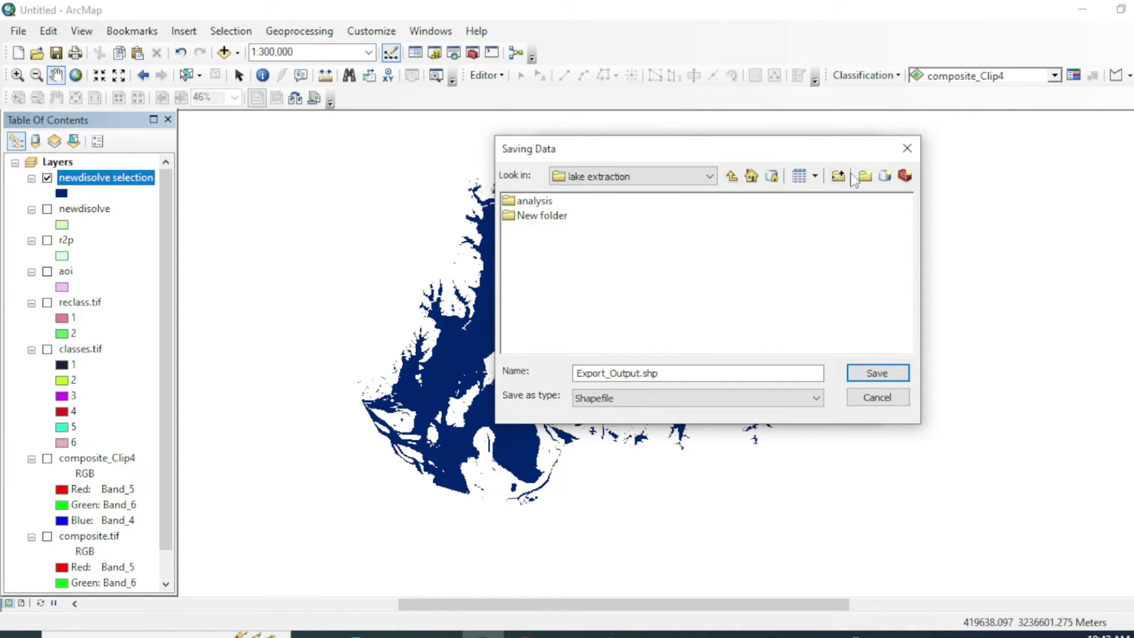
{"action": "double_click", "coordinate": [535, 202]}
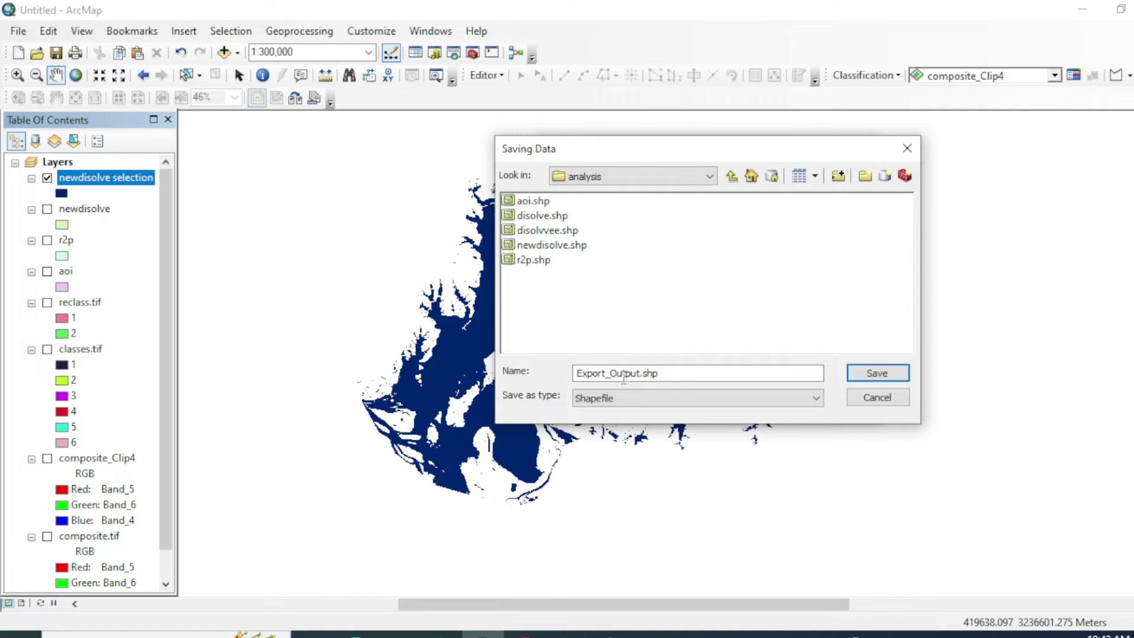
Name the exported shapefile area.shp and run the export without adding the result to the map
{"action": "left_click_drag", "start_coordinate": [642, 372], "coordinate": [555, 369]}
{"action": "type", "text": "area"}
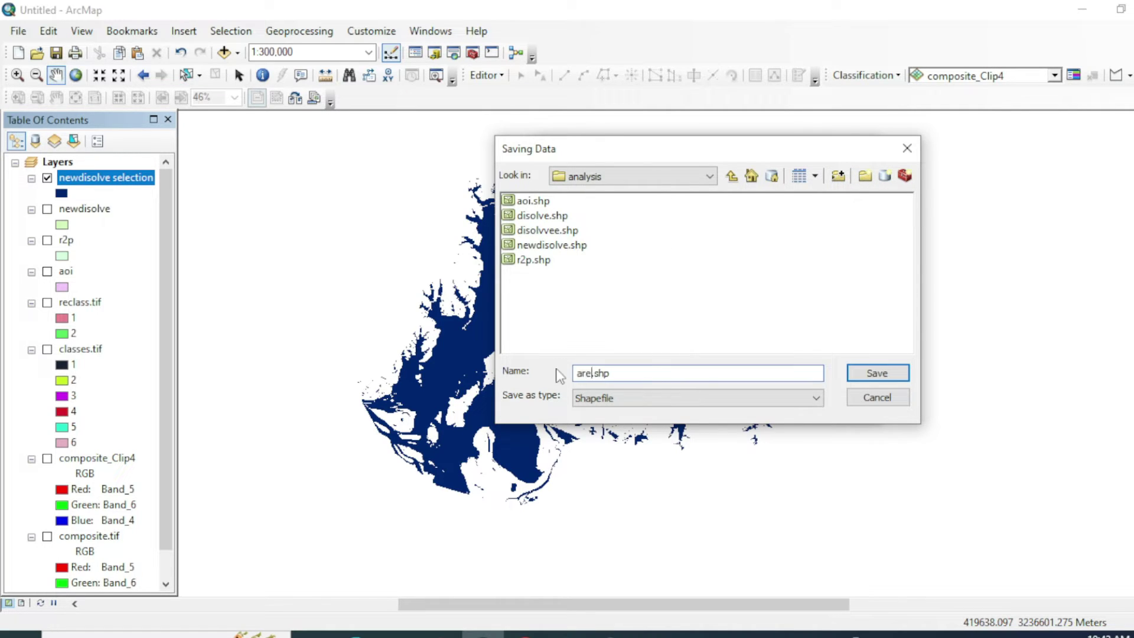
{"action": "left_click", "coordinate": [876, 372]}
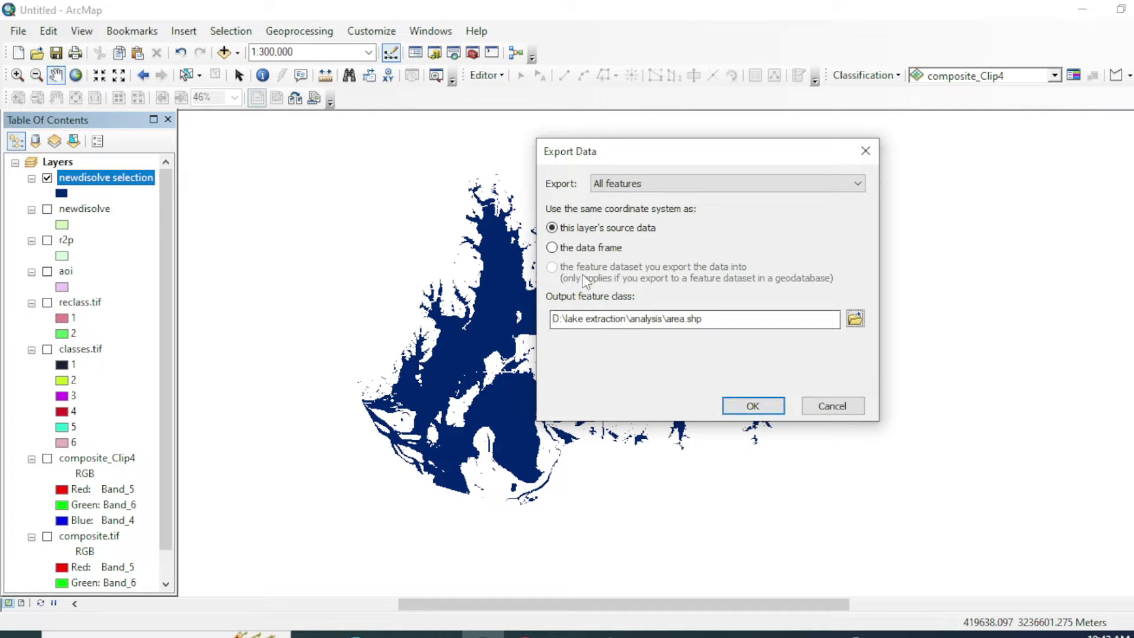
{"action": "left_click", "coordinate": [748, 405]}
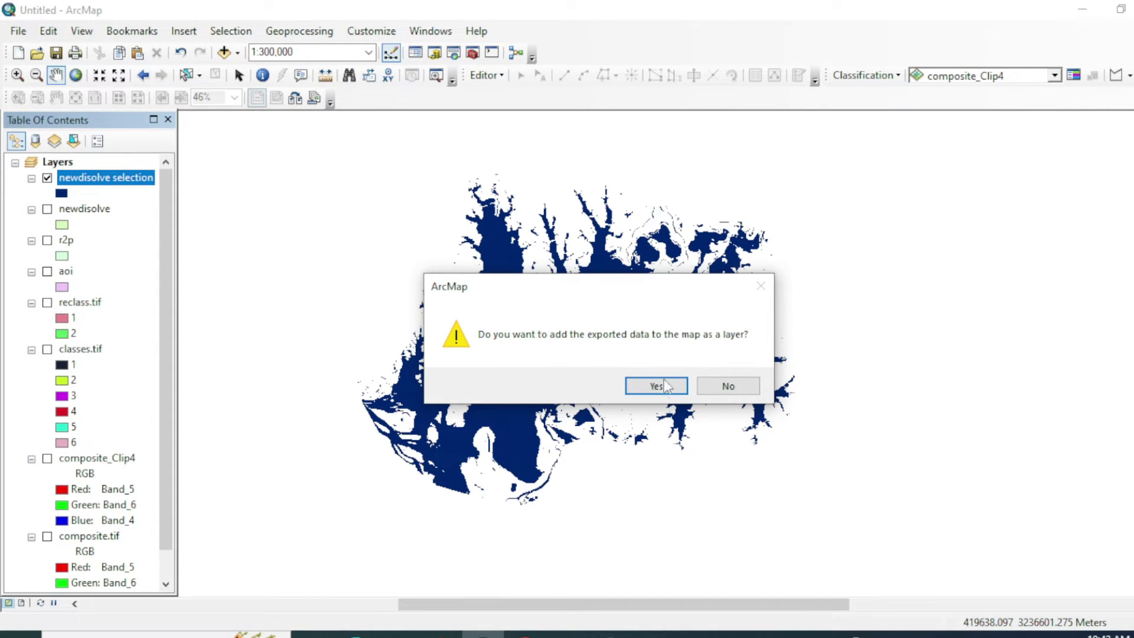
{"action": "left_click", "coordinate": [725, 385]}
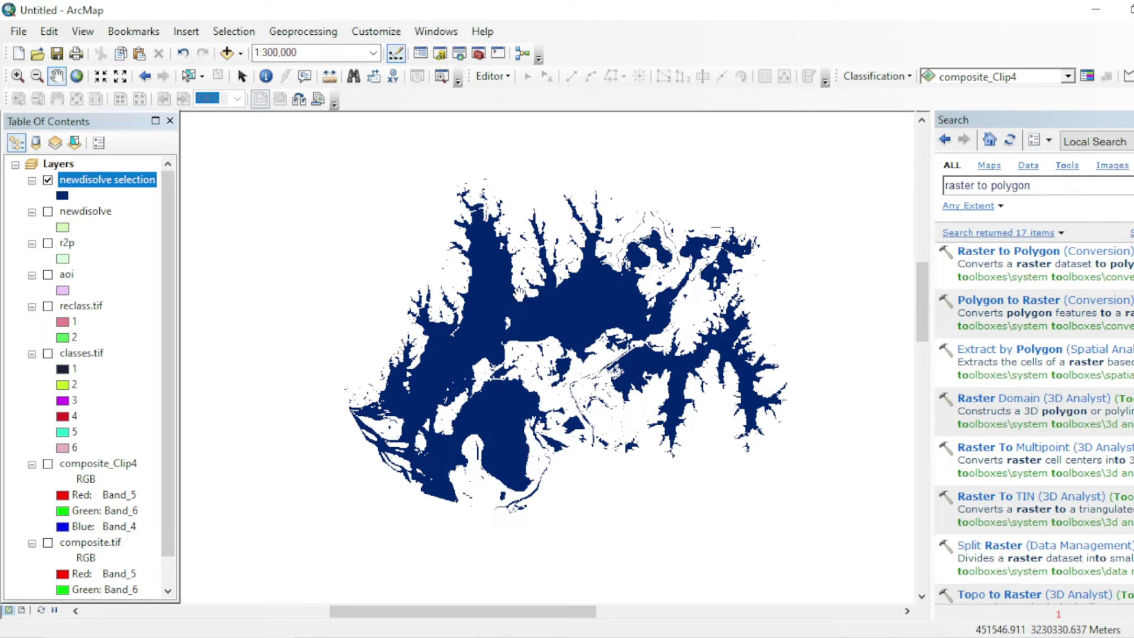
Switch the map to layout view and nudge the data frame slightly on the page
{"action": "left_click_drag", "start_coordinate": [522, 297], "coordinate": [523, 304]}
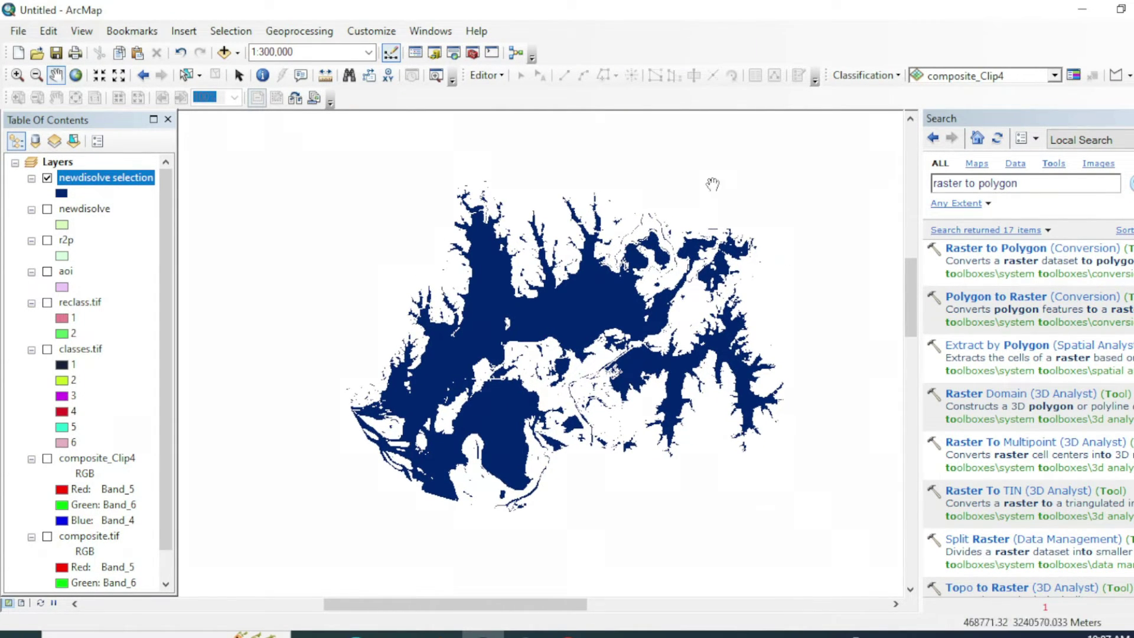
{"action": "left_click", "coordinate": [21, 603]}
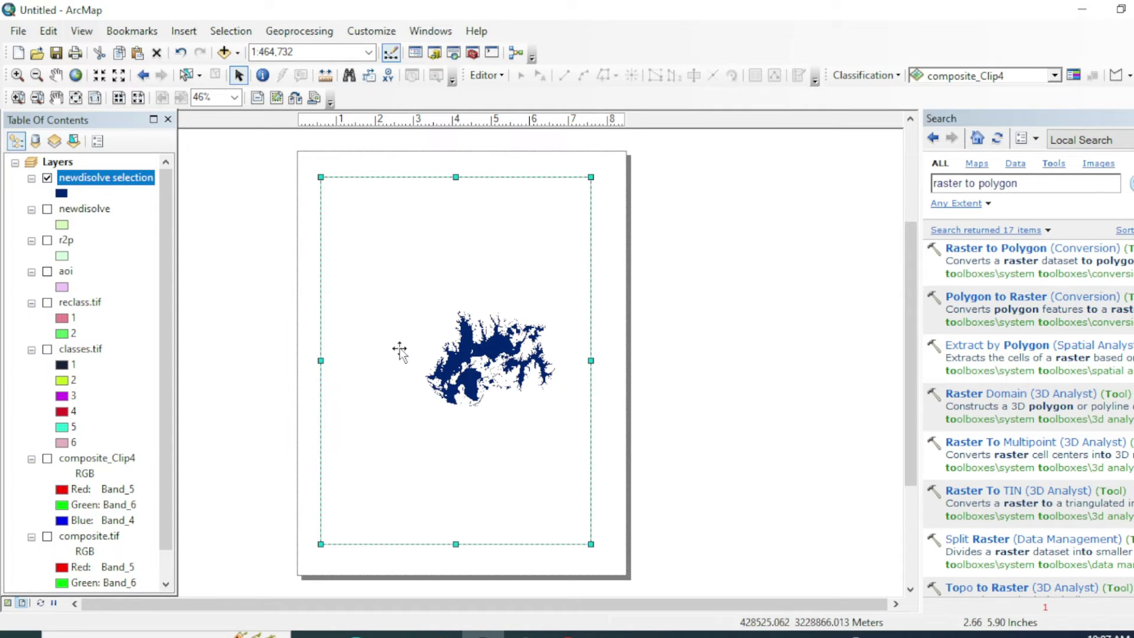
{"action": "left_click_drag", "start_coordinate": [400, 352], "coordinate": [411, 353]}
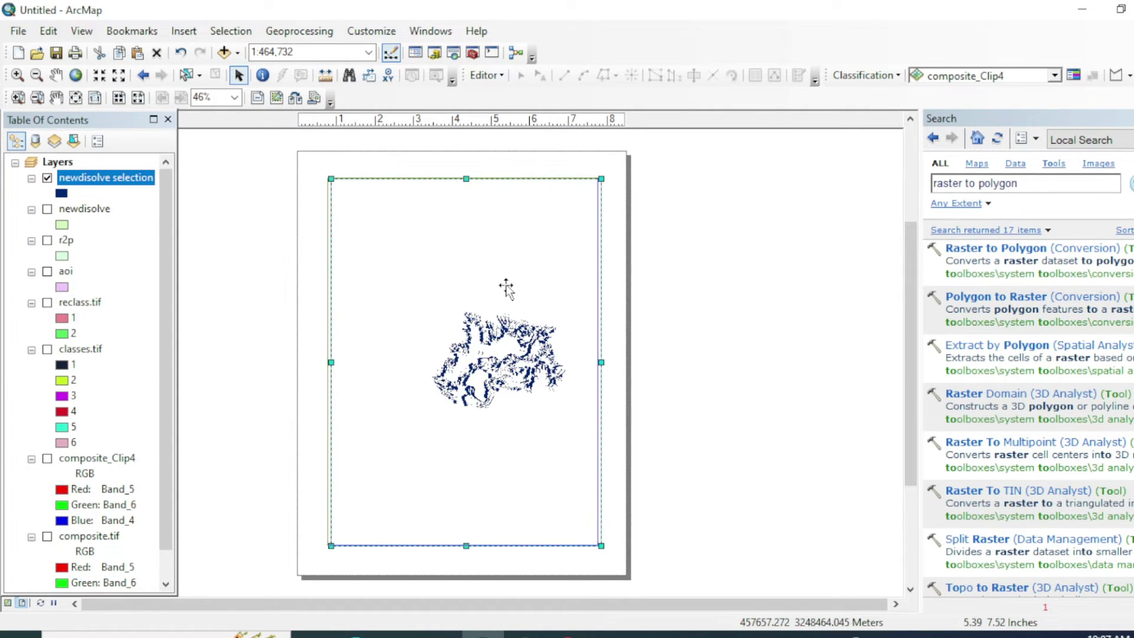
Minimize the map window and open the final map image from the desktop
{"action": "left_click", "coordinate": [1089, 9]}
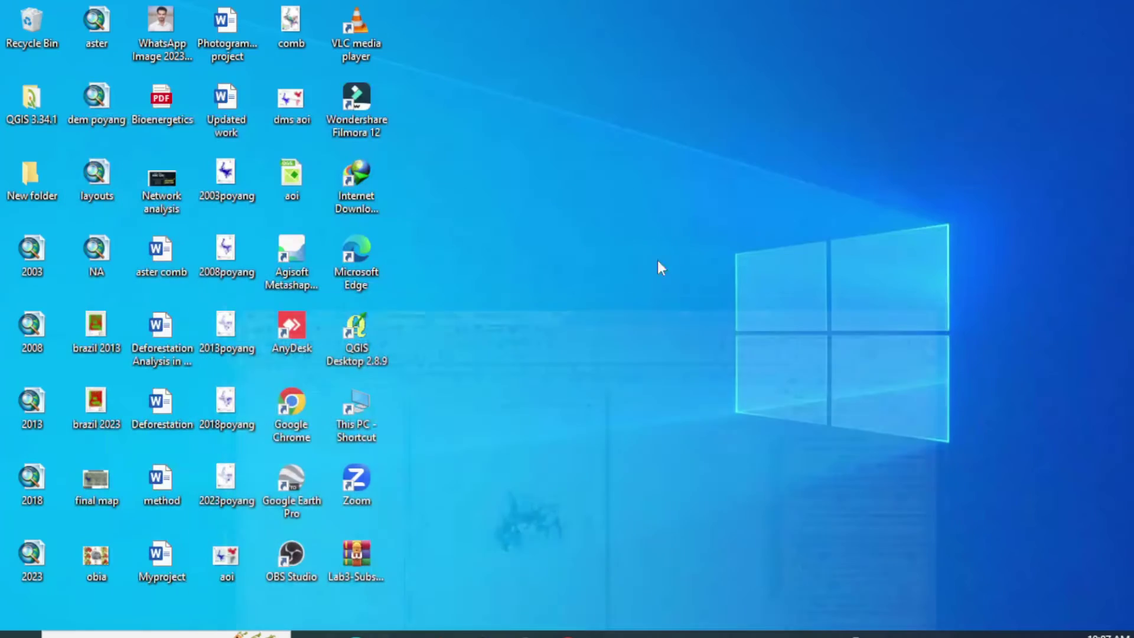
{"action": "double_click", "coordinate": [105, 496]}
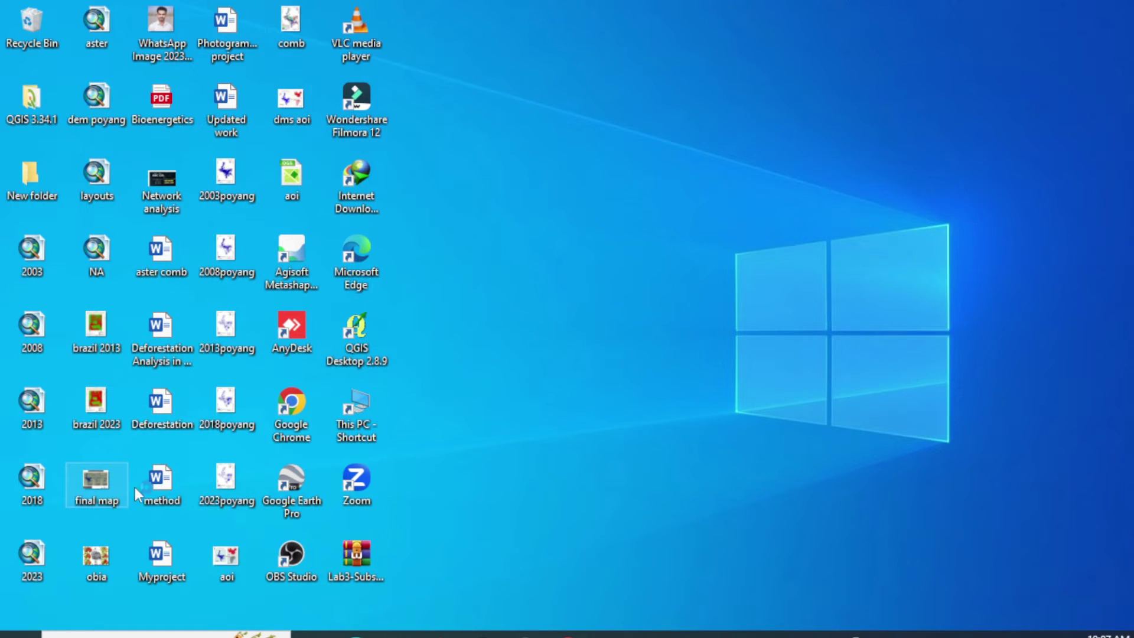